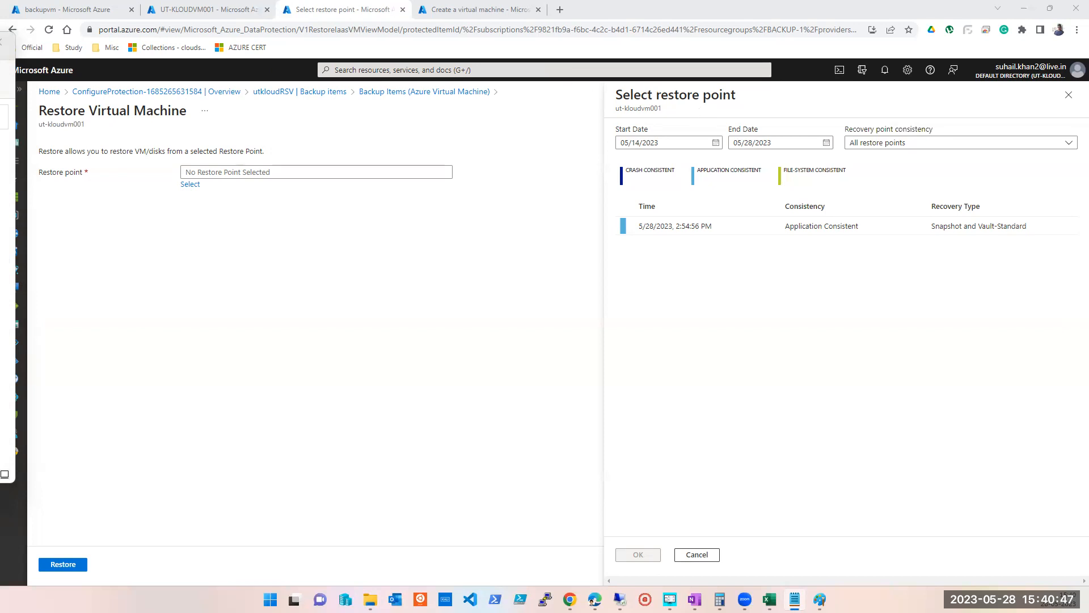
Close the restore point selection and view the contents of New Volume (F:) on the remote virtual machine
click(309, 307)
click(1068, 94)
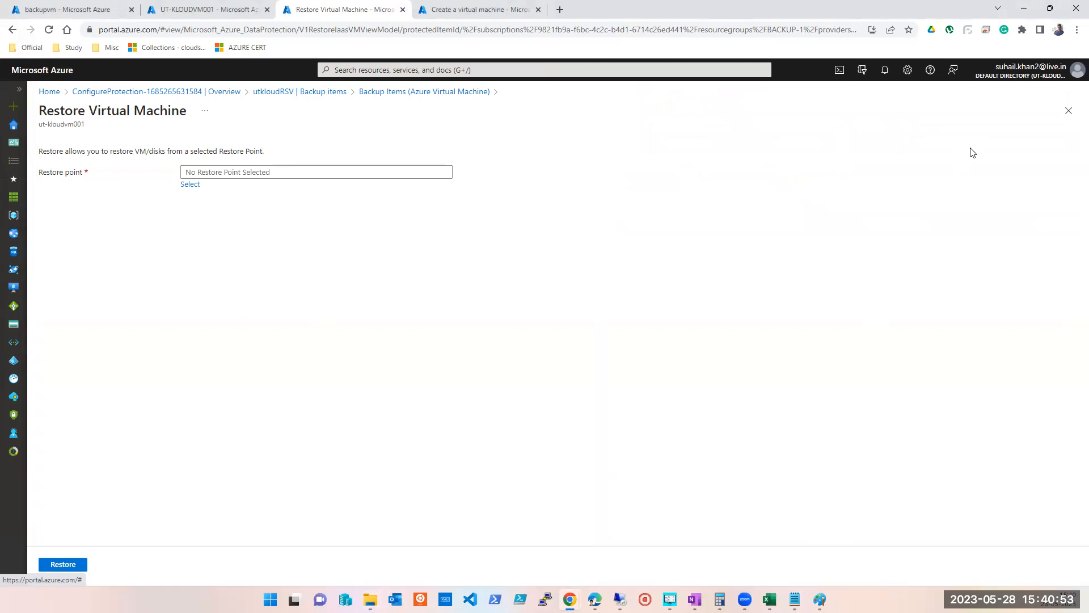
key(alt+Tab)
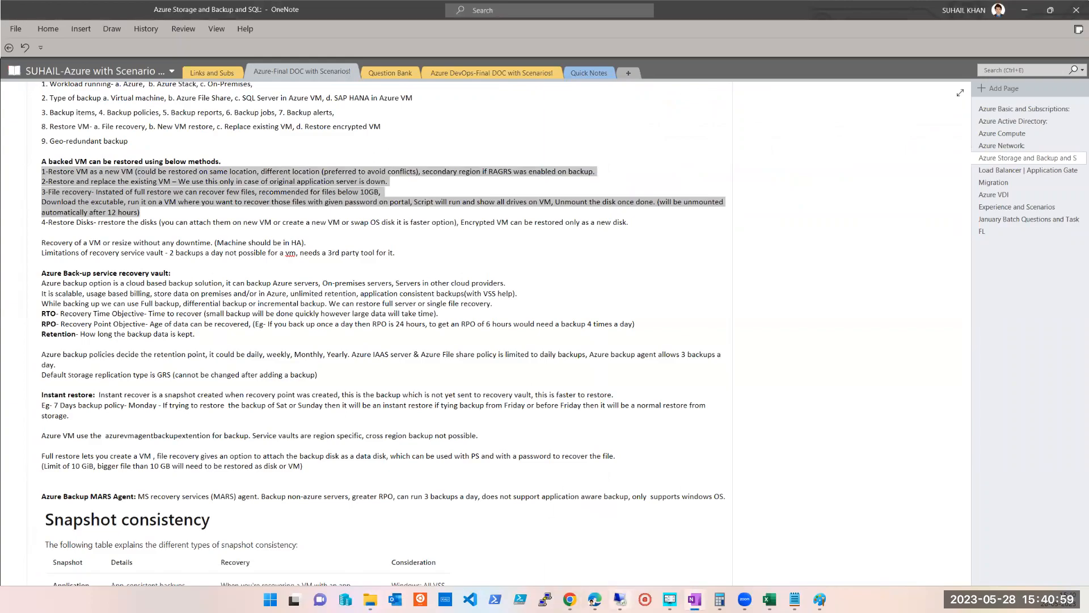
key(alt+Tab)
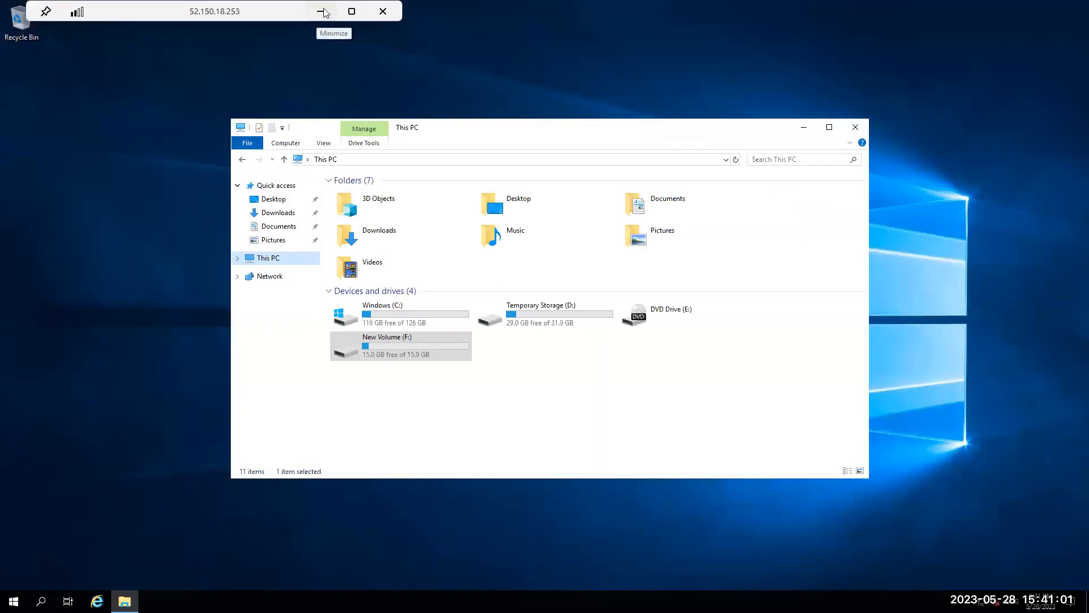
double_click(407, 345)
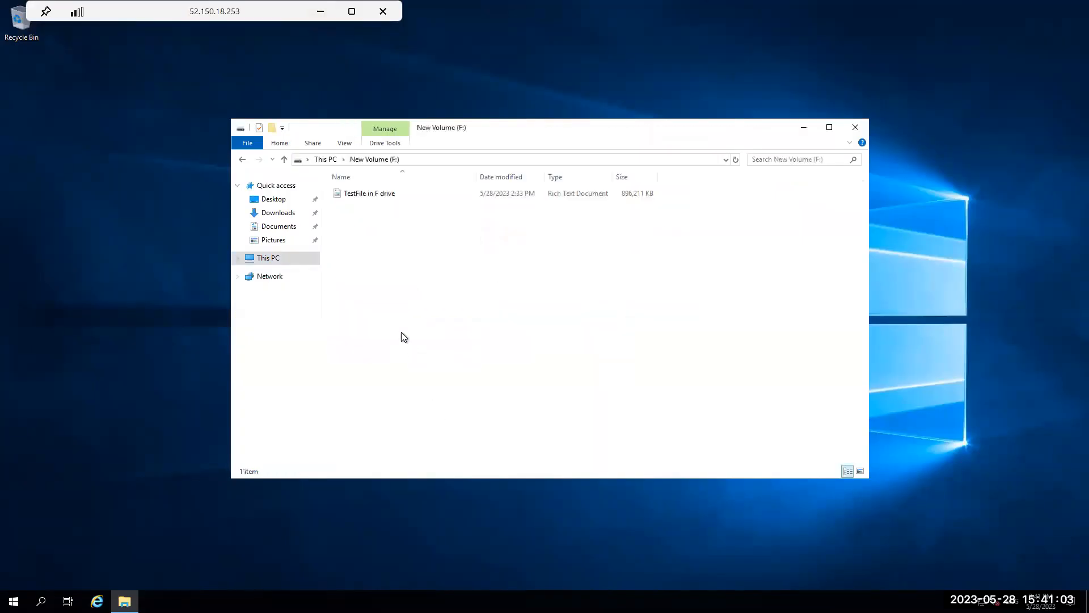
Return to the OneNote notes and highlight the line about restoring a VM as a new VM
click(320, 12)
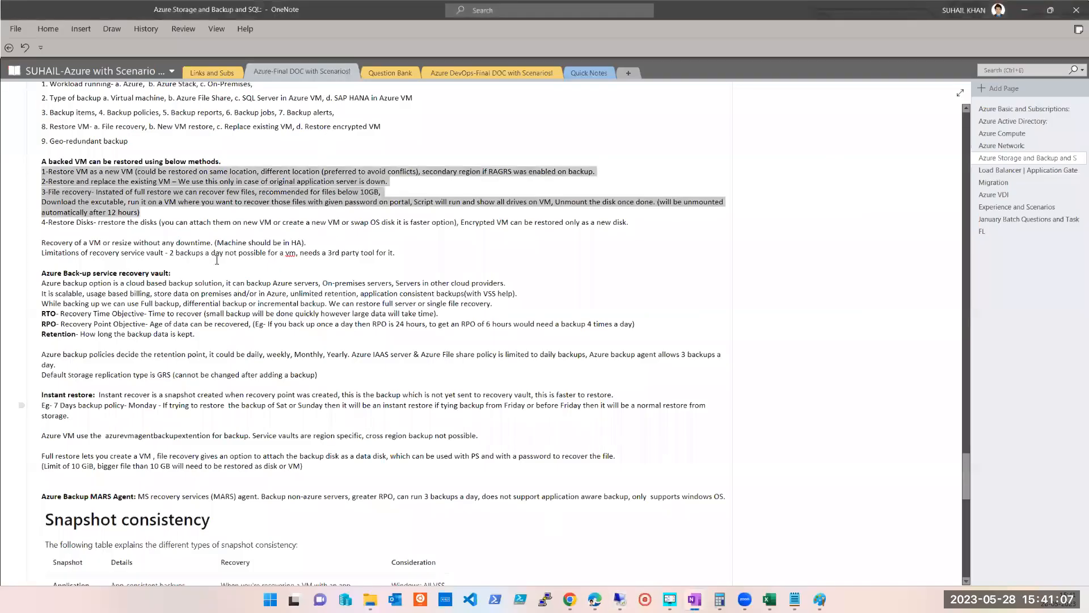
double_click(61, 173)
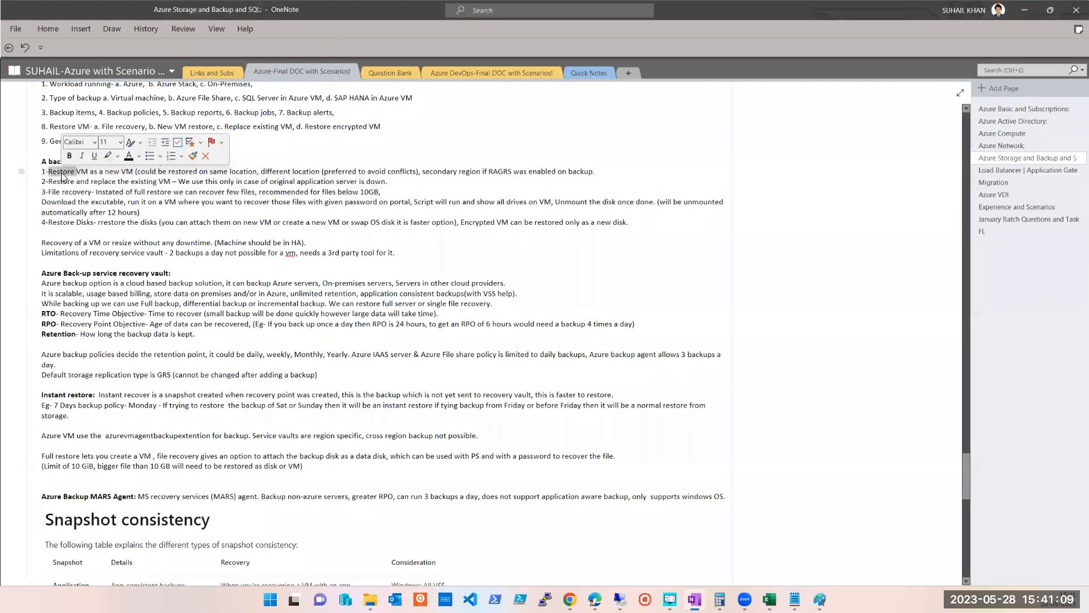
triple_click(55, 174)
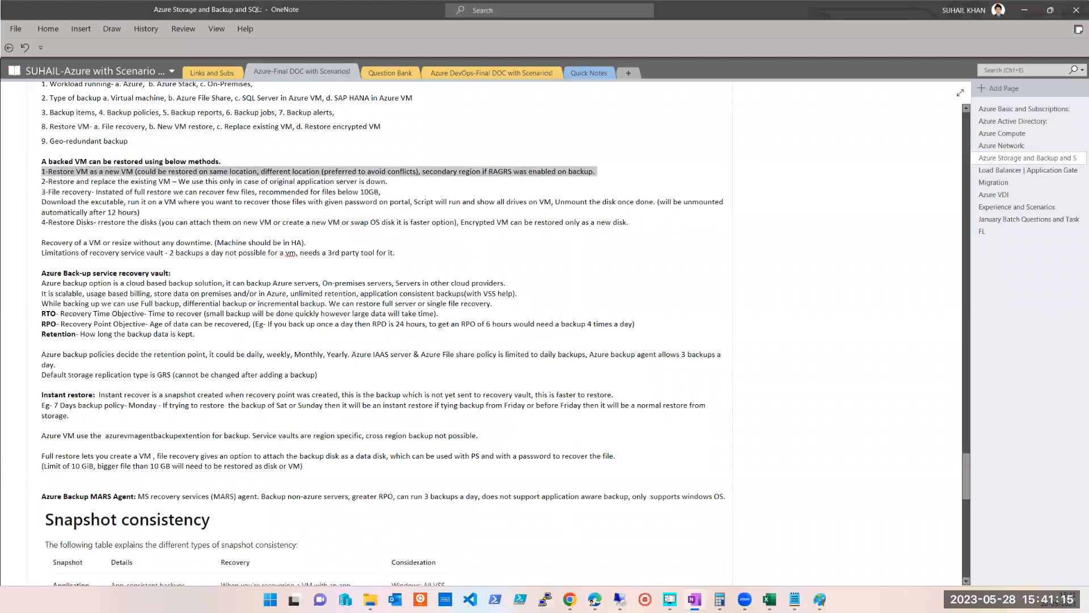
Switch to the Azure portal in Chrome and choose the 5/28/2023, 2:54:56 PM application-consistent restore point for the virtual machine
mouse_move(569, 599)
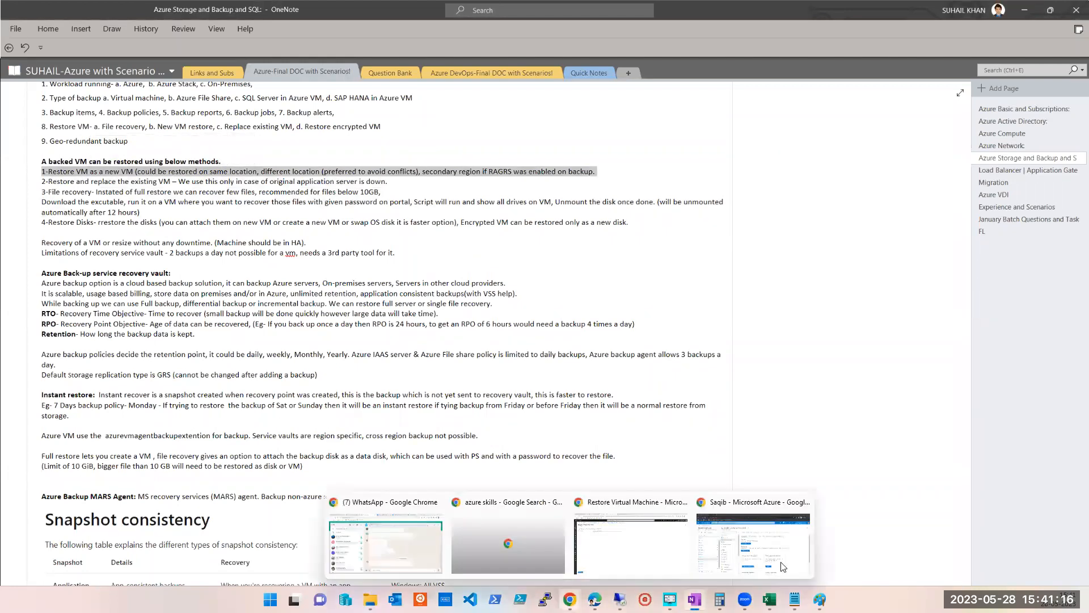
click(654, 556)
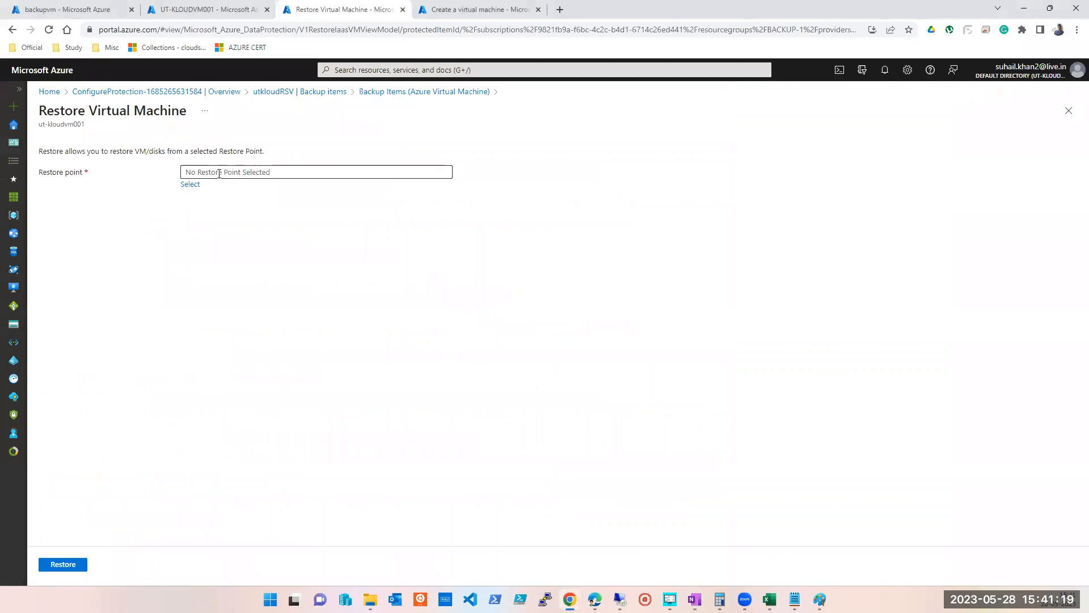
click(197, 187)
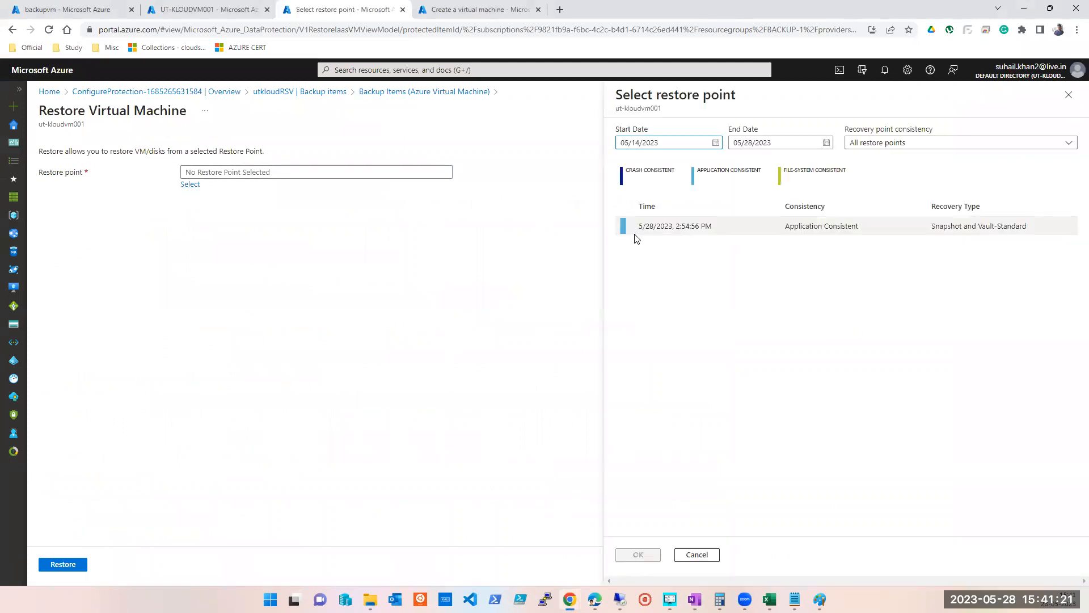
click(676, 230)
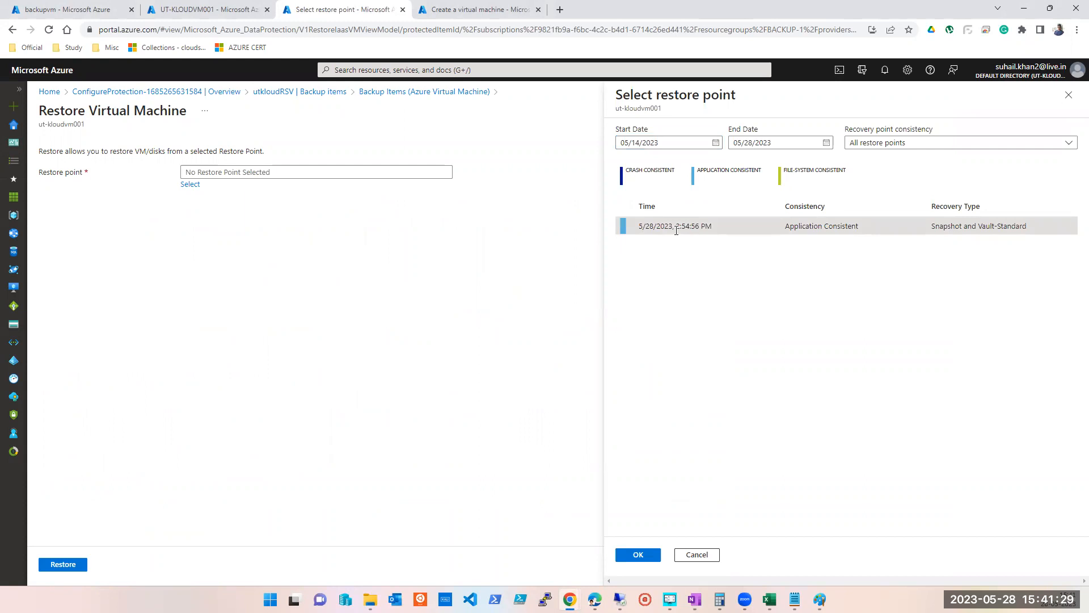
click(638, 554)
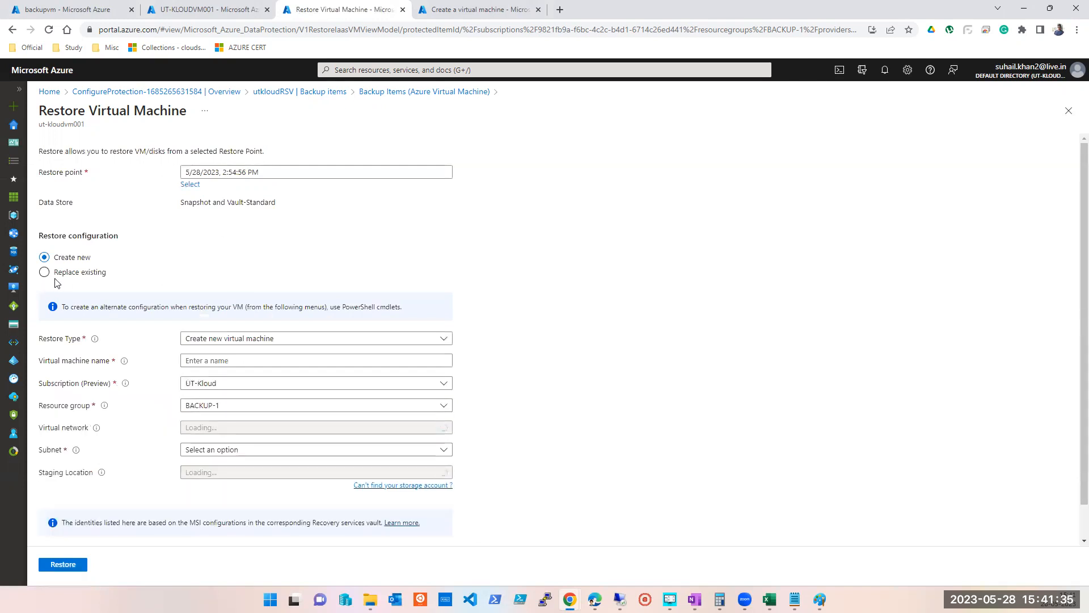
Name the new virtual machine newvmfrombackup in the restore configuration
click(252, 363)
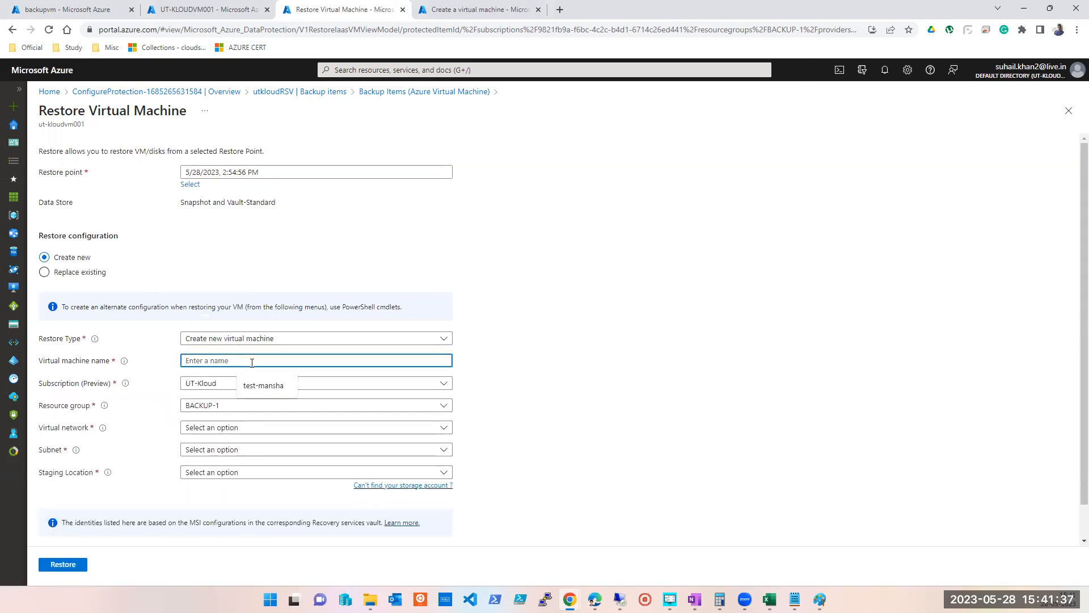
text(newmachinefrmom)
double_click(252, 363)
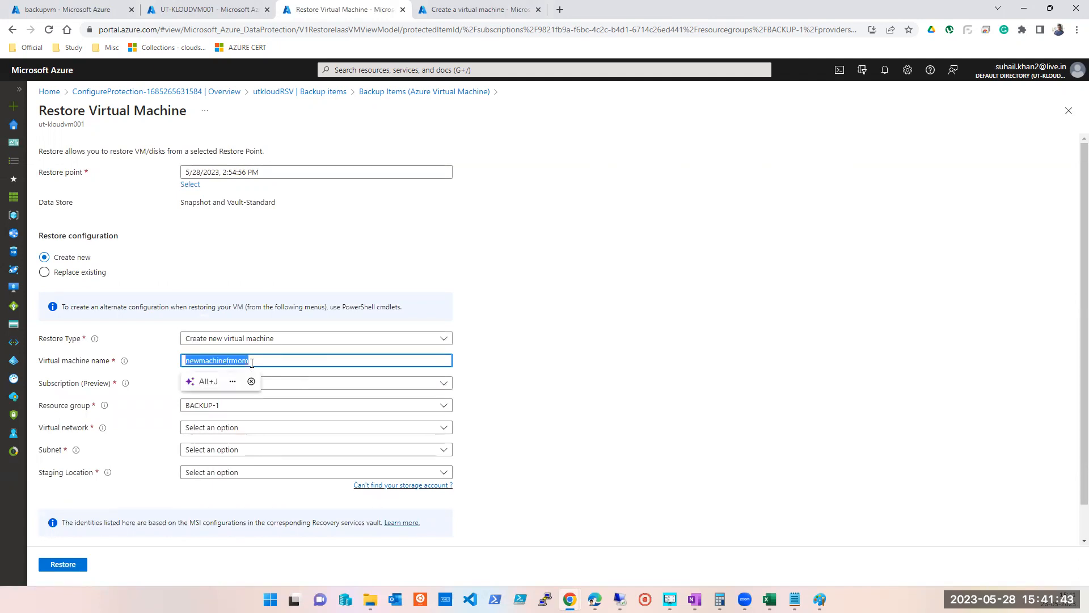
text(newvmfrombackup)
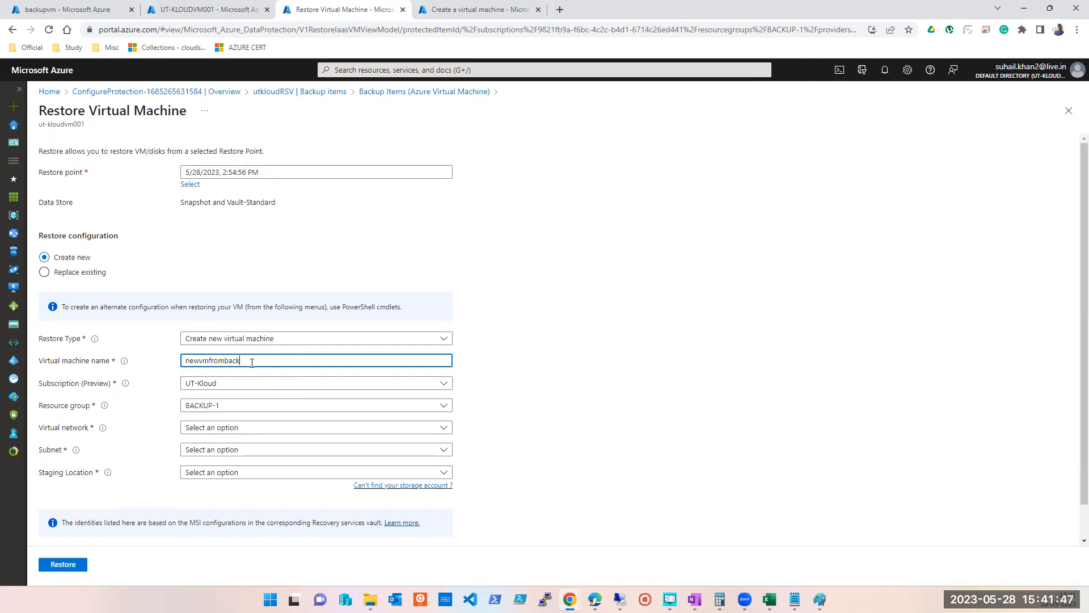
Set the restored VM's virtual network to UT-KLOUDVM001-vnet (BACKUP-1) with the default subnet
scroll(215, 421, down, 1)
click(218, 392)
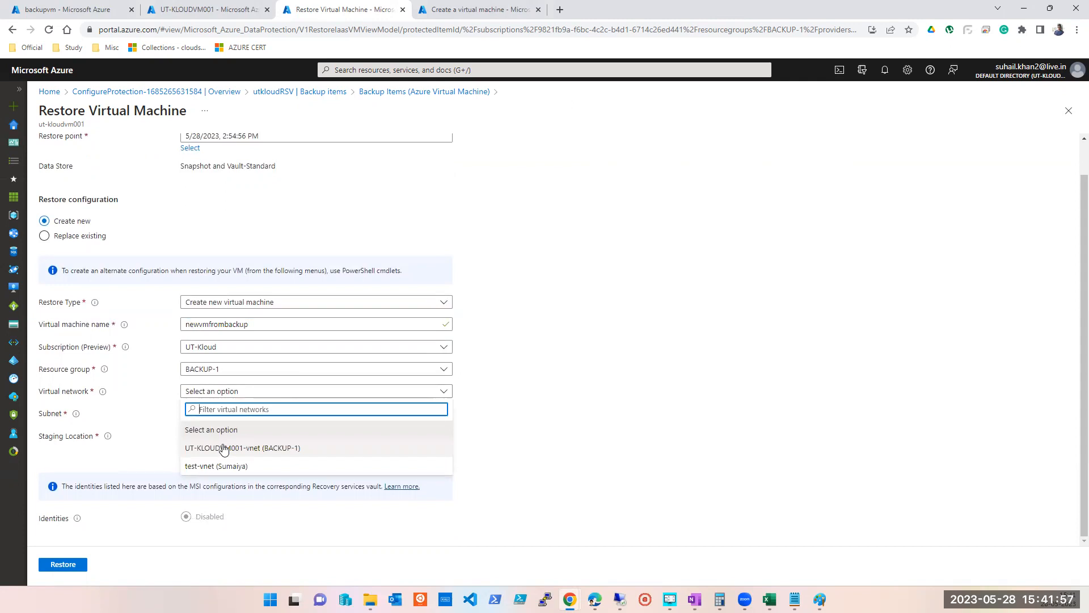
click(223, 448)
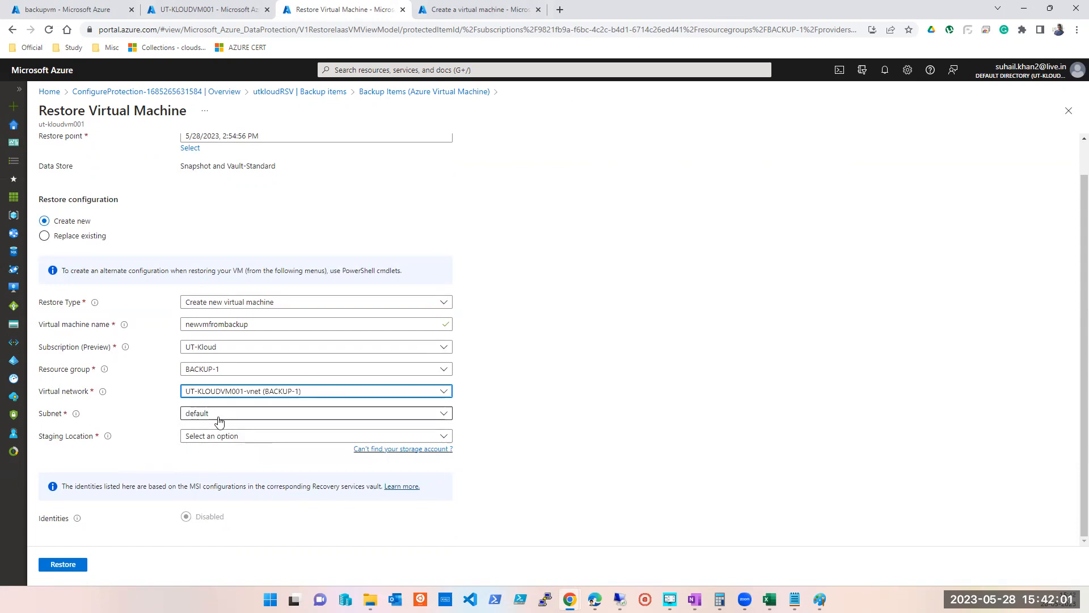
click(219, 420)
click(218, 448)
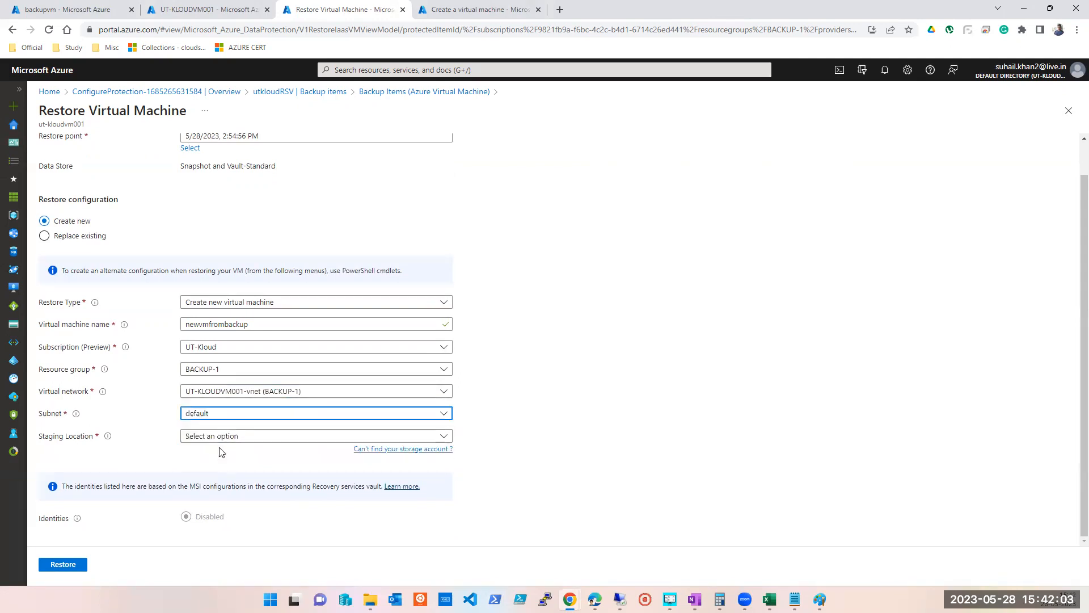
Check which storage accounts are offered as the staging location and read the field's help
click(220, 437)
click(728, 440)
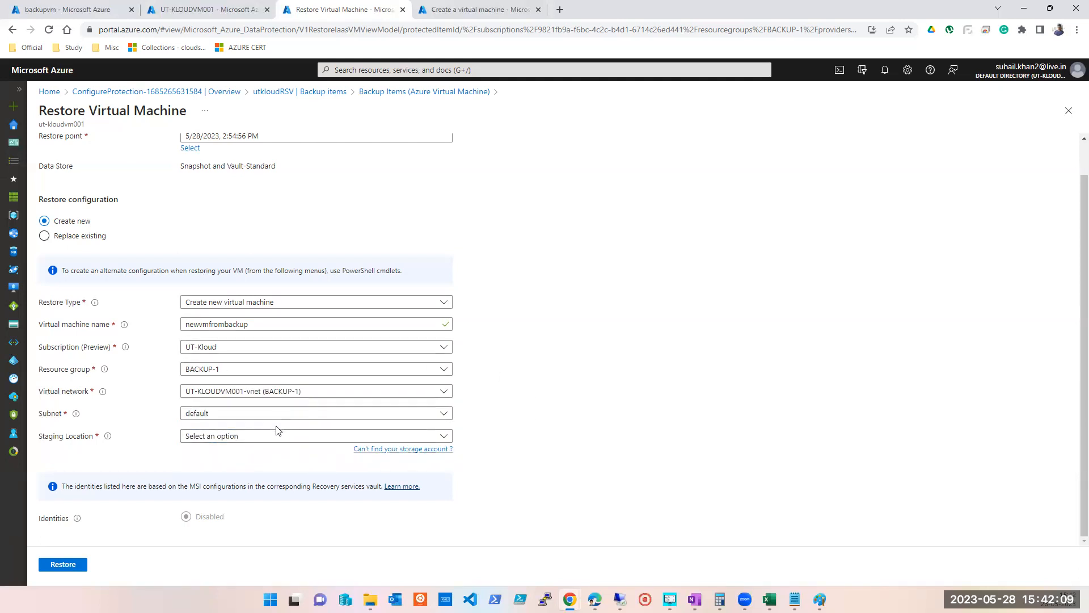
click(215, 440)
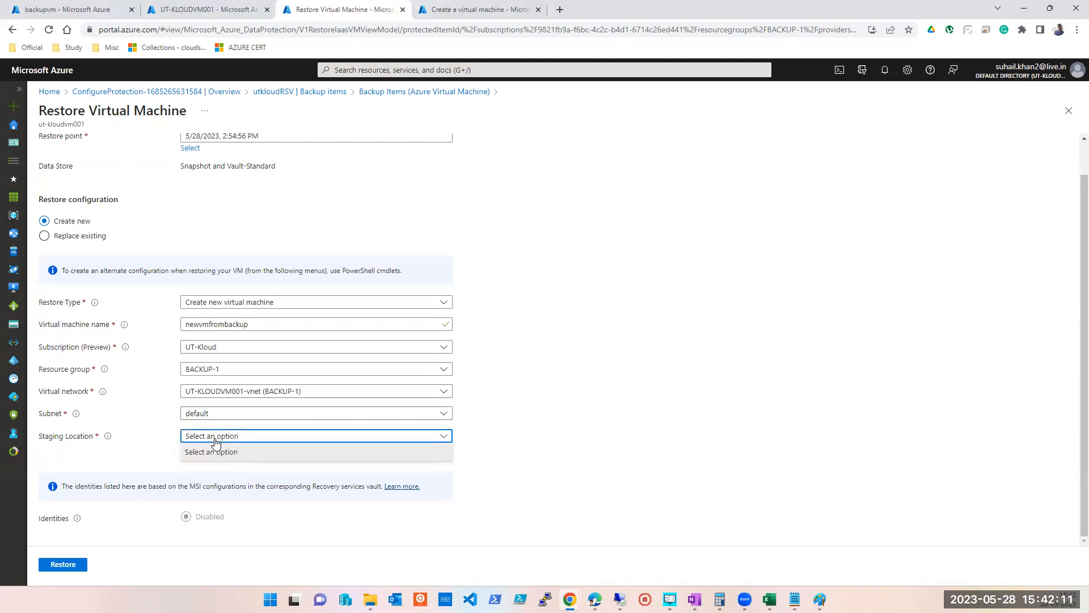
click(171, 440)
mouse_move(108, 439)
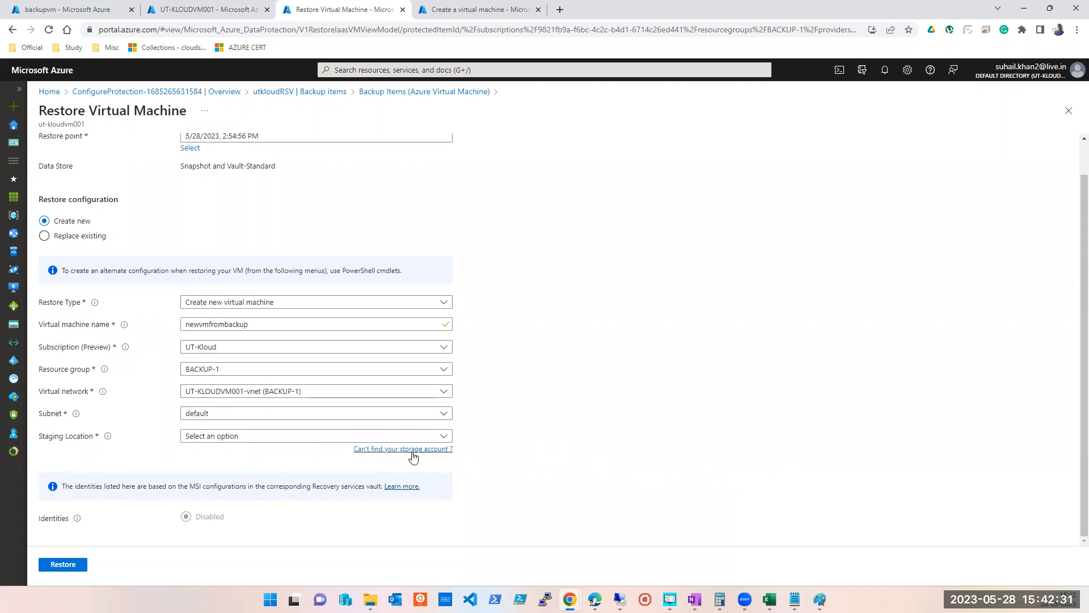
click(265, 438)
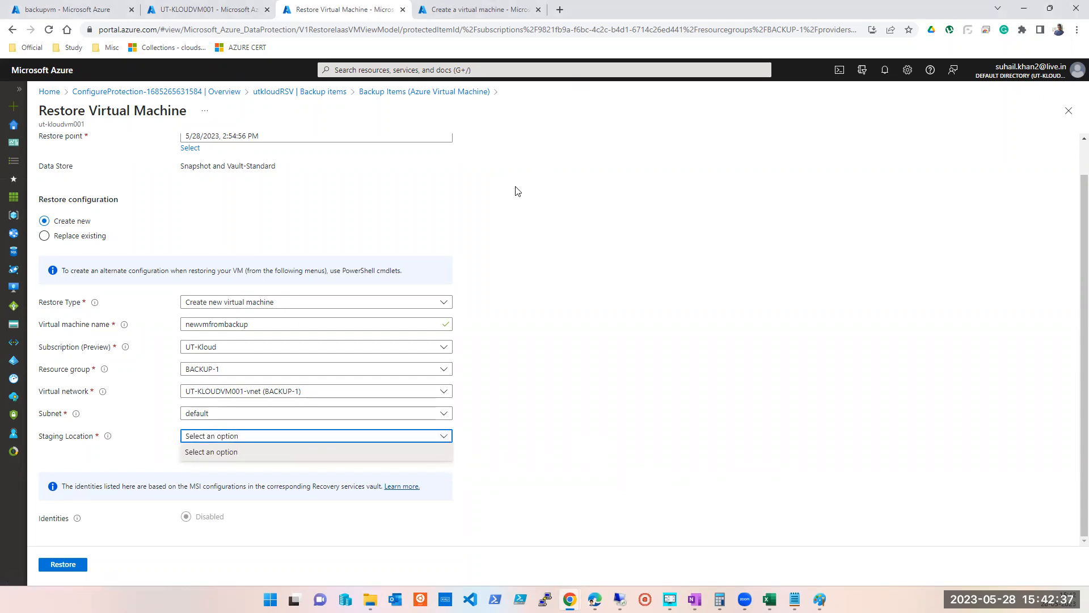
click(647, 397)
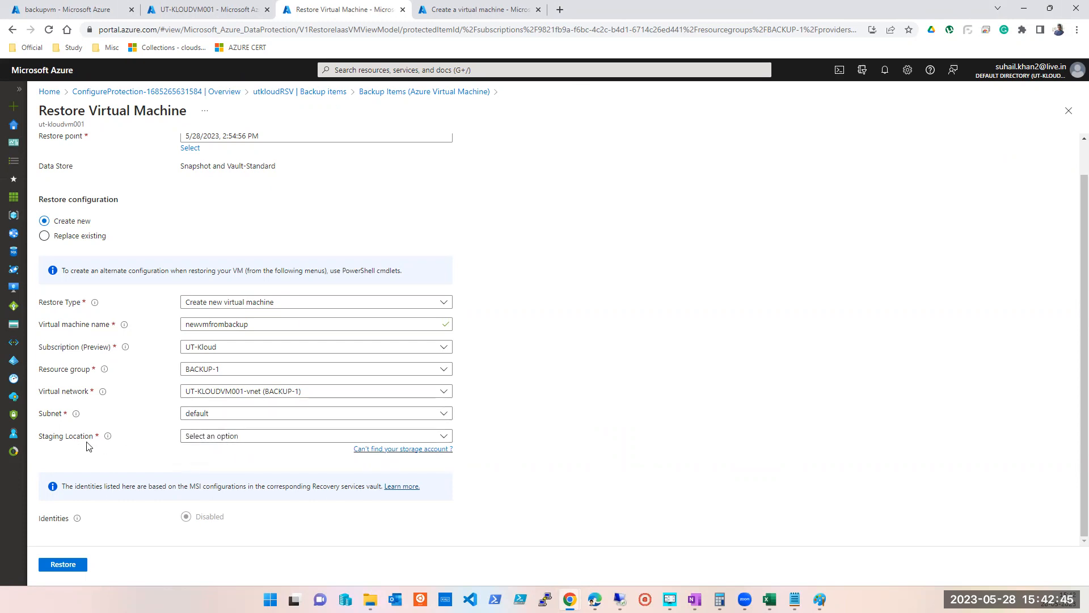
Duplicate the Restore Virtual Machine page in another browser tab and open the Storage accounts list there
right_click(309, 9)
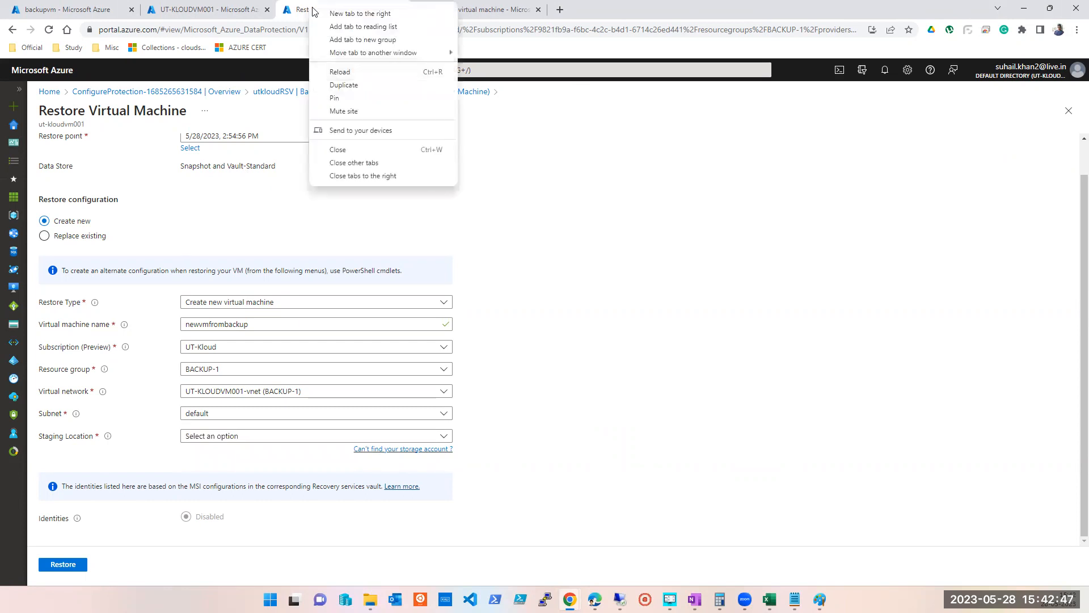
click(345, 86)
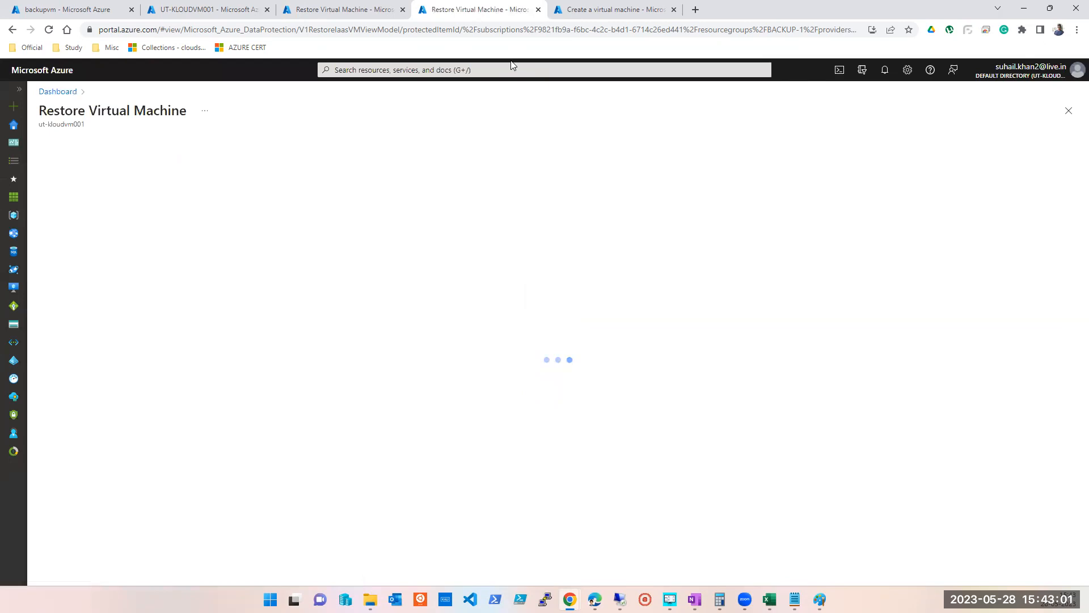
click(493, 70)
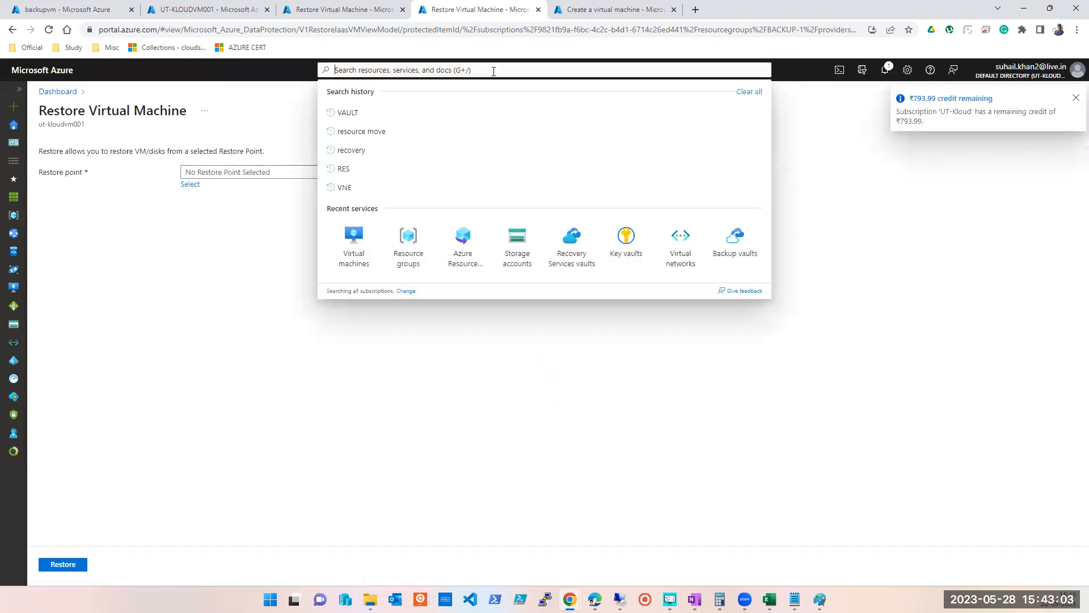
click(526, 253)
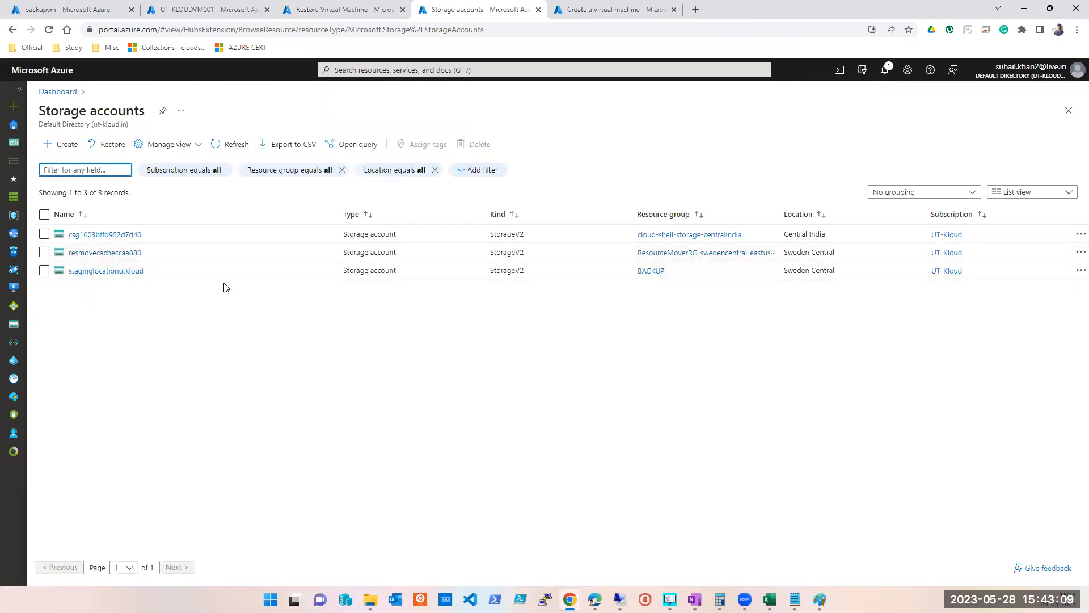
Review the overview of UT-KLOUDVM001 to check the region where the virtual machine is located
click(361, 14)
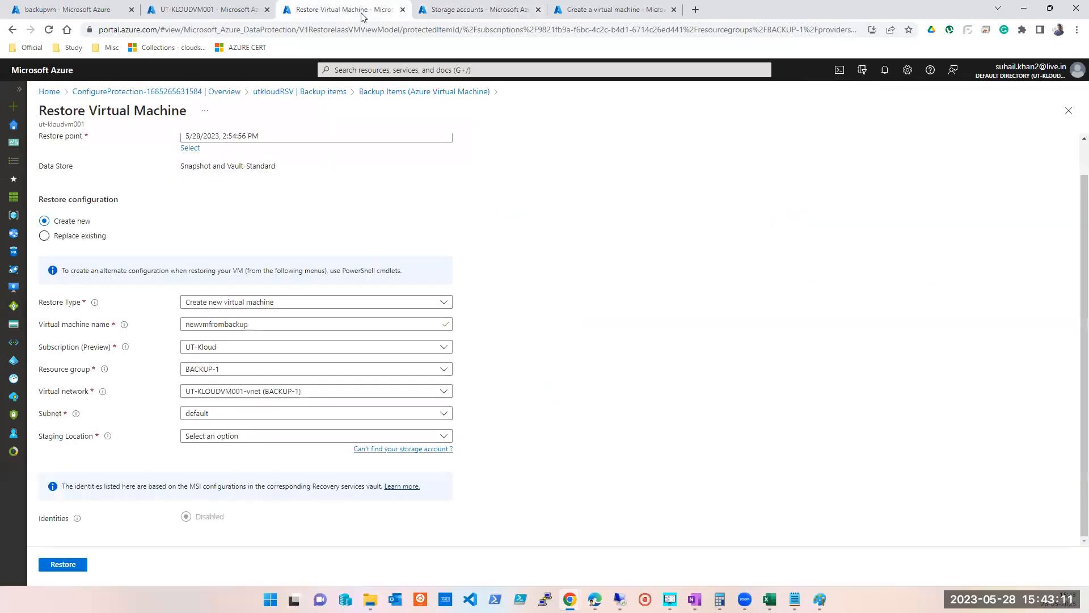
scroll(335, 230, up, 1)
click(230, 10)
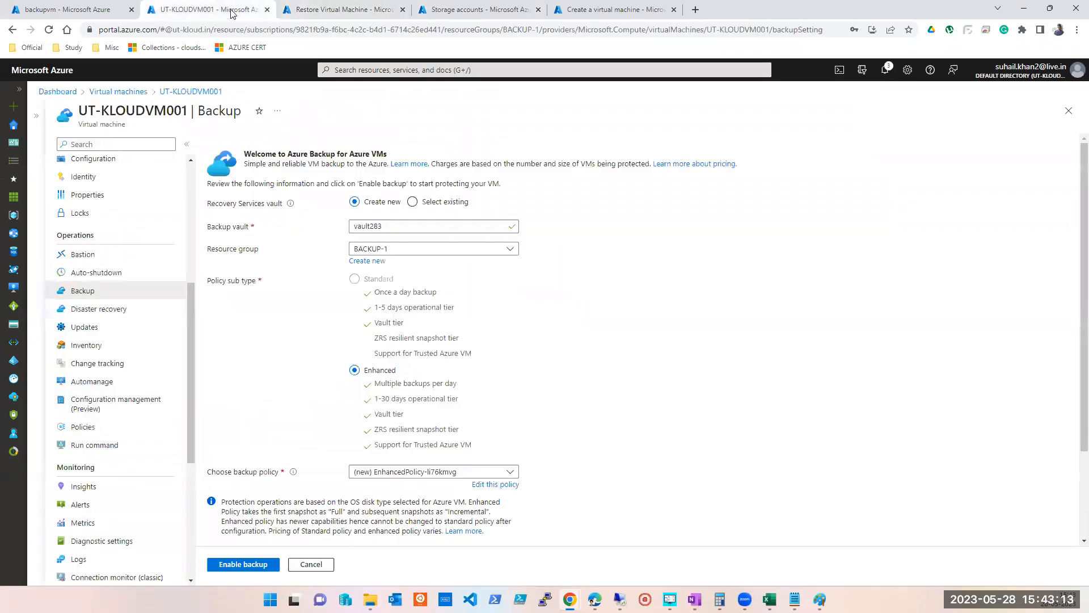
scroll(100, 170, up, 5)
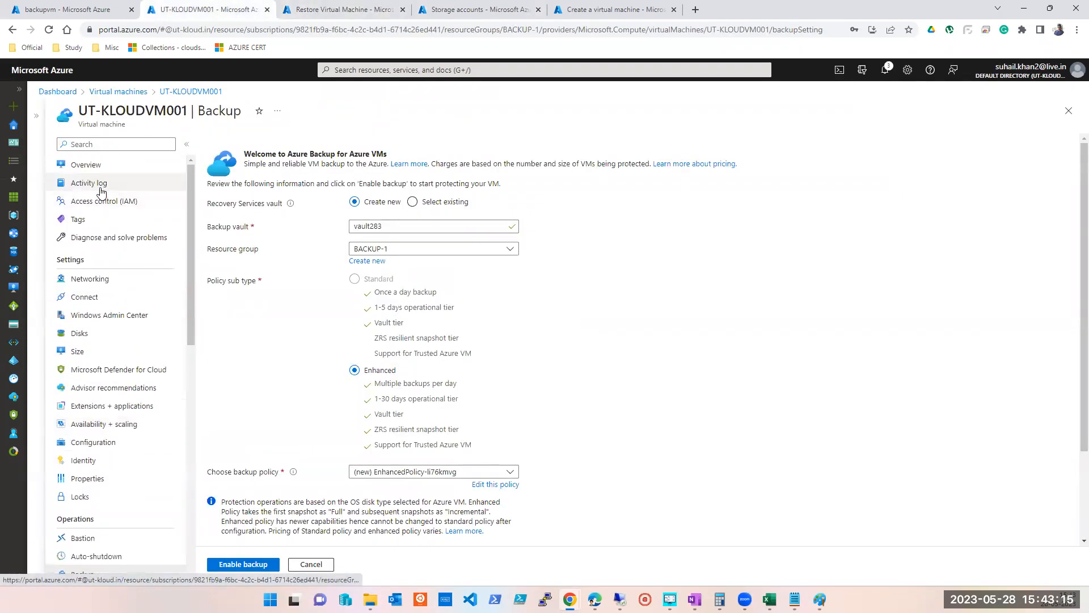
click(96, 167)
click(601, 95)
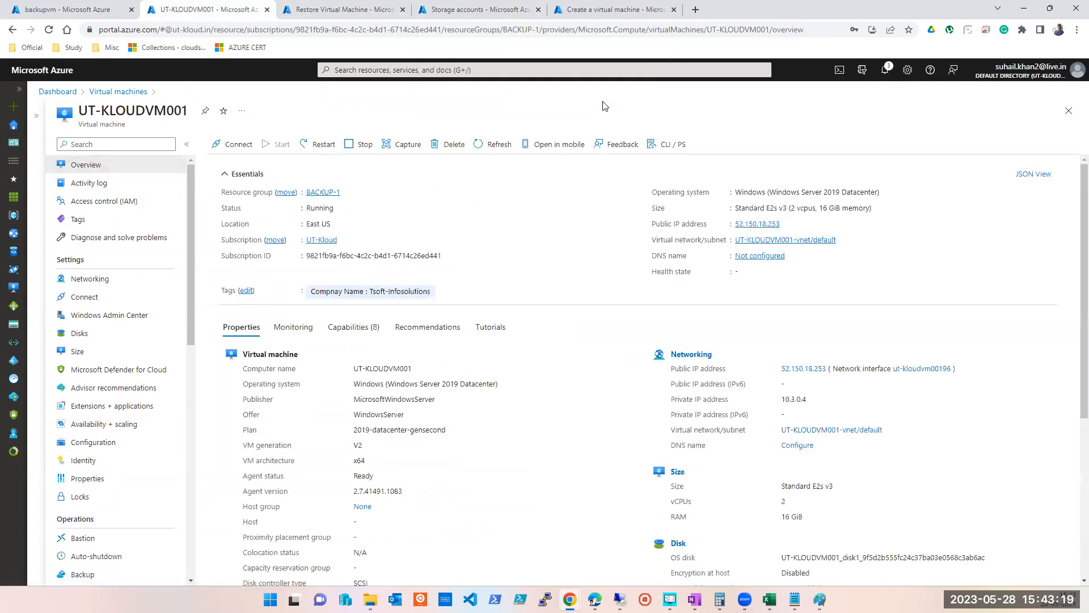
Start creating a storage account in the UT-Kloud subscription and the BACKUP-1 resource group
click(458, 11)
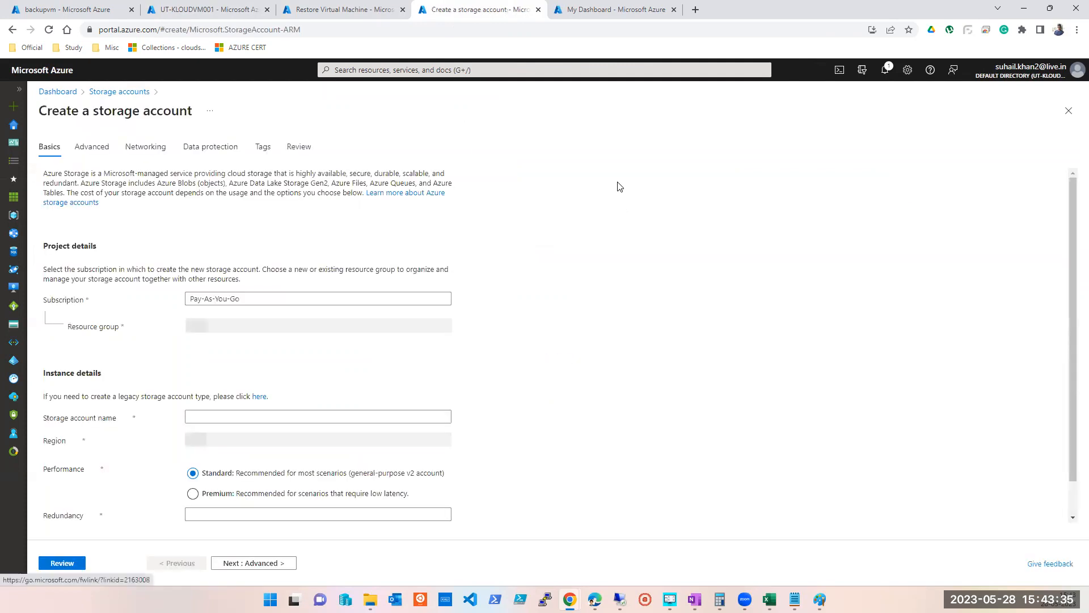
click(334, 305)
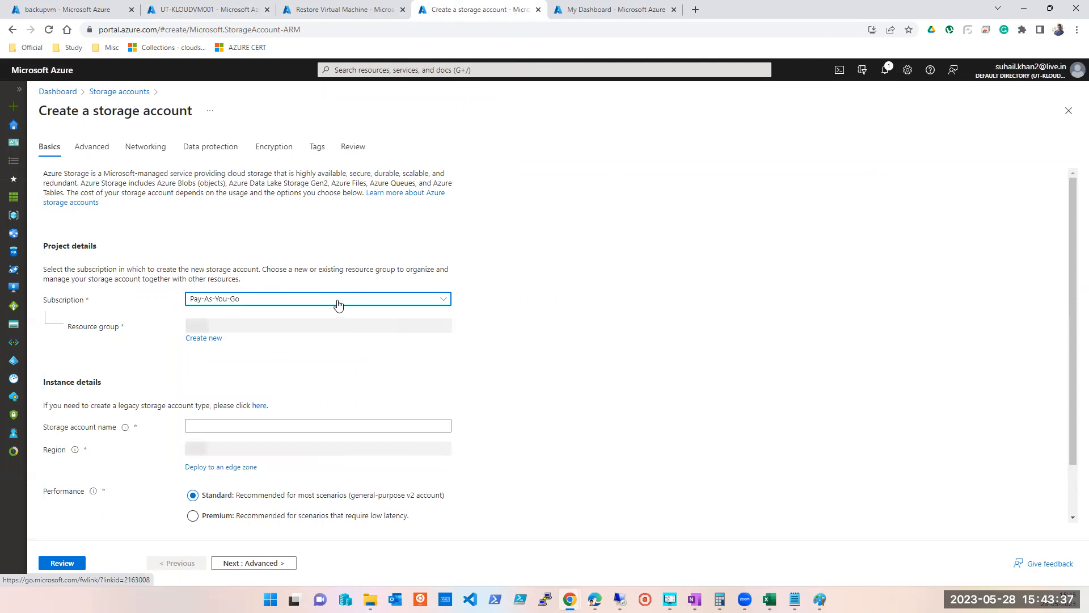
click(250, 358)
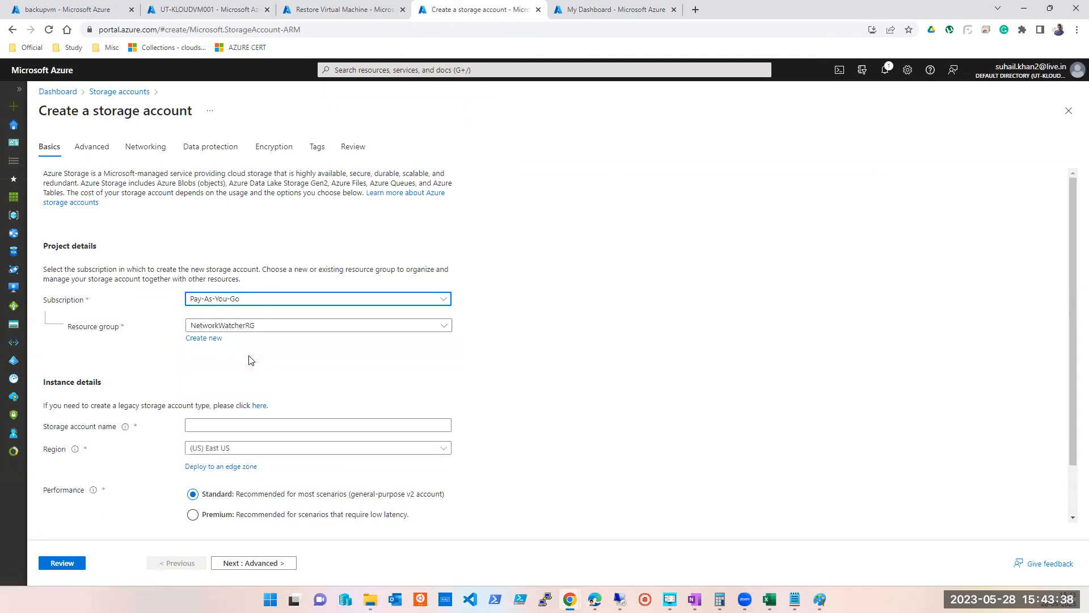
click(276, 329)
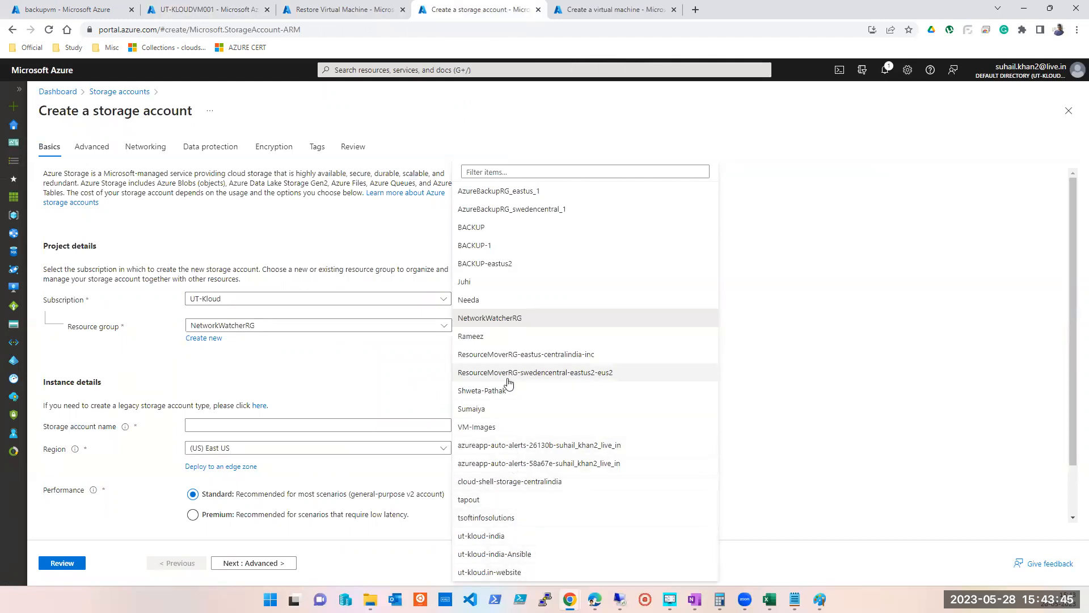
click(485, 246)
Name the storage account tempstorageaccut and set its redundancy to Locally-redundant storage (LRS)
click(258, 428)
text(tempstorageacc)
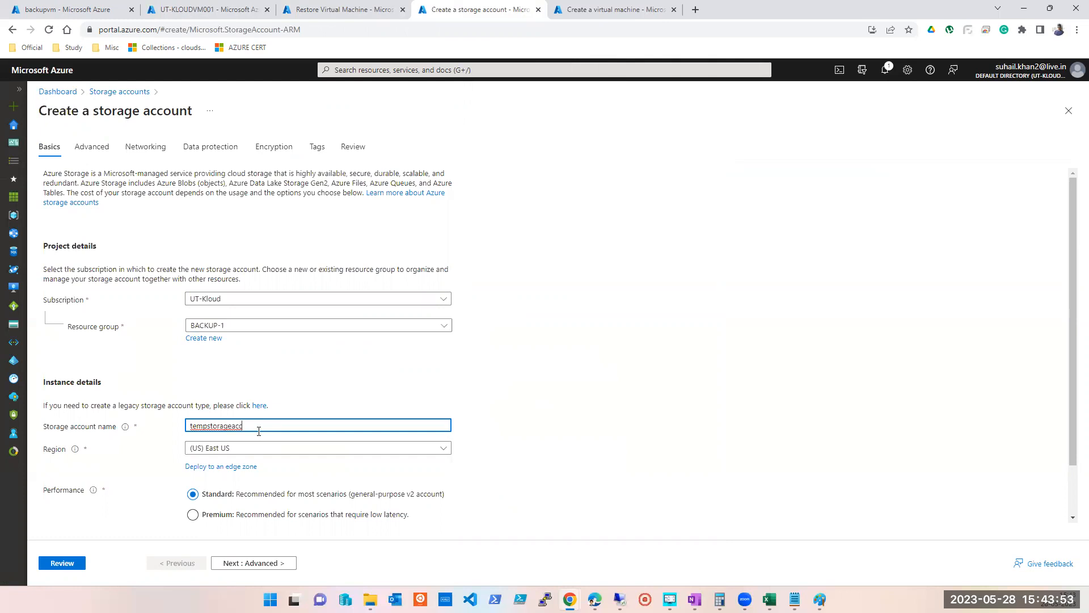
text(ut)
click(683, 440)
scroll(672, 442, down, 1)
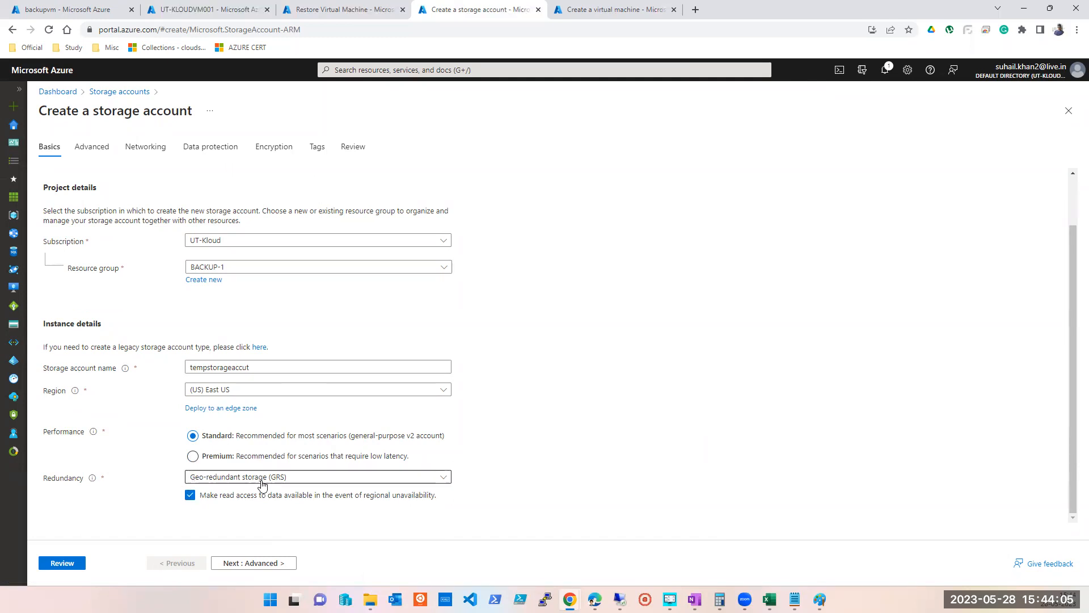
click(323, 478)
click(275, 322)
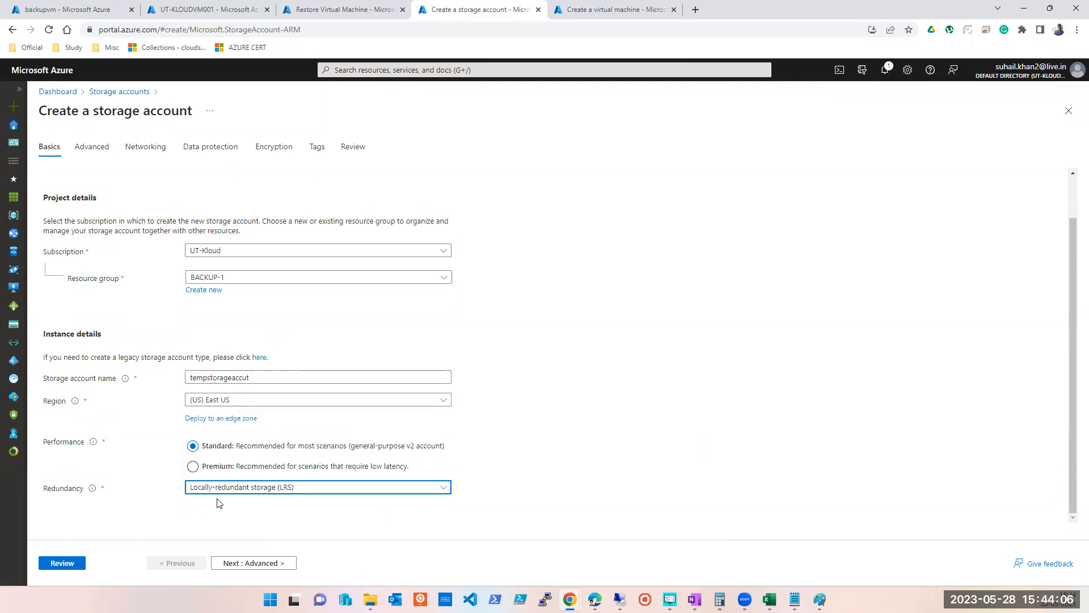
Keep the storage account's default advanced and networking settings and proceed to its data protection settings
click(262, 564)
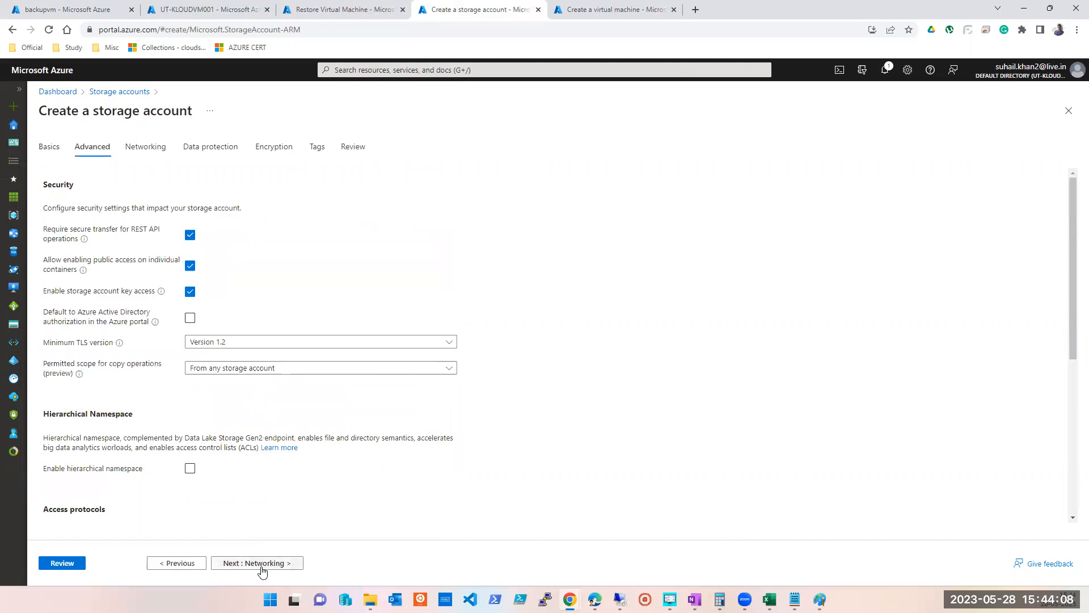
click(189, 236)
click(191, 241)
scroll(202, 453, down, 5)
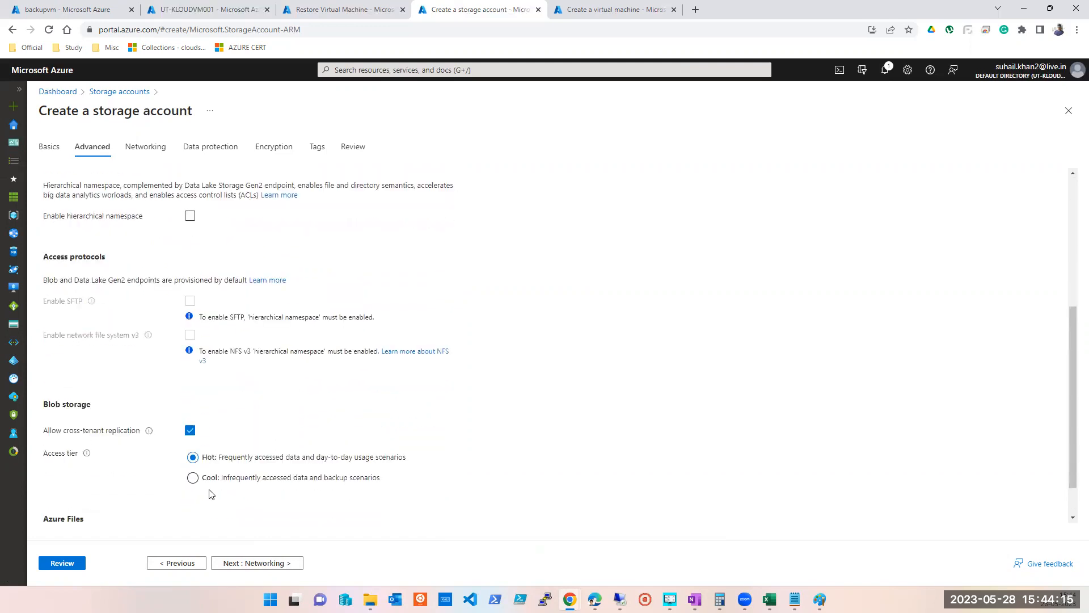
click(260, 563)
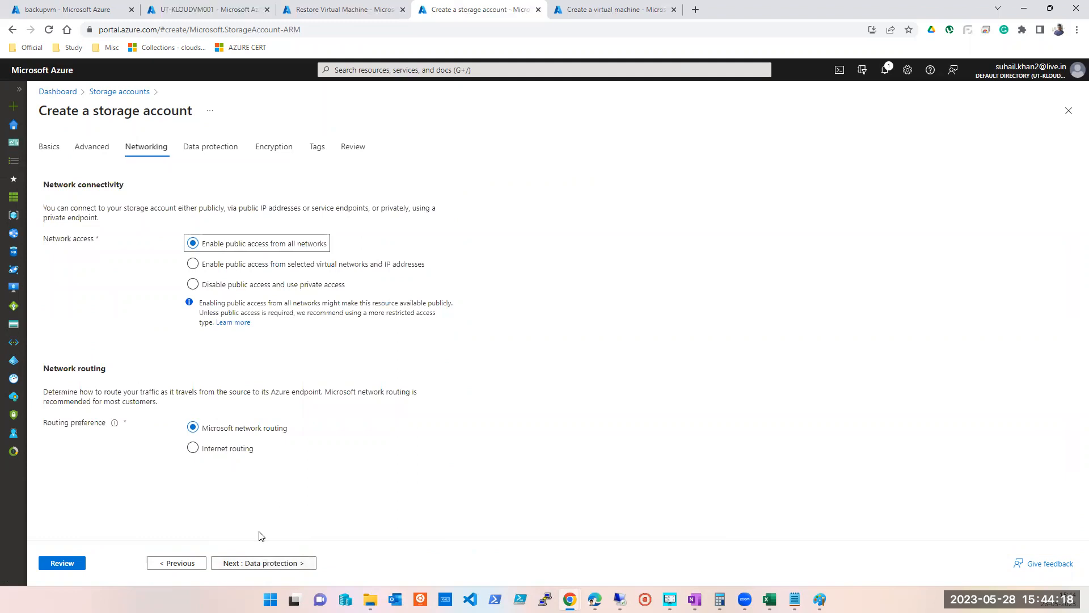
click(262, 563)
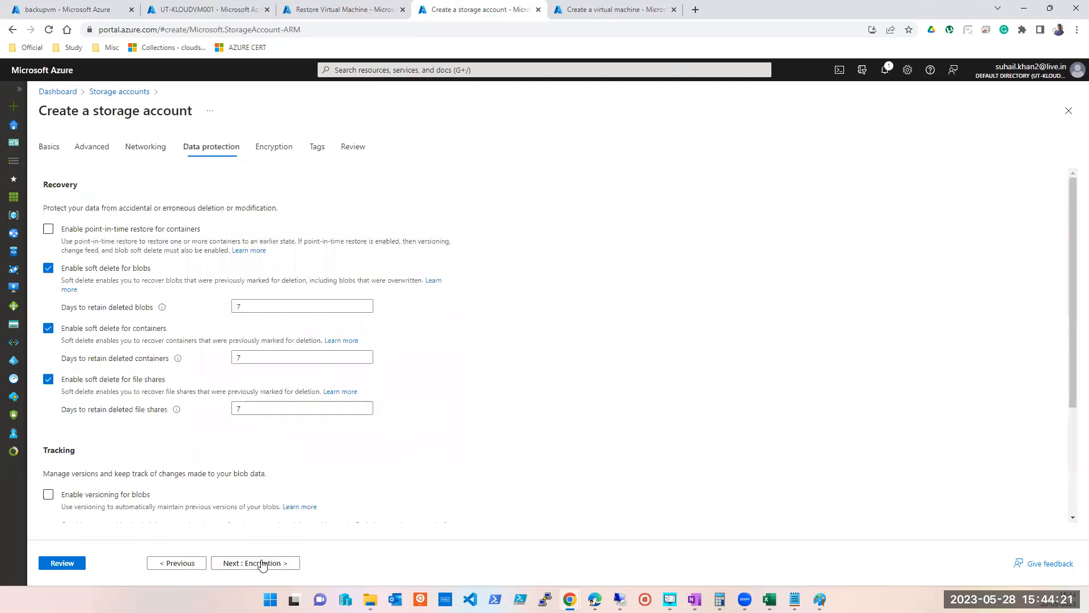
Disable soft delete for blobs, containers and file shares, and create the storage account
click(48, 268)
click(48, 306)
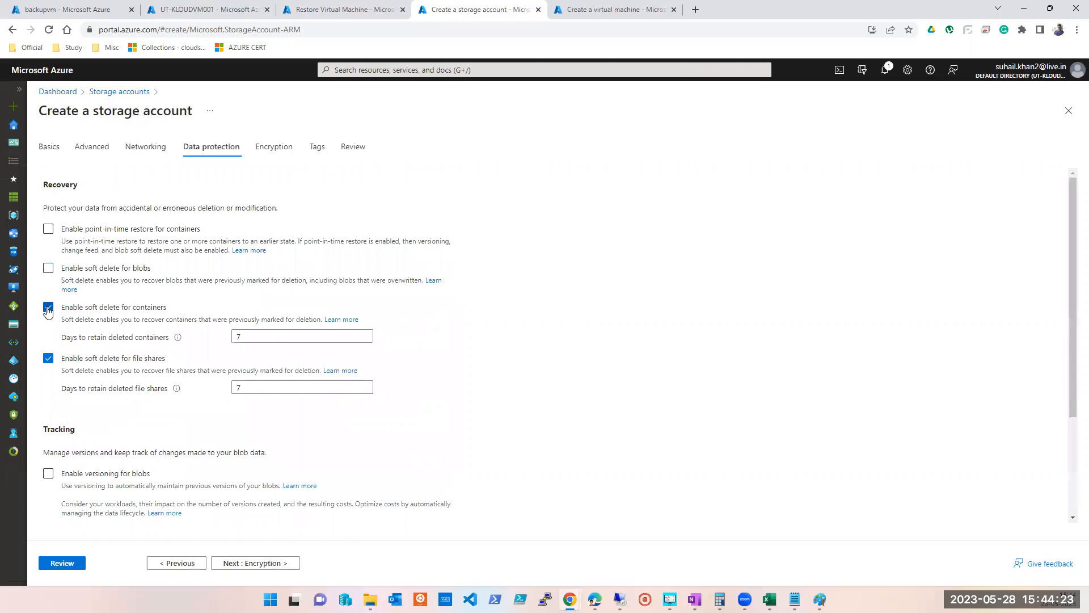
click(48, 337)
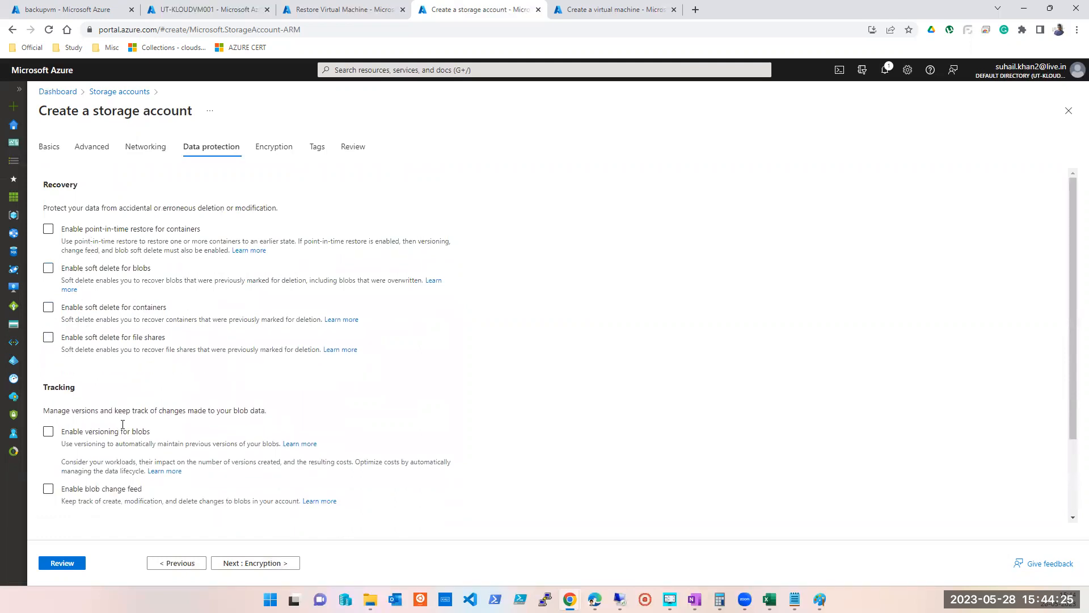
click(63, 563)
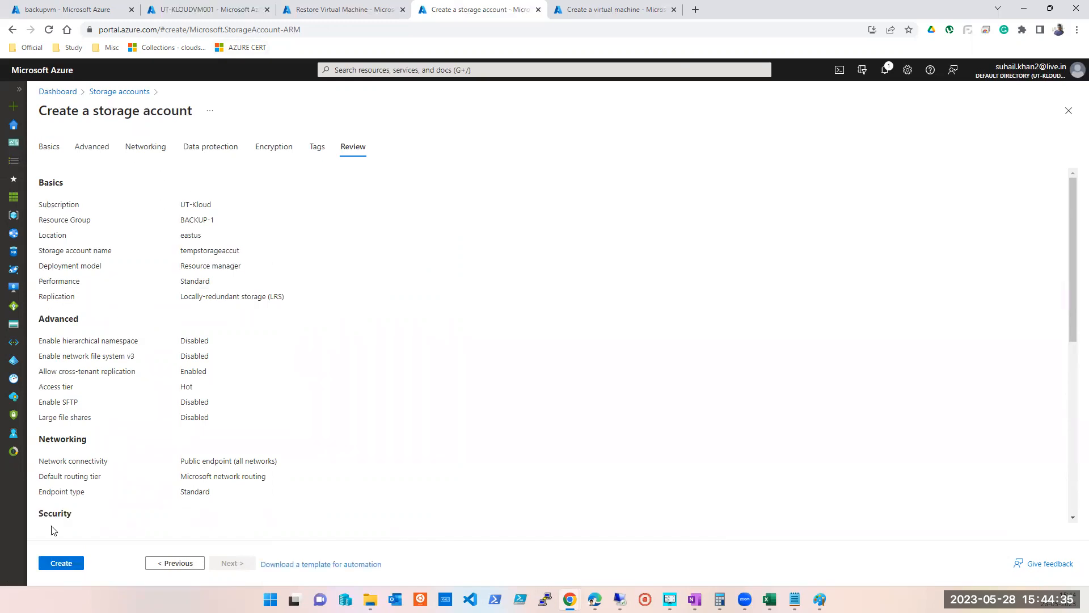
click(61, 564)
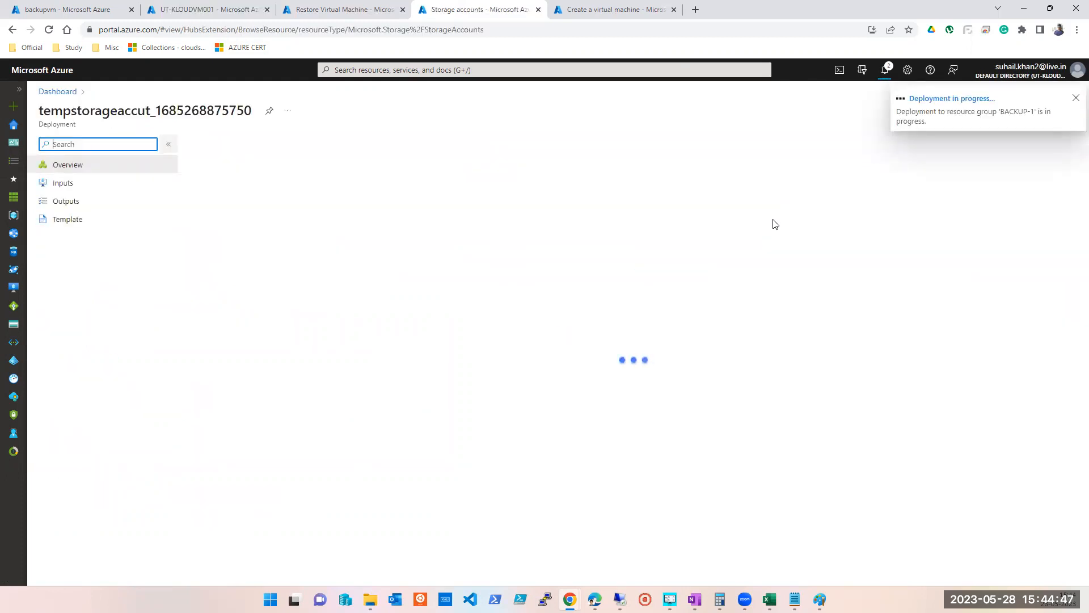
Return to the Restore Virtual Machine page and check the staging location choices
click(336, 11)
click(223, 474)
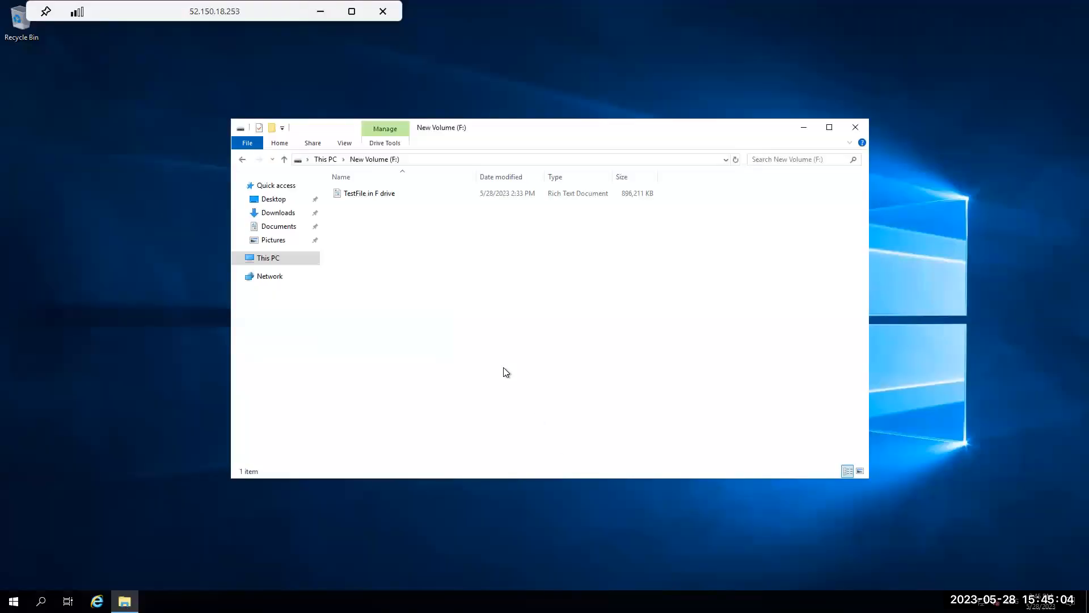
Check the drives and the contents of New Volume (F:) in the VM's remote desktop session, and minimize the session
click(259, 261)
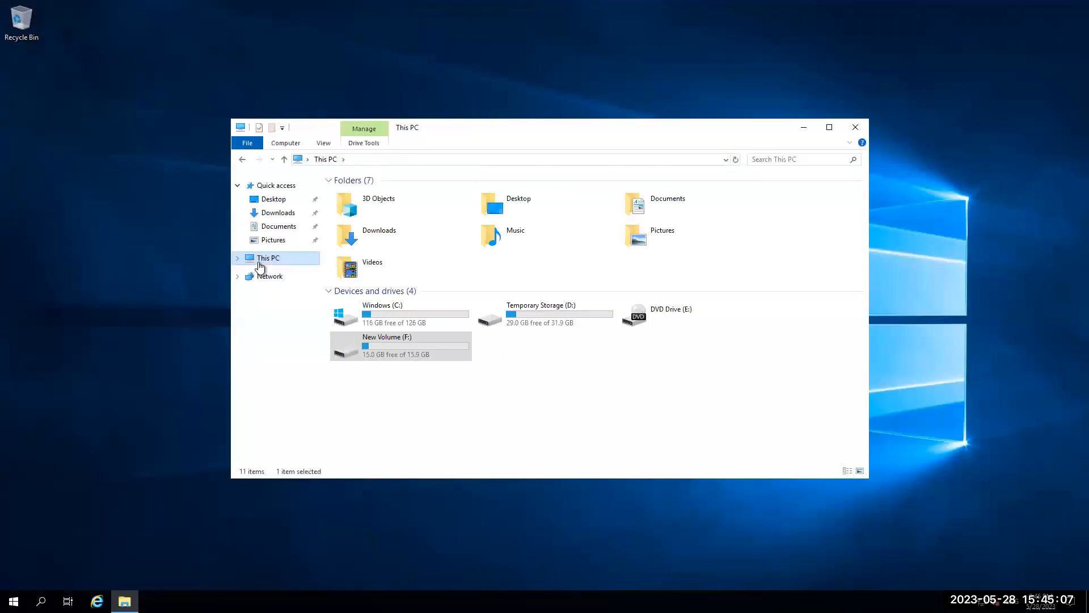
click(397, 352)
double_click(397, 352)
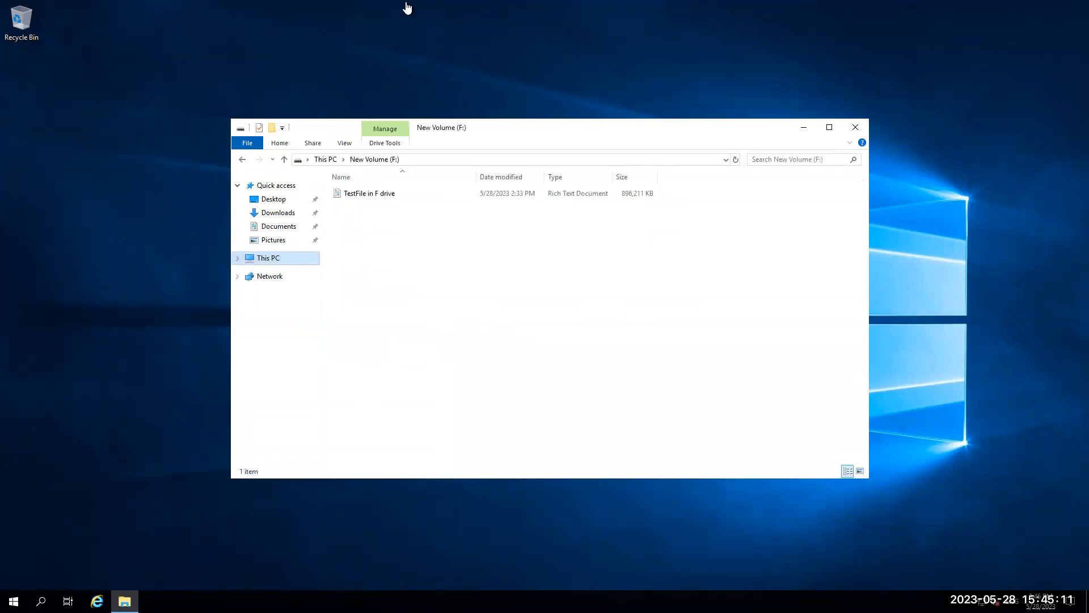
mouse_move(406, 6)
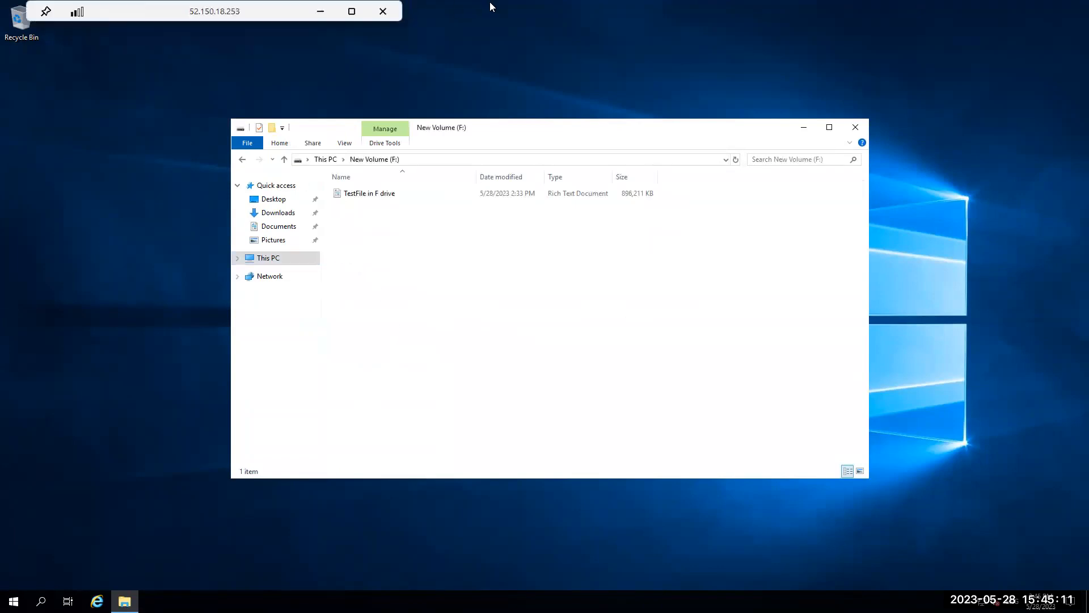
click(321, 13)
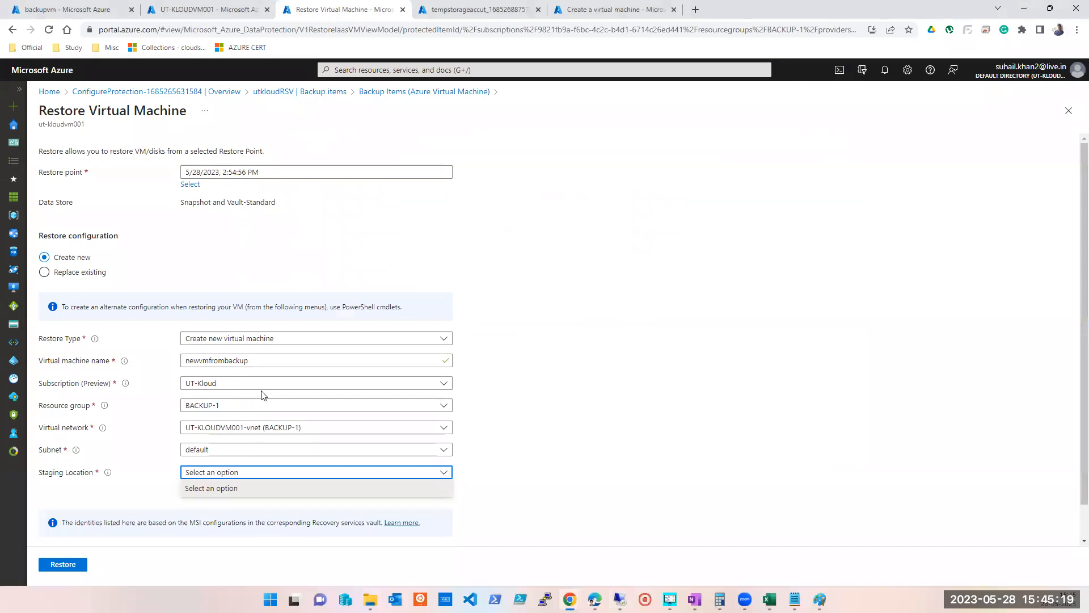
Open the deployed tempstorageaccut resource and recheck the staging location choices on the restore page
click(481, 16)
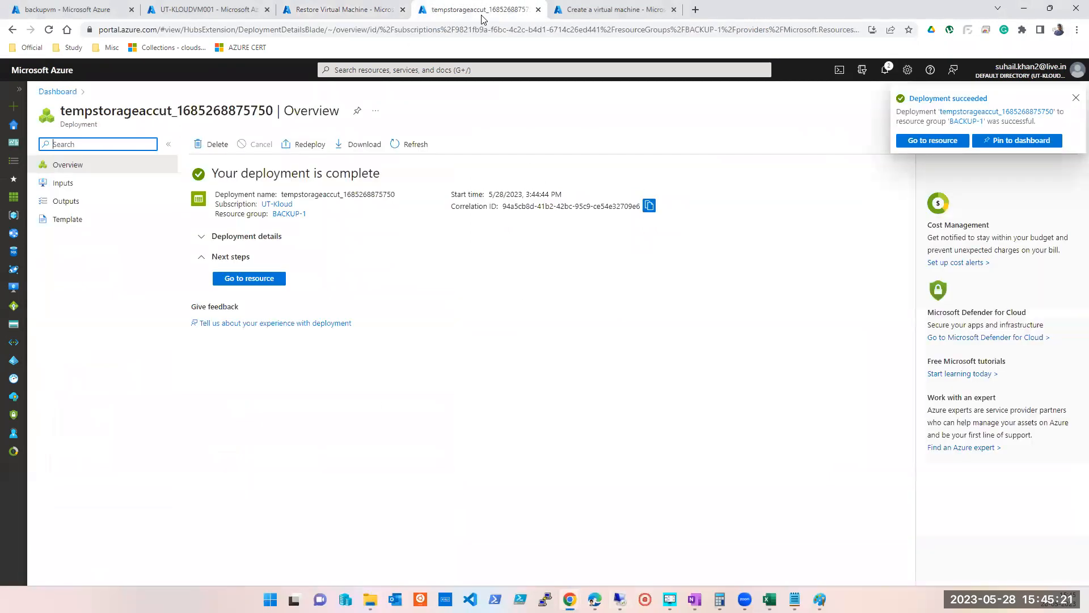
click(250, 279)
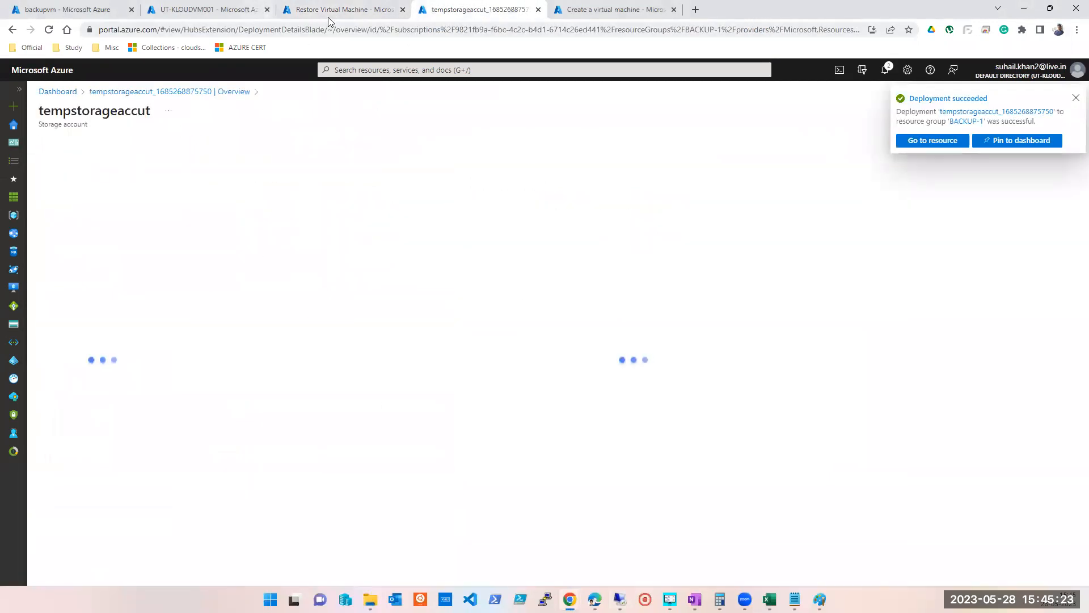
click(331, 12)
click(216, 481)
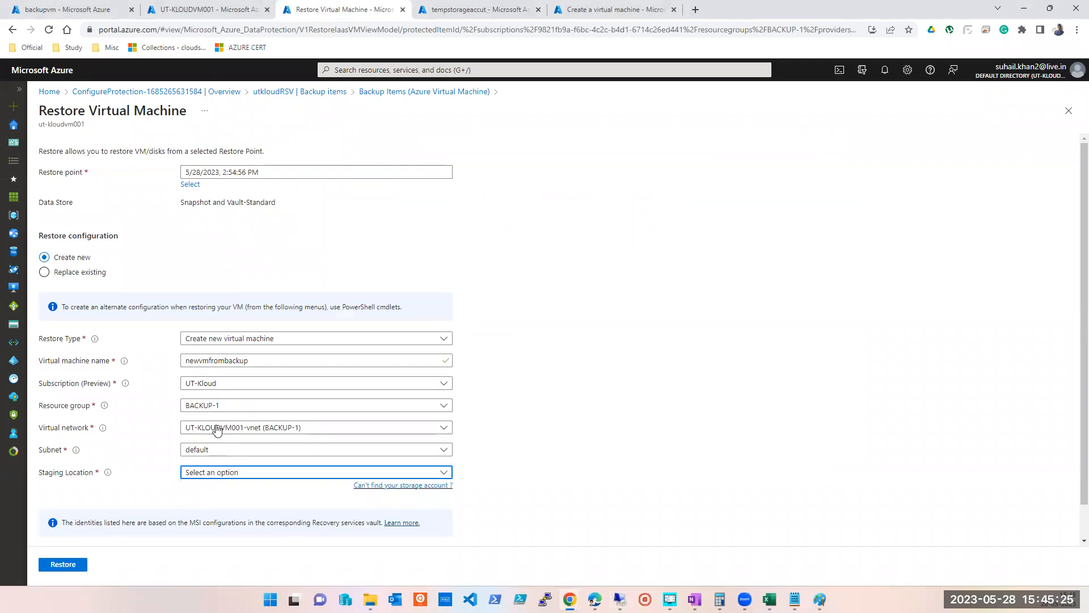
Switch the restore configuration to Replace existing and back to Create new, and recheck the staging location choices
click(84, 273)
click(74, 258)
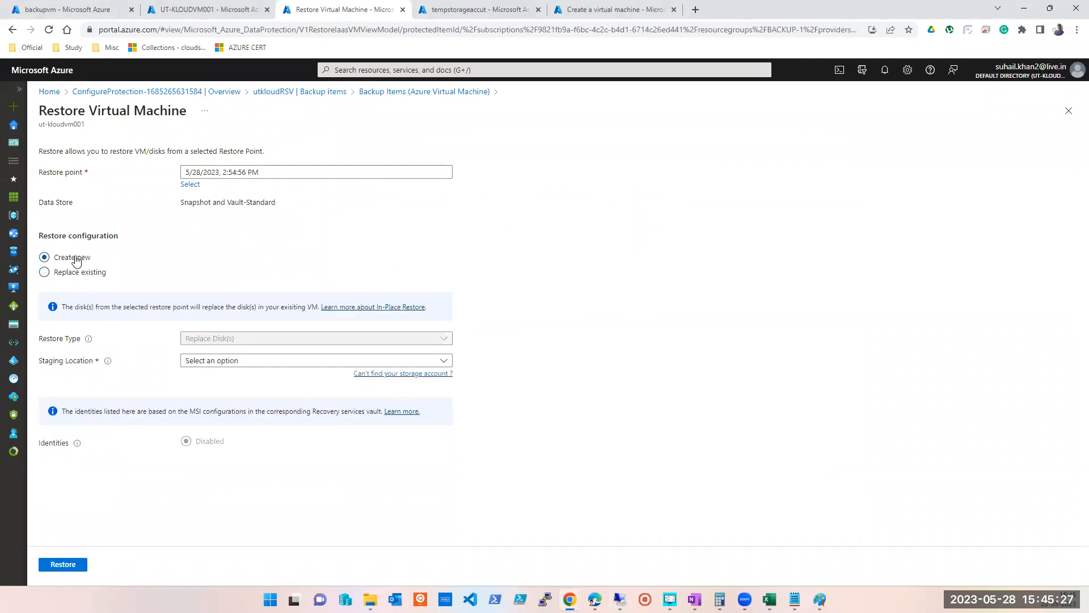
click(226, 473)
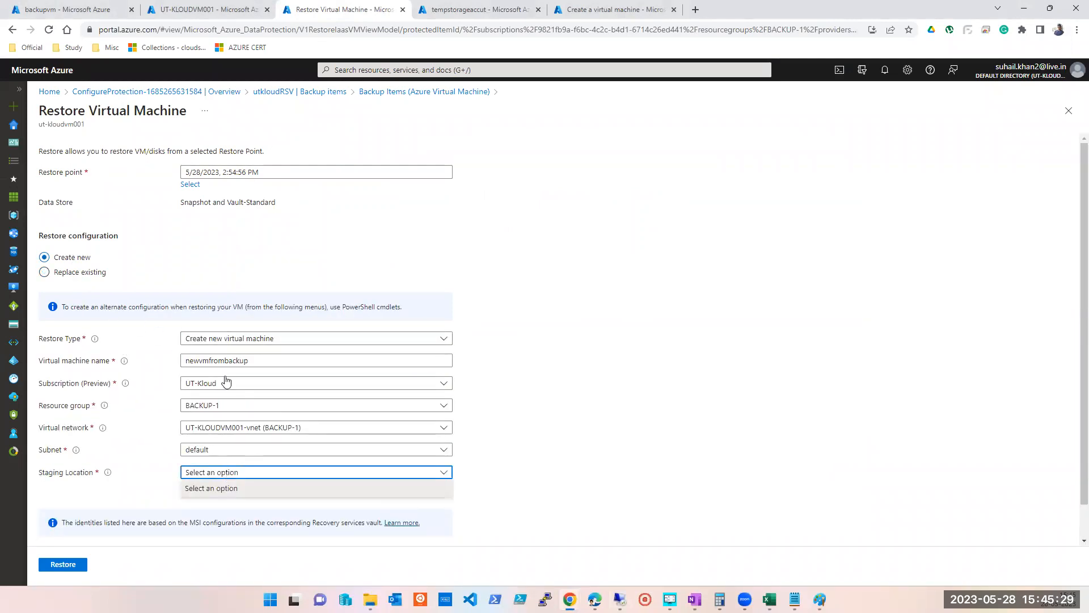
Reload the restore page, select the 5/28/2023, 2:54:56 PM restore point, and check the staging location choices
click(49, 31)
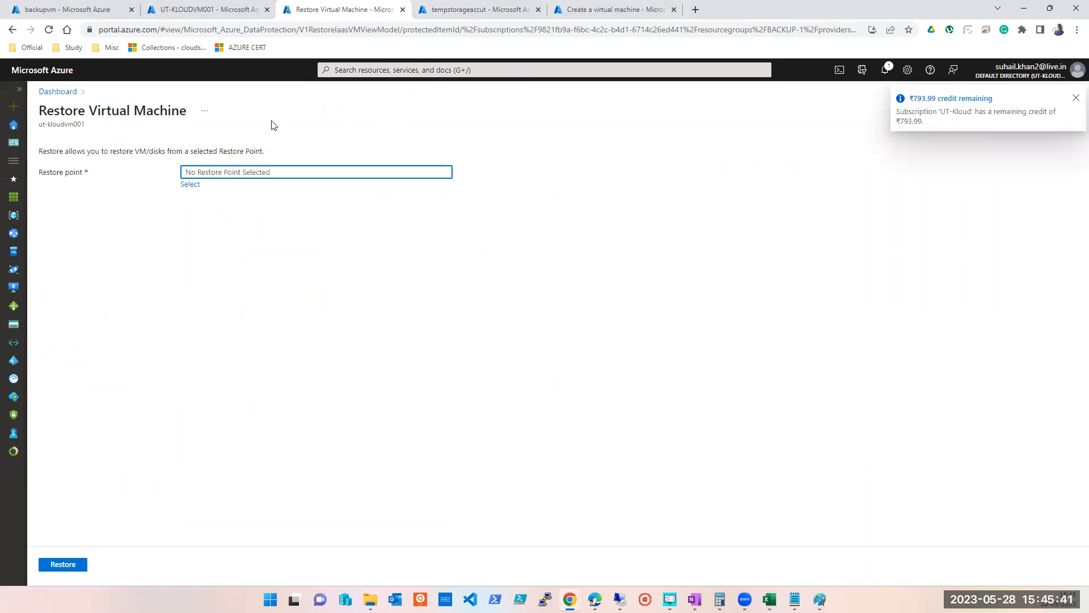
click(192, 184)
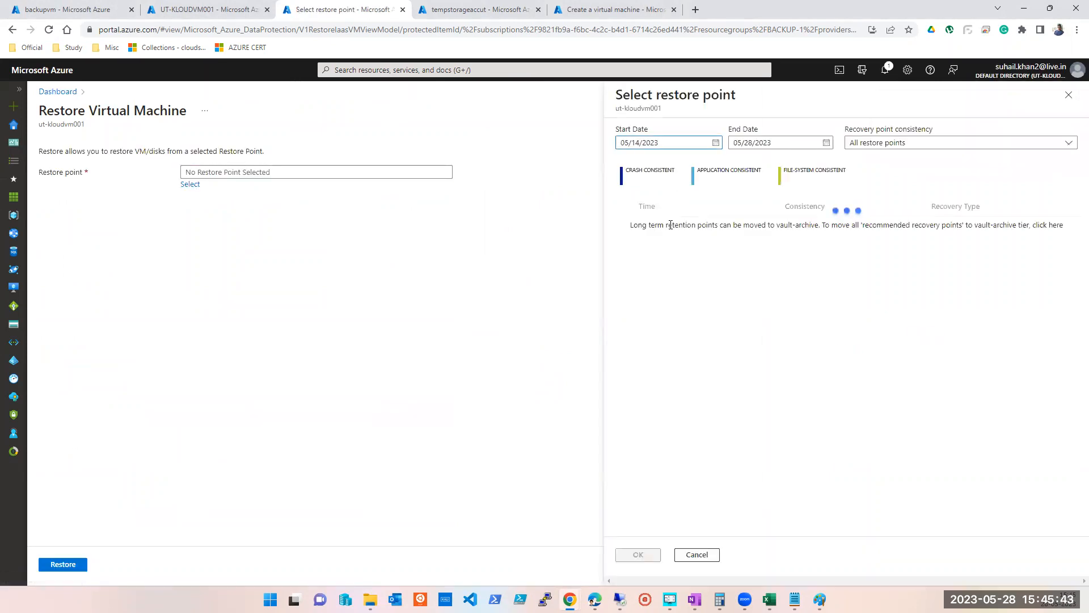
click(675, 227)
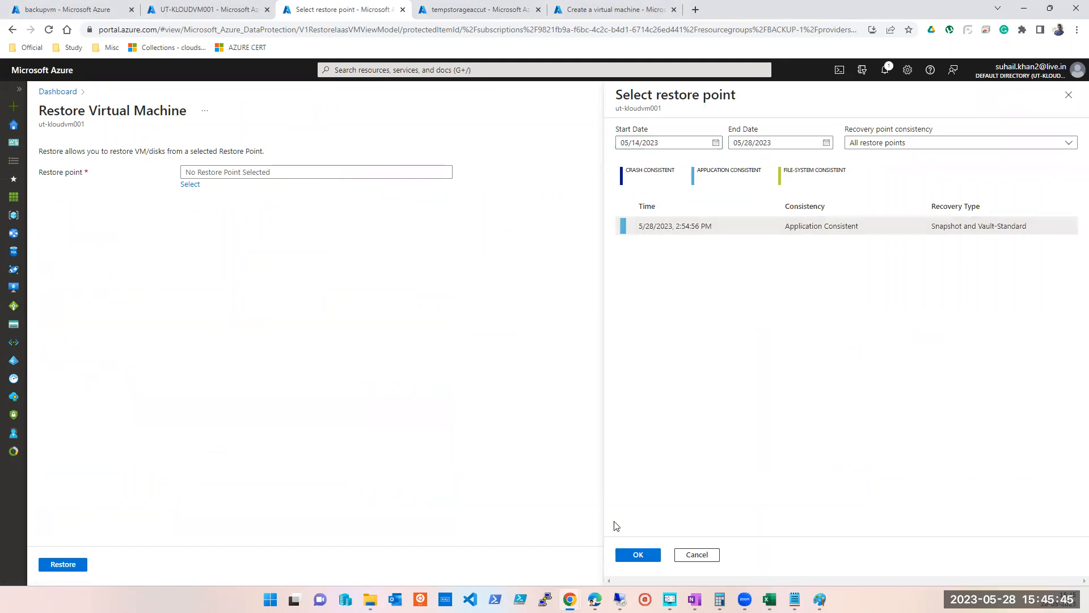
click(639, 555)
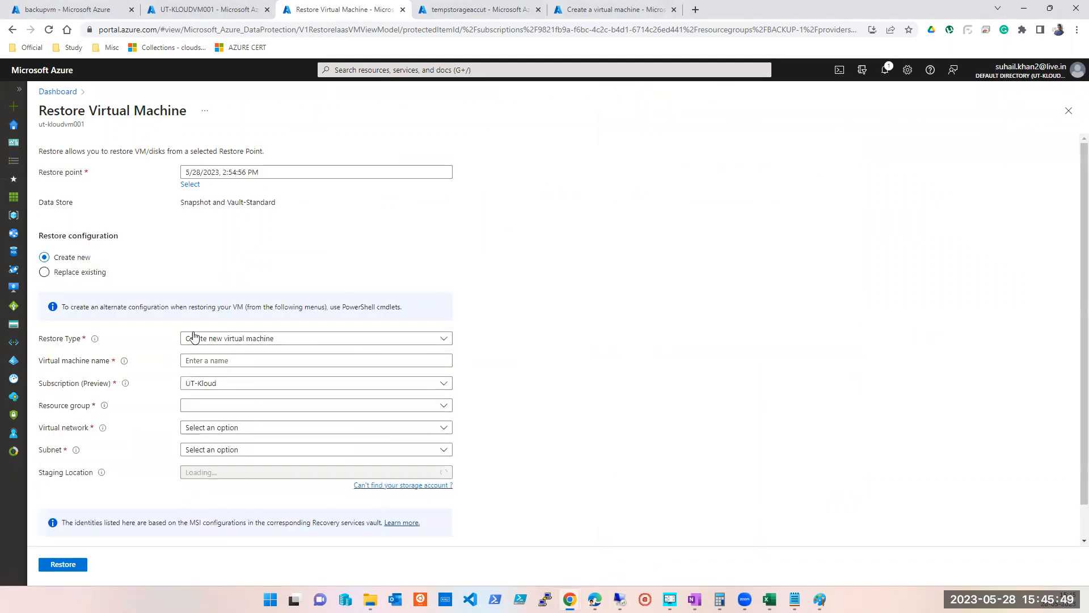
click(235, 476)
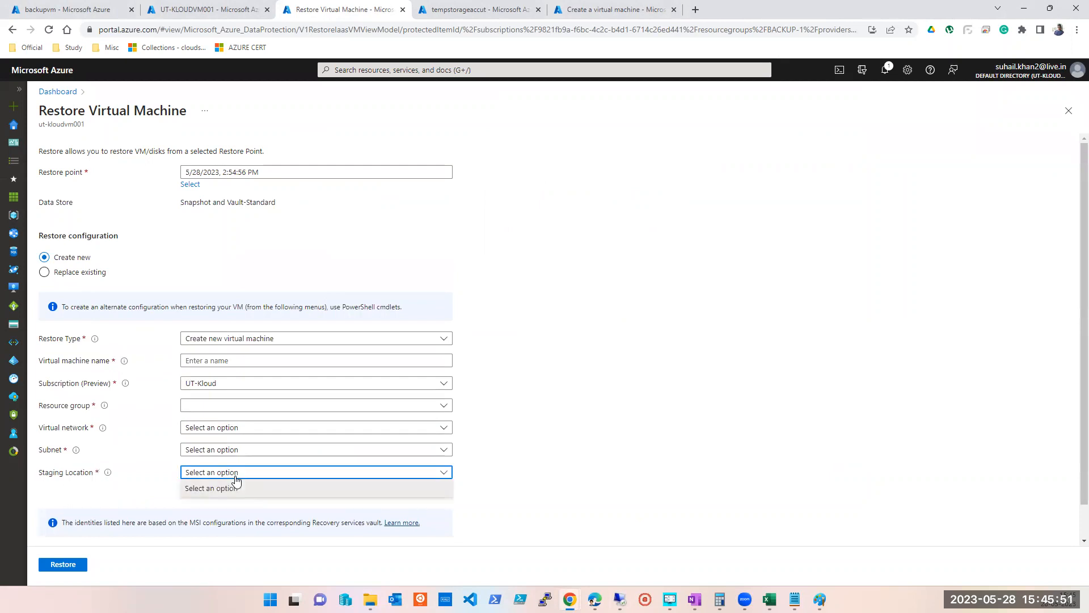
click(574, 431)
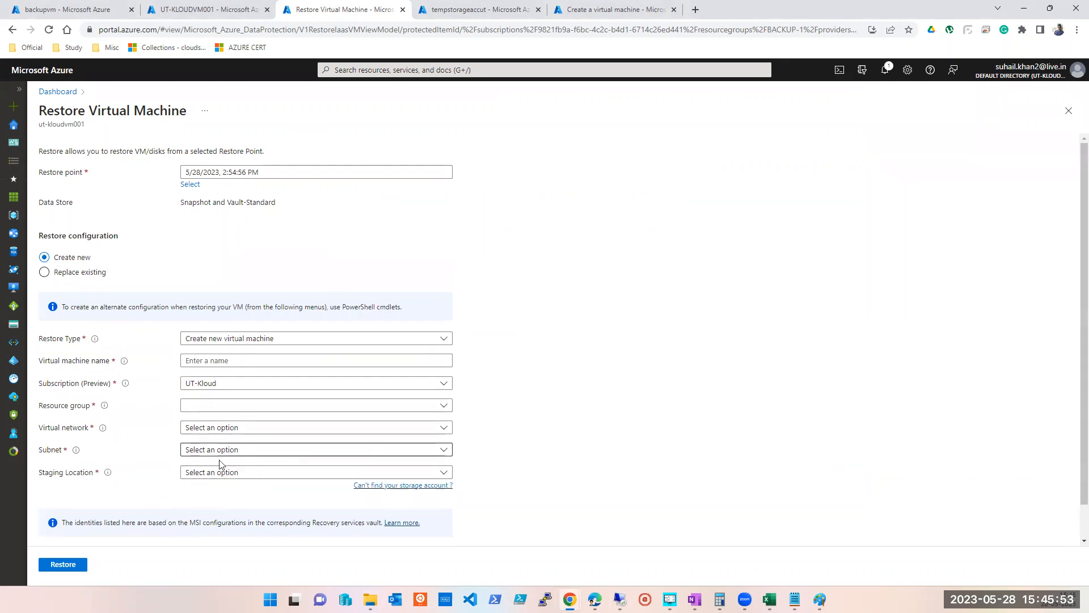
Choose UT-KLOUDVM001-vnet (BACKUP-1) as the virtual network, keeping the default subnet
click(219, 427)
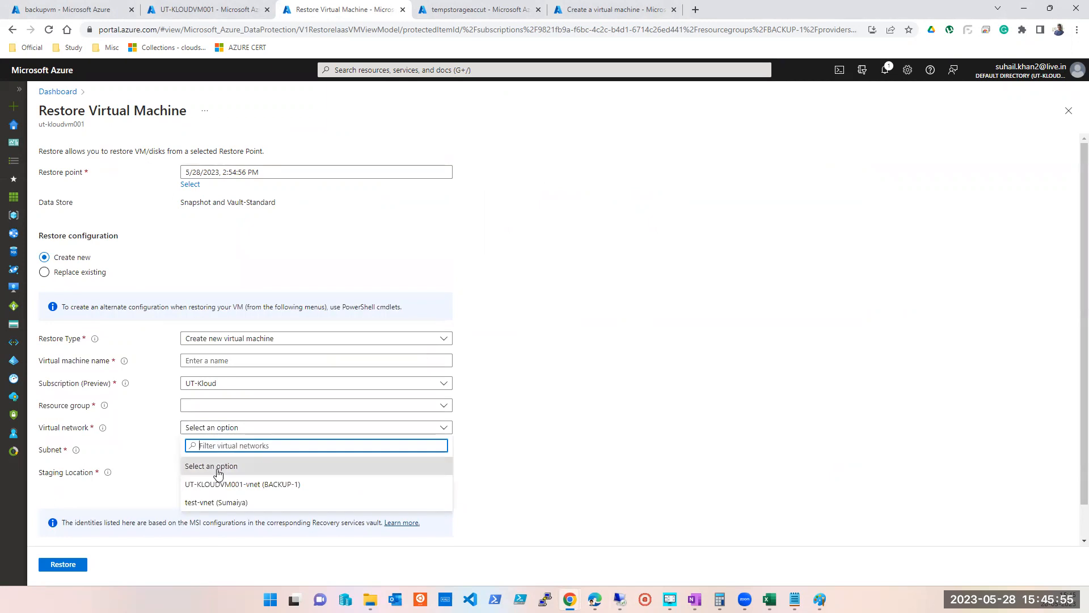
click(219, 484)
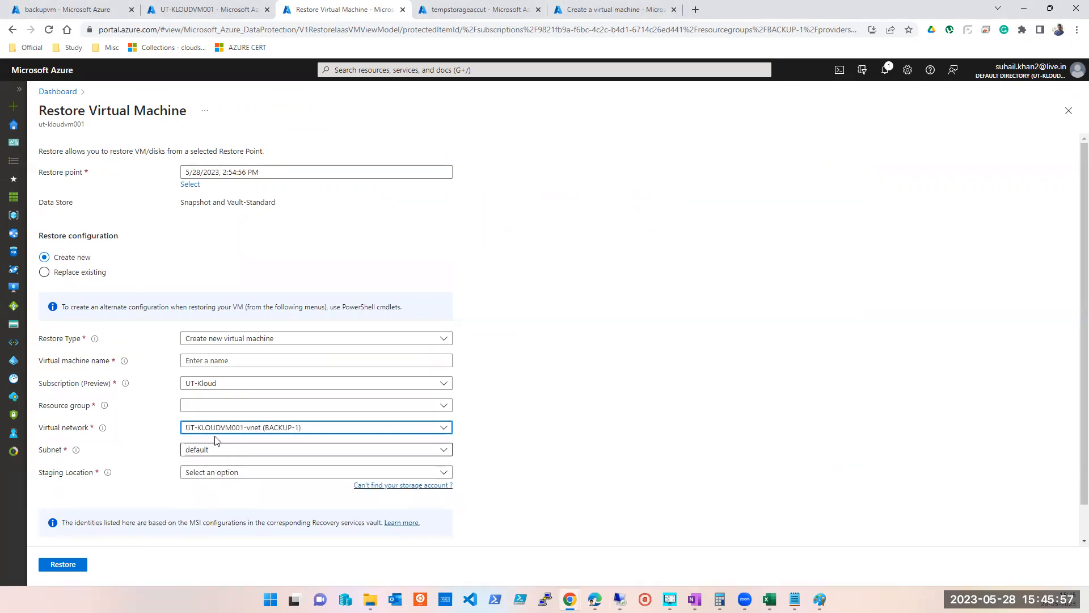
click(213, 475)
click(212, 472)
click(214, 450)
click(213, 450)
Set the restored VM's resource group to BACKUP-1 and check the staging location choices again
click(217, 406)
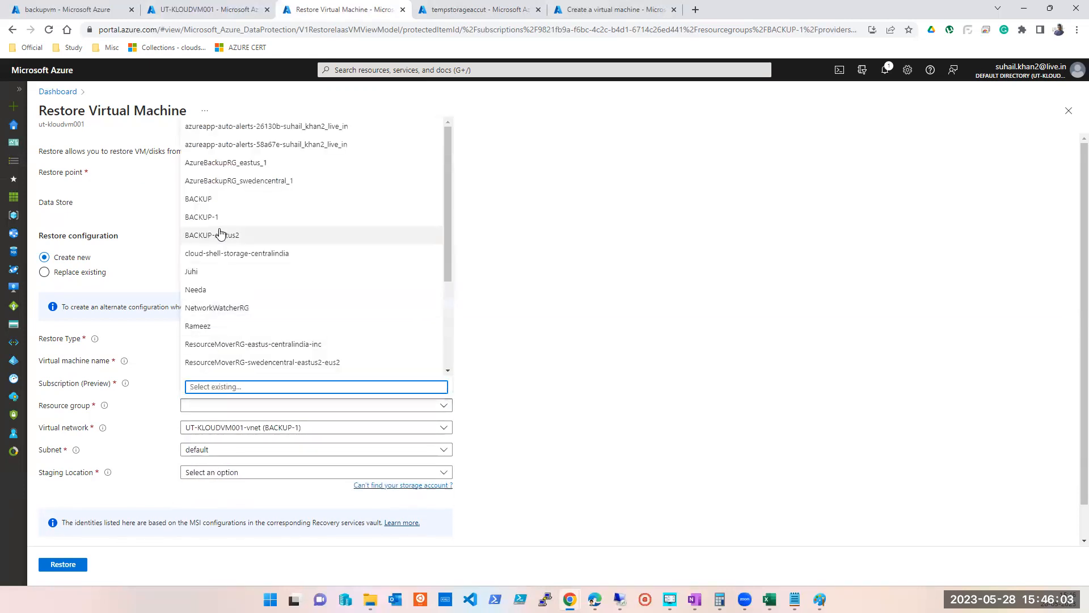
click(204, 217)
click(238, 472)
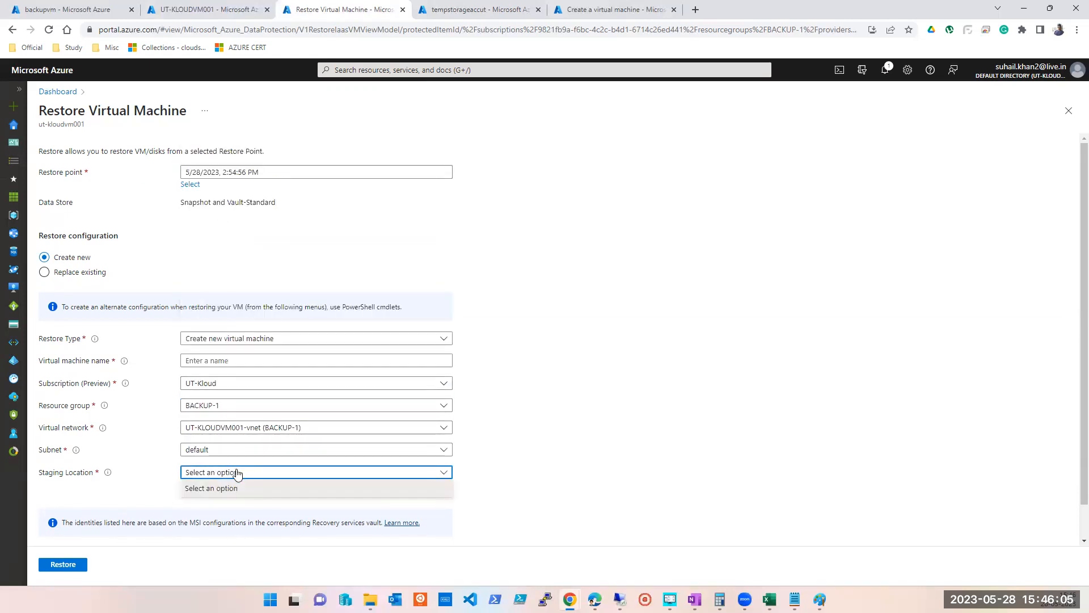
click(620, 413)
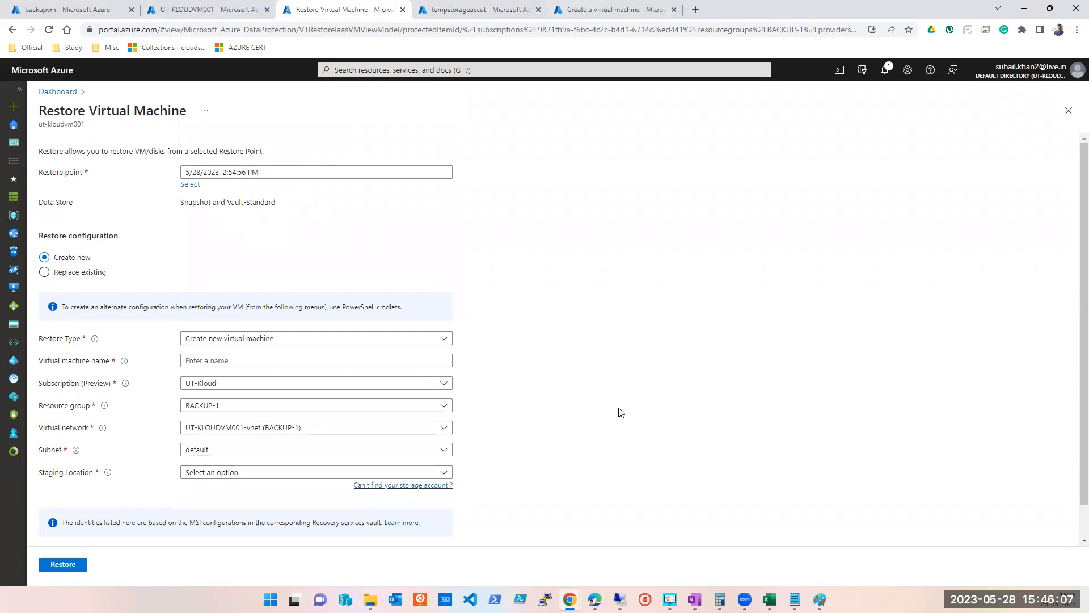
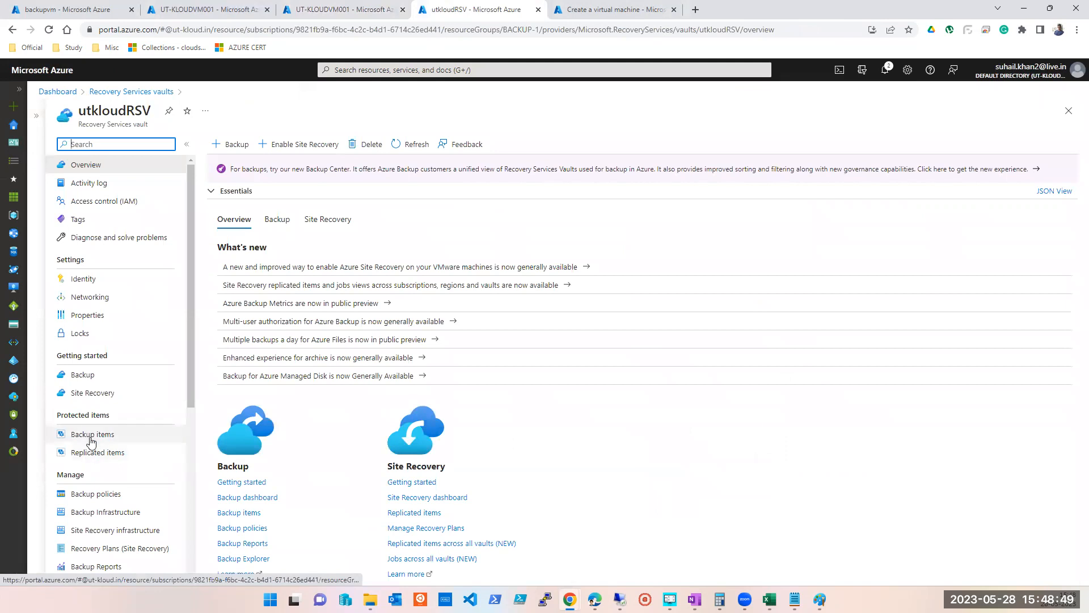
Examine the backup monitoring and usage summary of the utkloudRSV Recovery Services vault
scroll(96, 440, down, 1)
scroll(98, 440, down, 1)
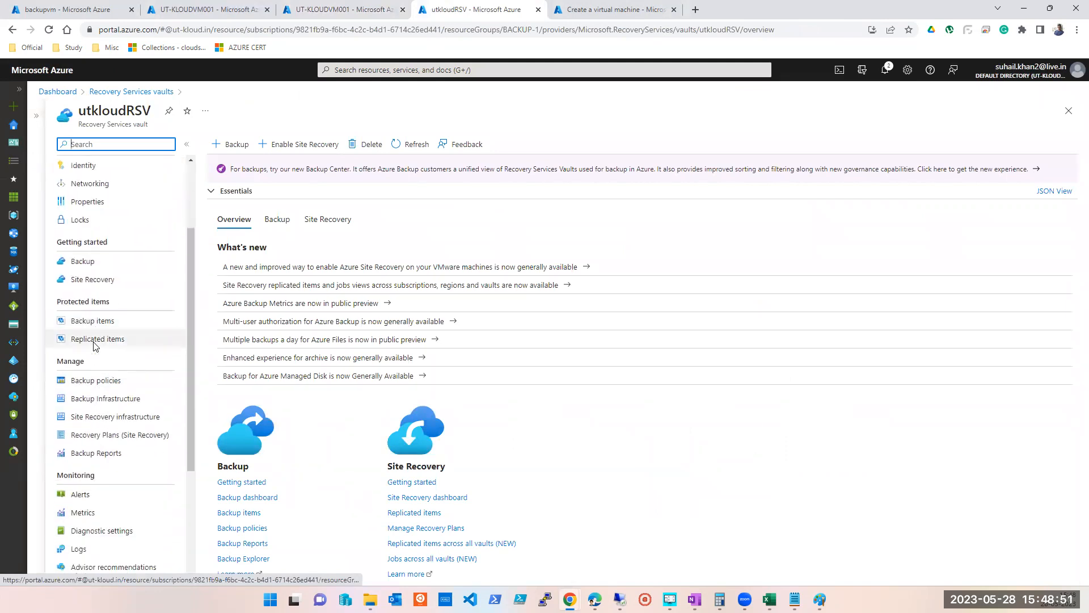
click(273, 223)
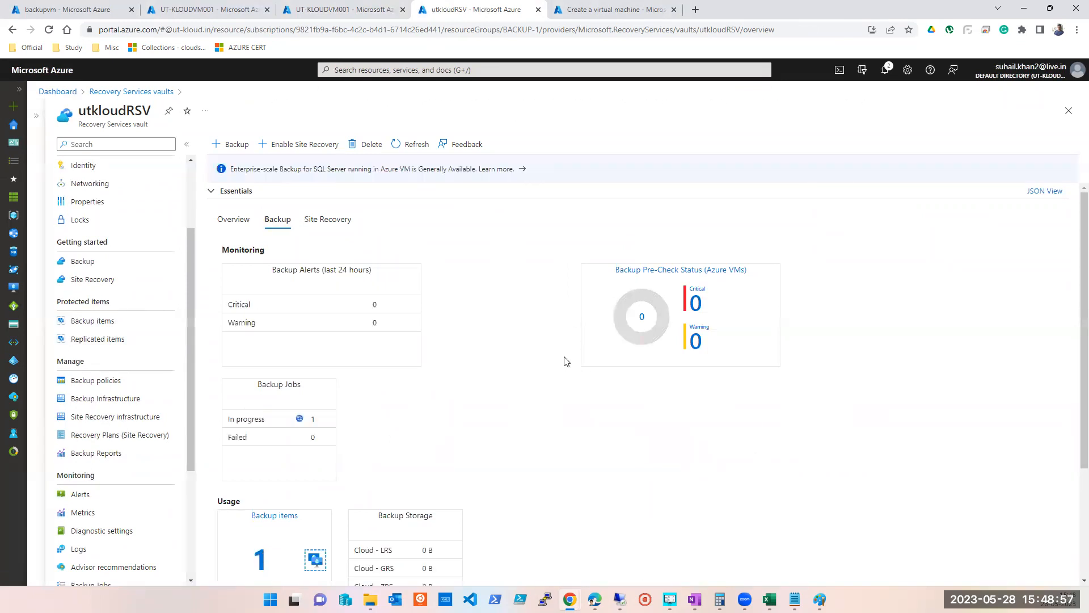
scroll(564, 361, down, 3)
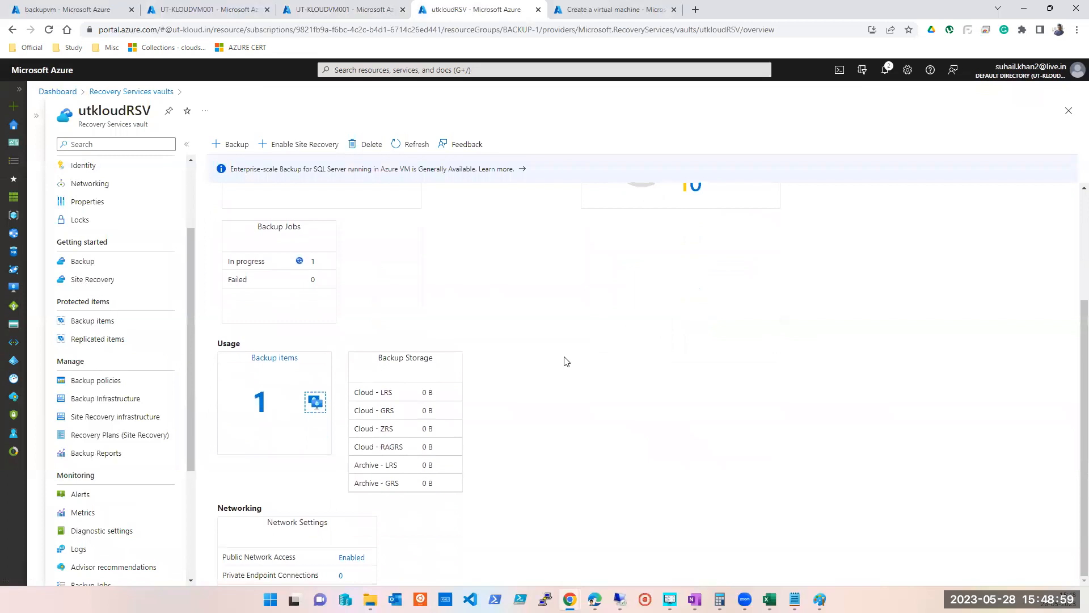
scroll(564, 362, up, 3)
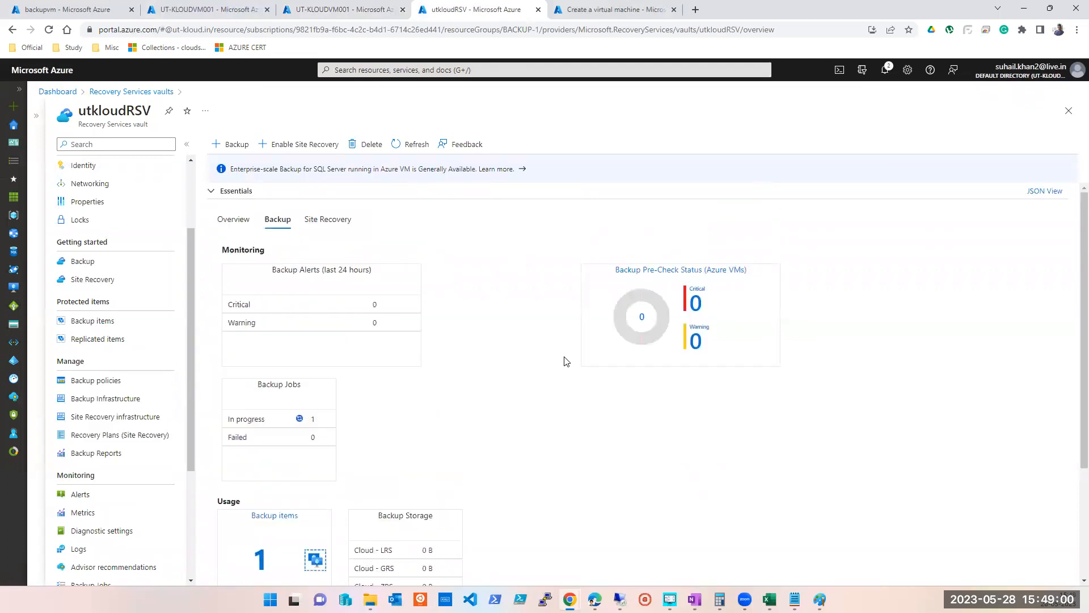
click(422, 151)
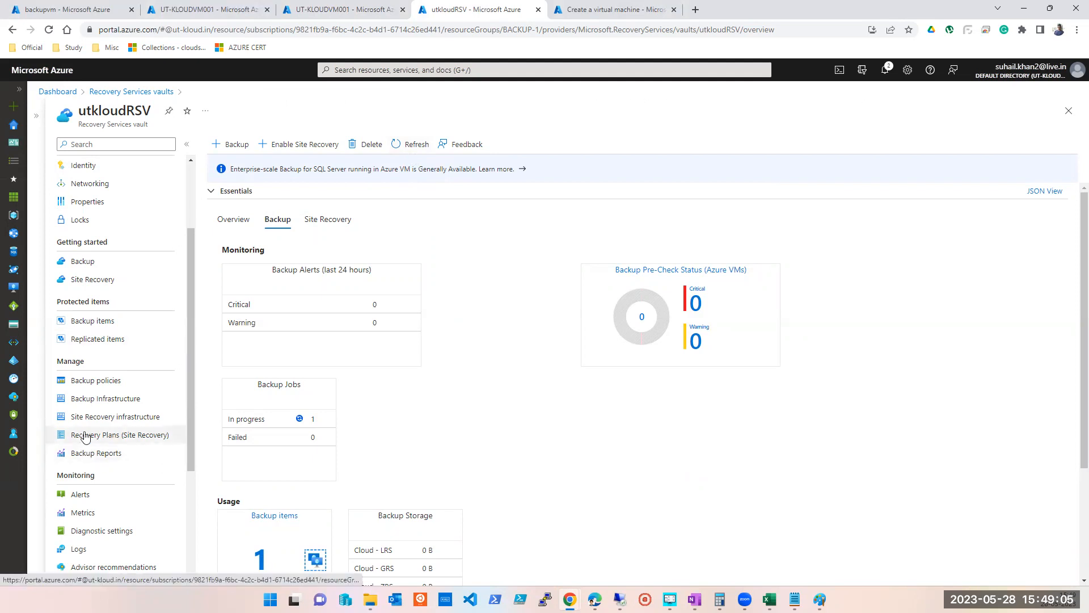
scroll(109, 405, down, 3)
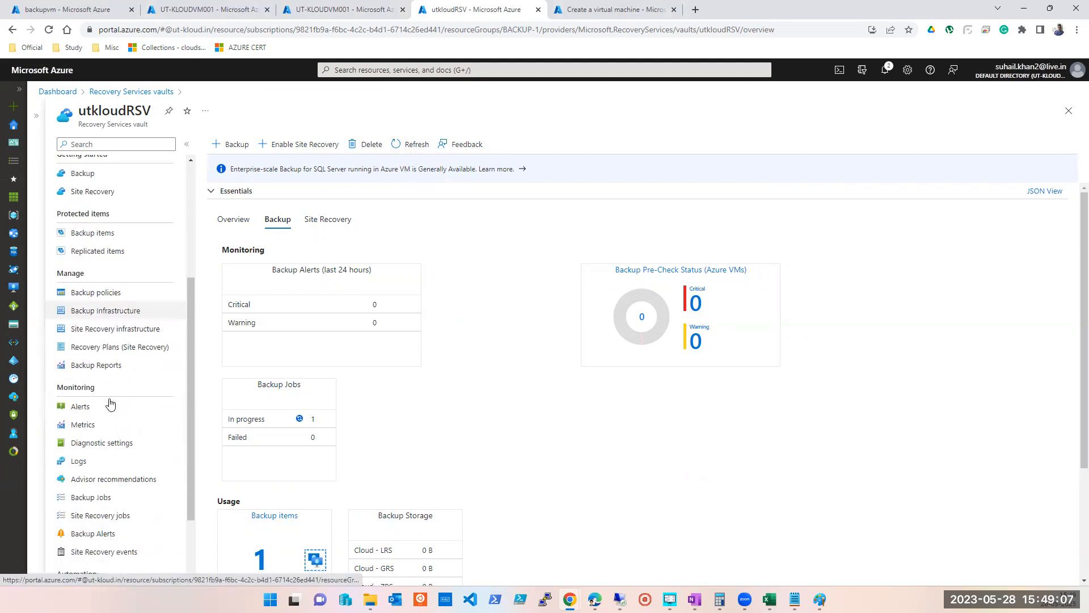
scroll(110, 406, up, 5)
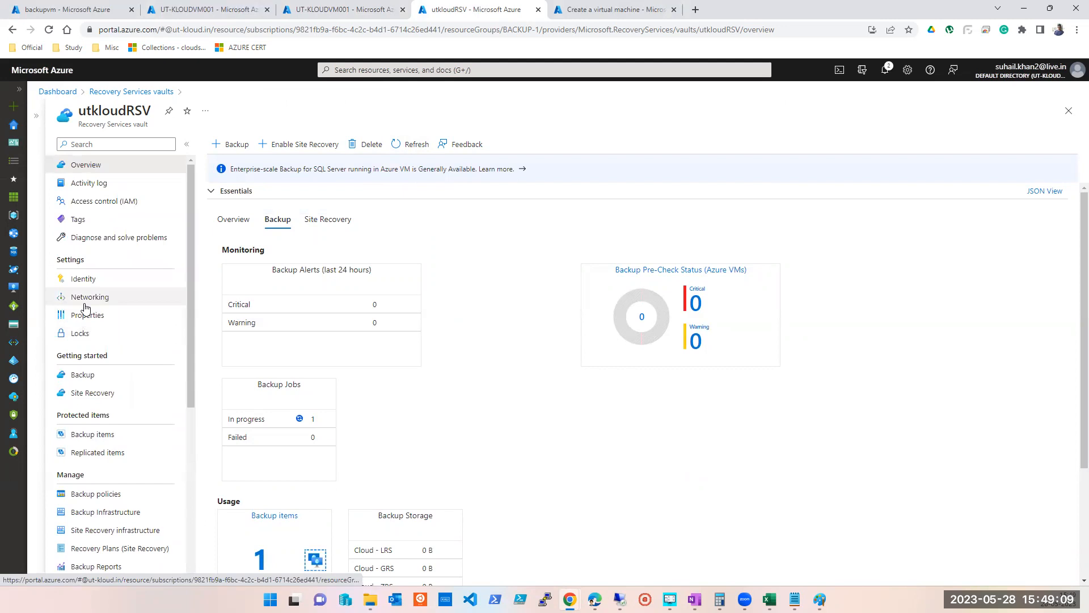
scroll(94, 404, down, 1)
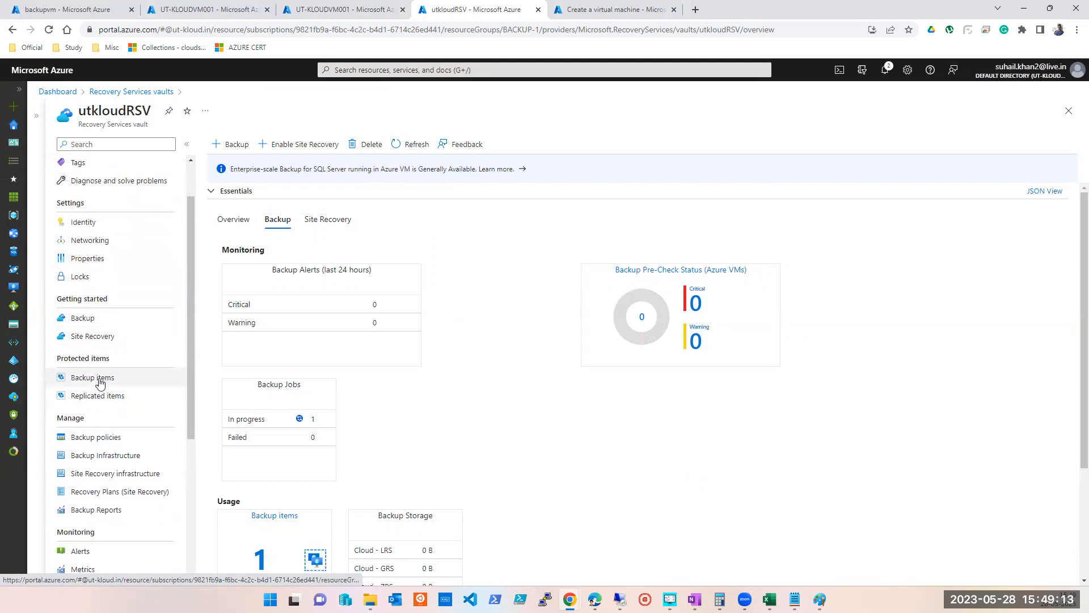
scroll(100, 383, down, 1)
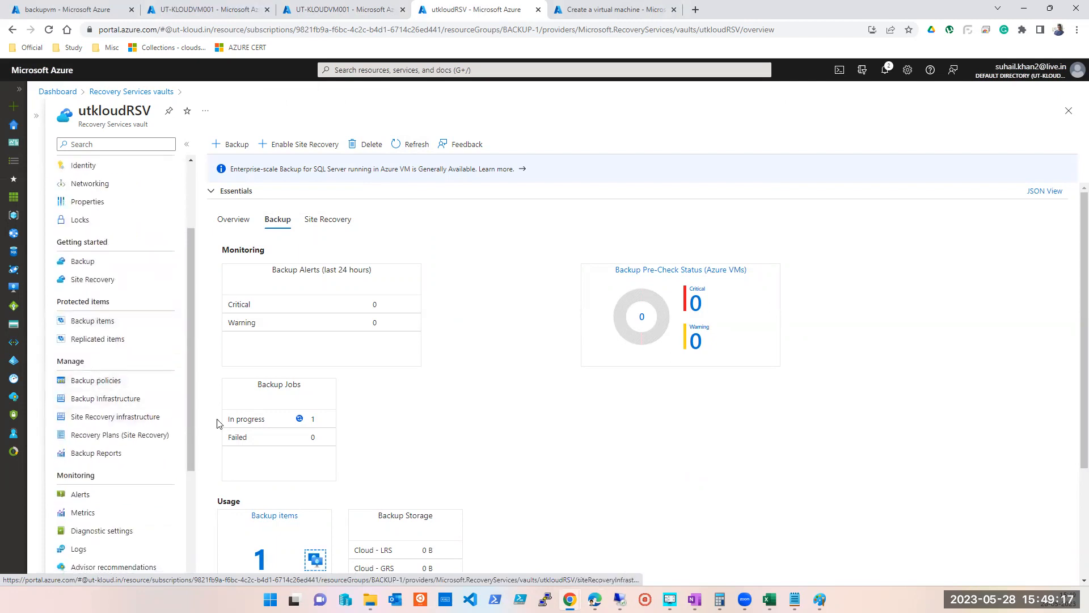
Open the vault's in-progress backup jobs and refresh the list to check the ut-kloudvm001 restore job
click(247, 420)
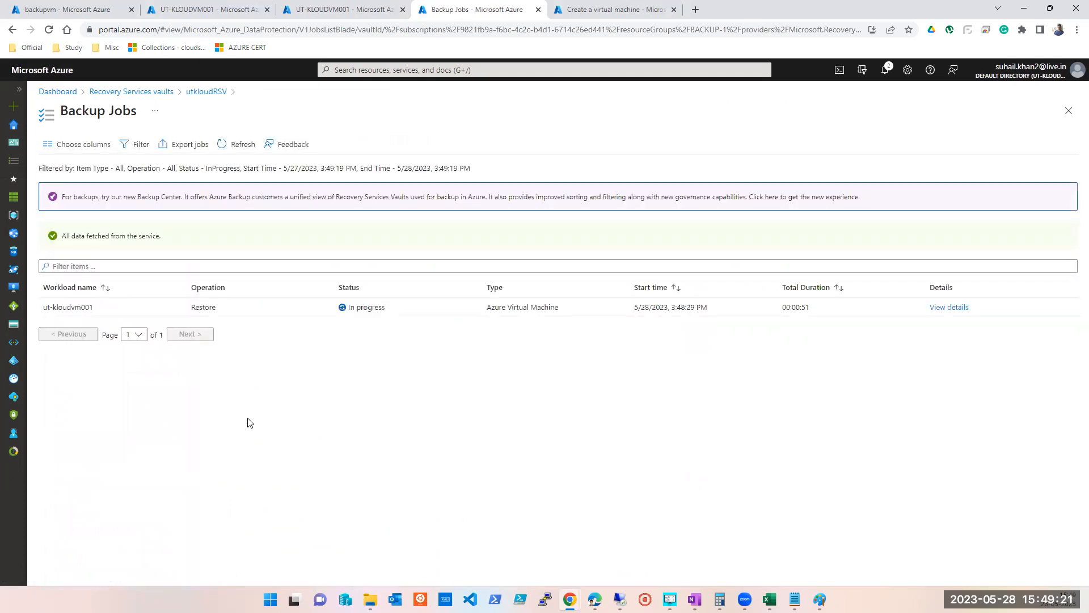
double_click(208, 308)
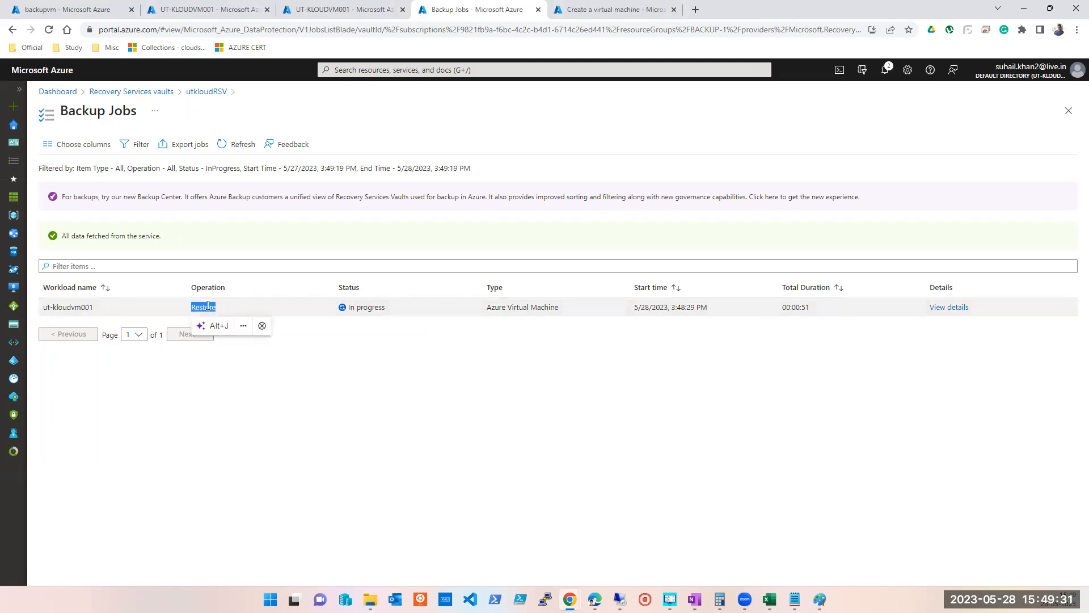
click(464, 440)
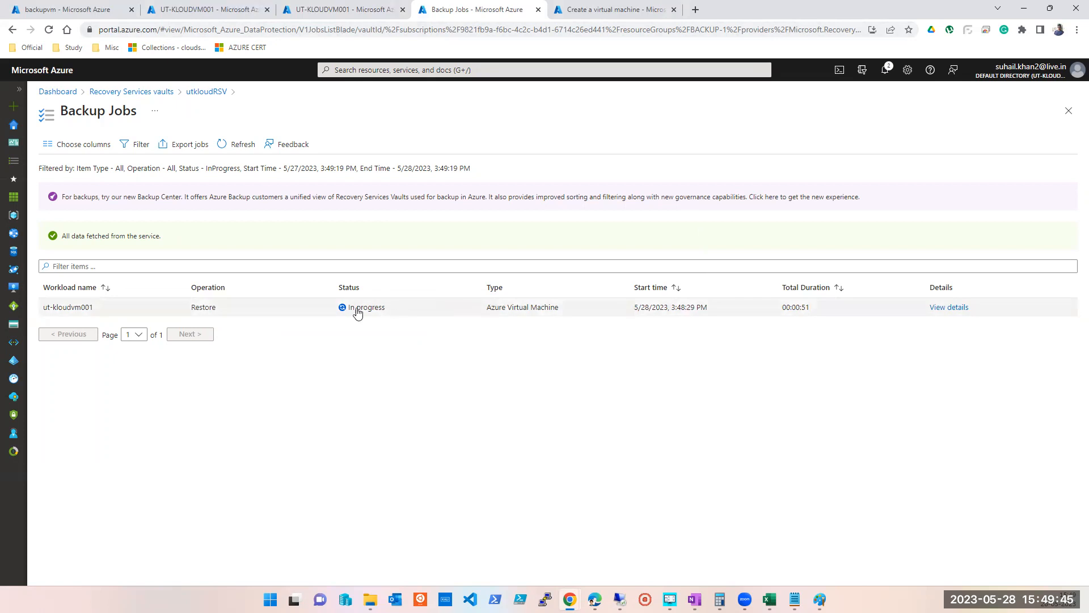
click(242, 146)
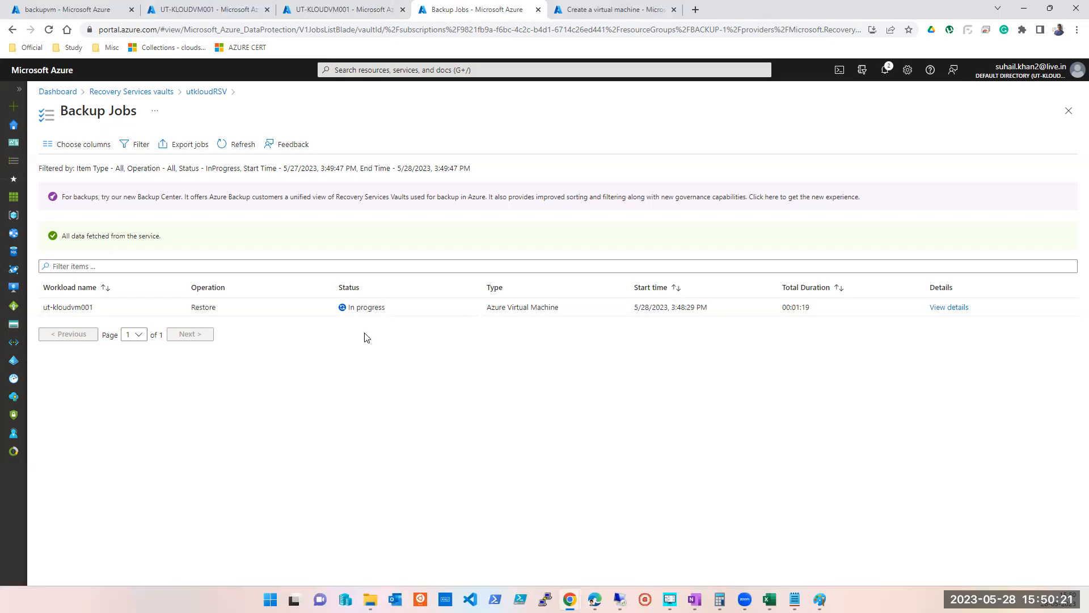
Switch to the remote desktop session and create a rich text document named Test2 on New Volume (F:)
key(alt+Tab)
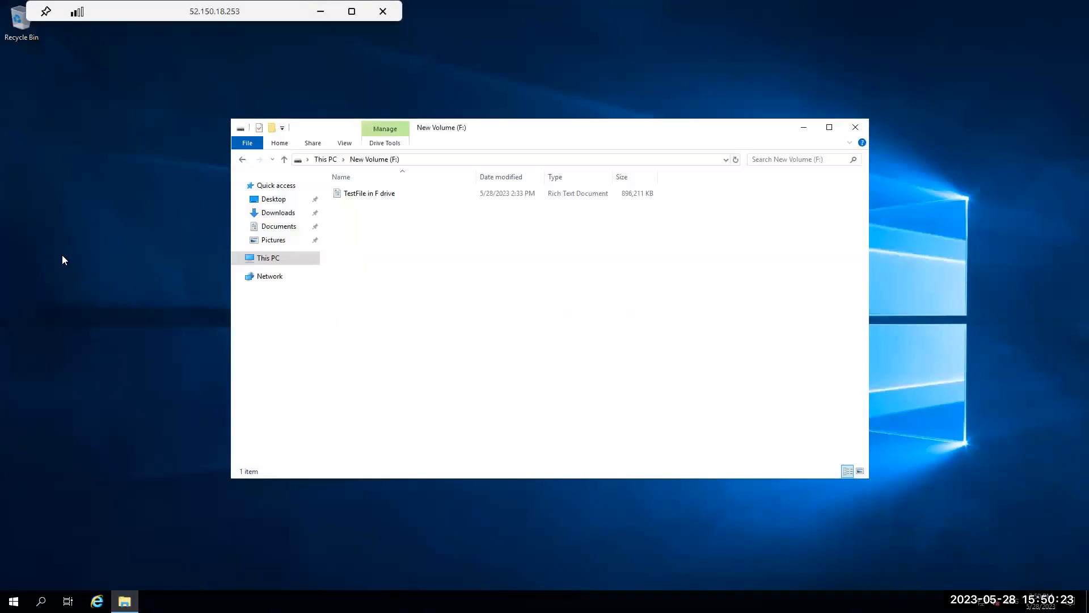
right_click(63, 254)
click(384, 265)
right_click(383, 264)
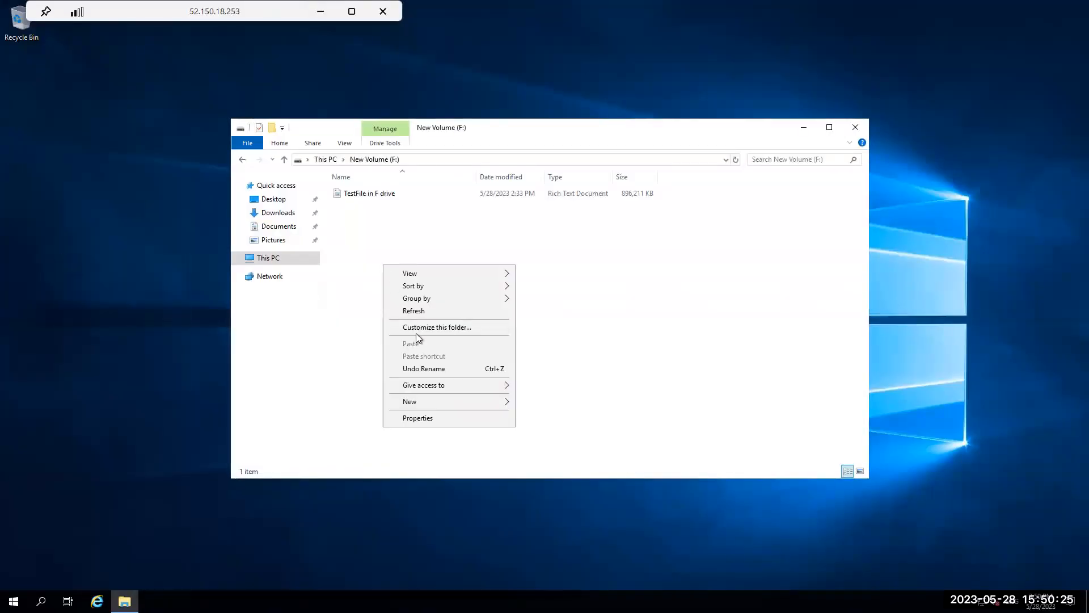
mouse_move(487, 404)
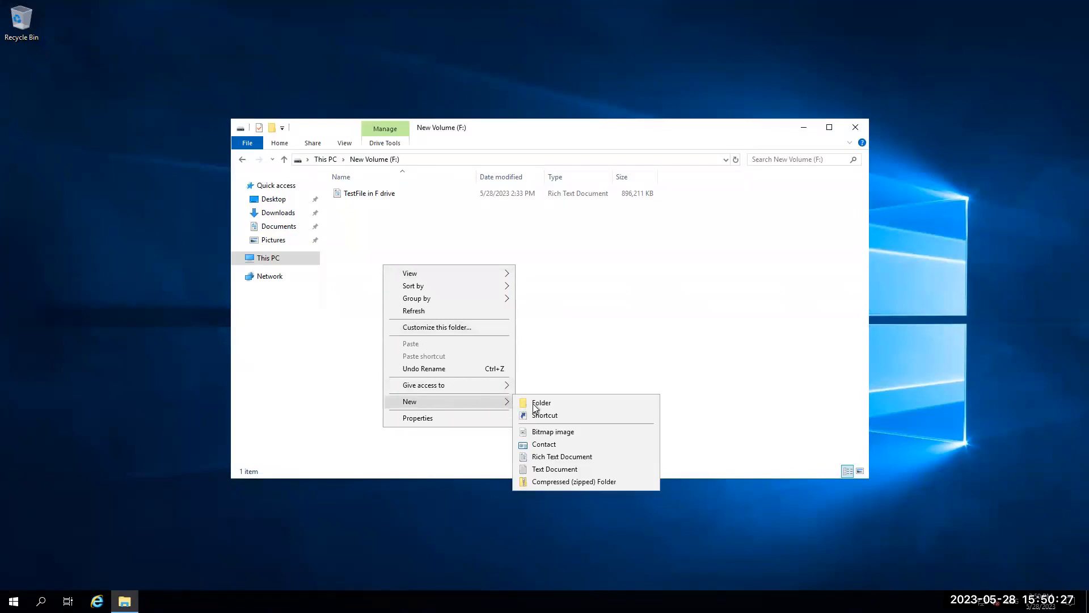
click(555, 457)
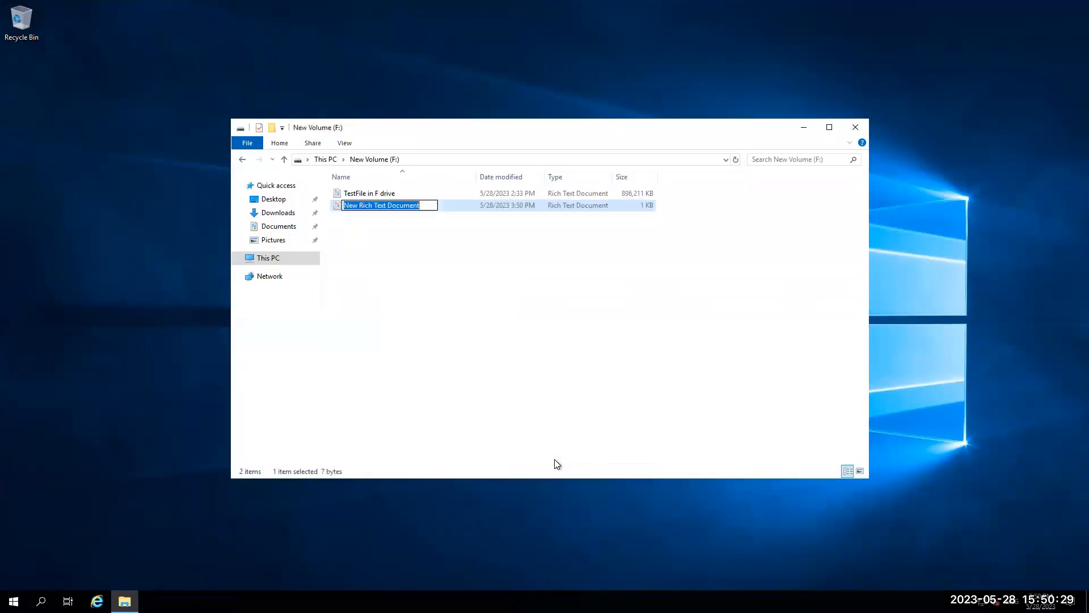
text(Test2)
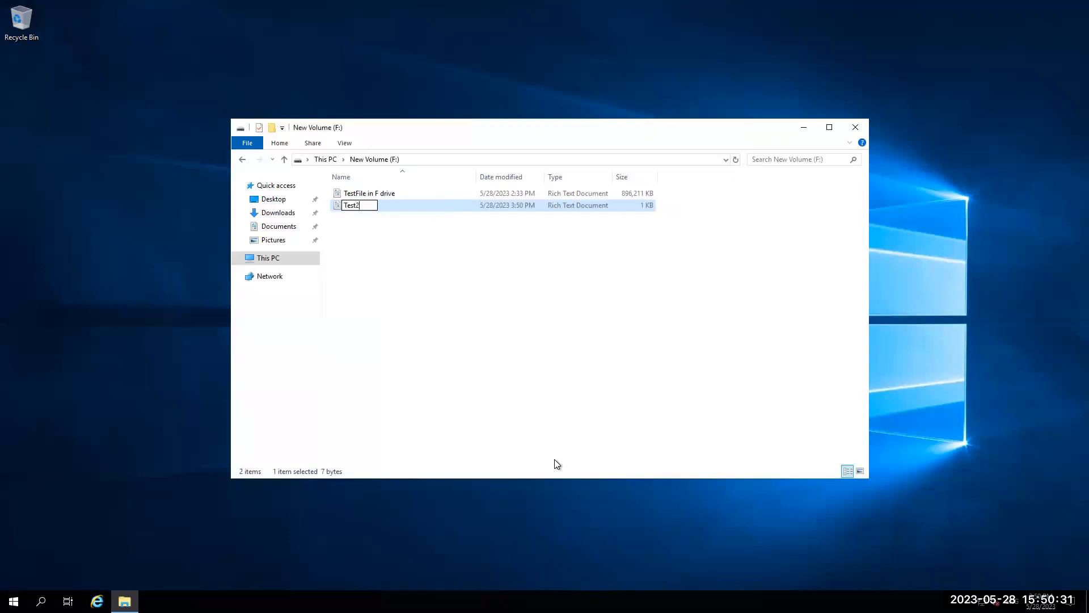
click(366, 240)
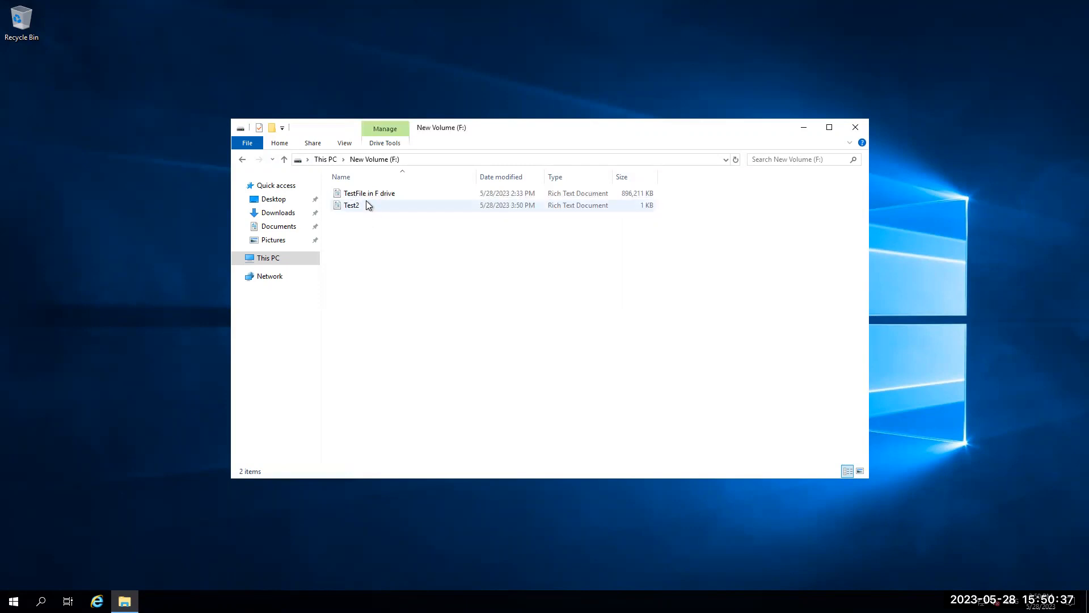
mouse_move(366, 204)
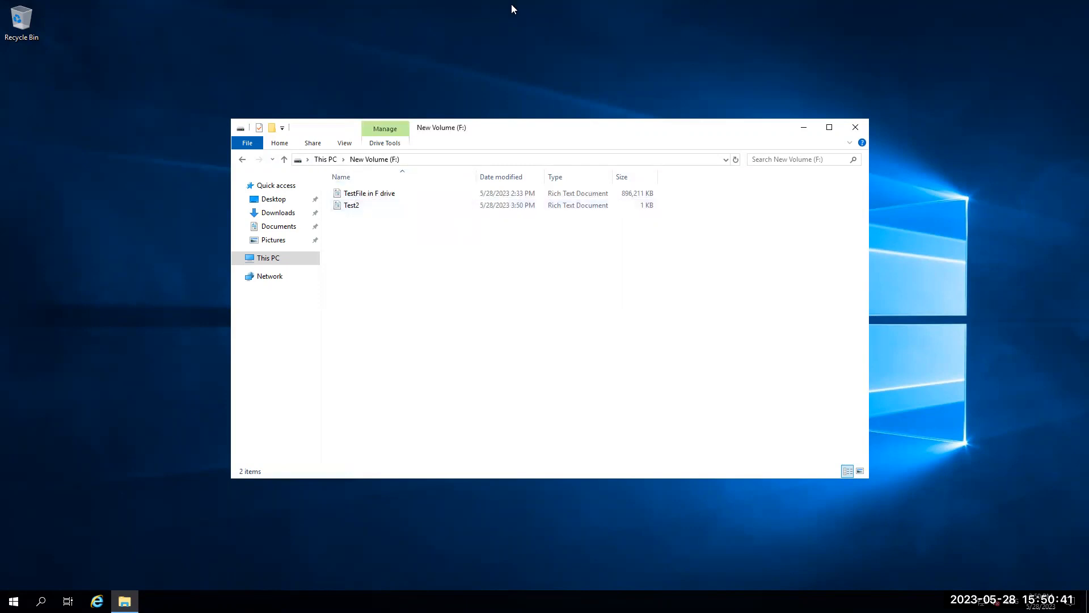
Switch back to the Azure portal in Chrome and refresh the backup jobs list to recheck the restore job
mouse_move(541, 1)
click(321, 12)
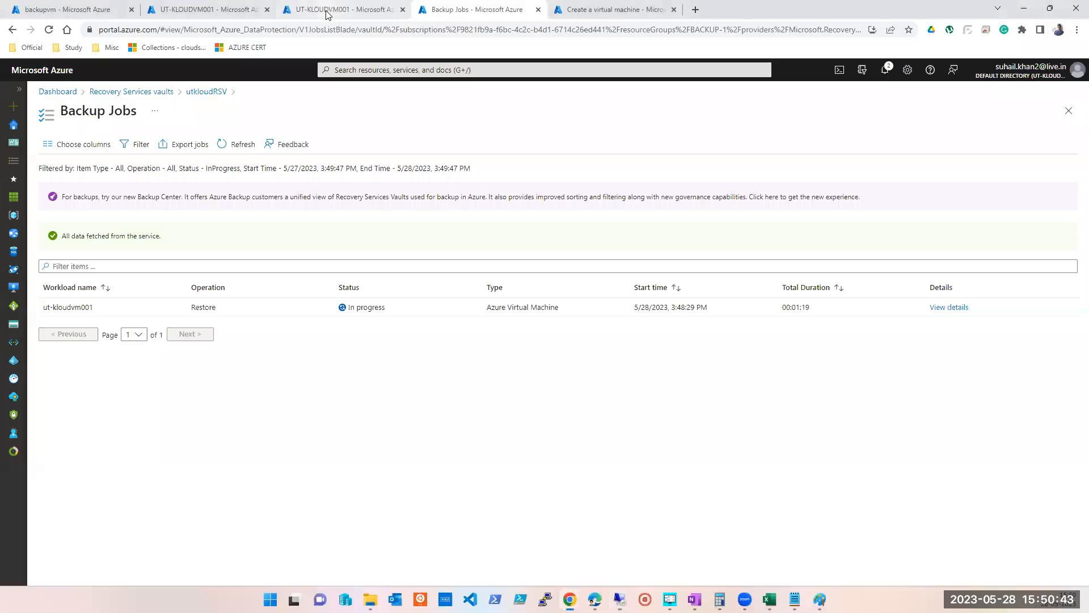
click(225, 145)
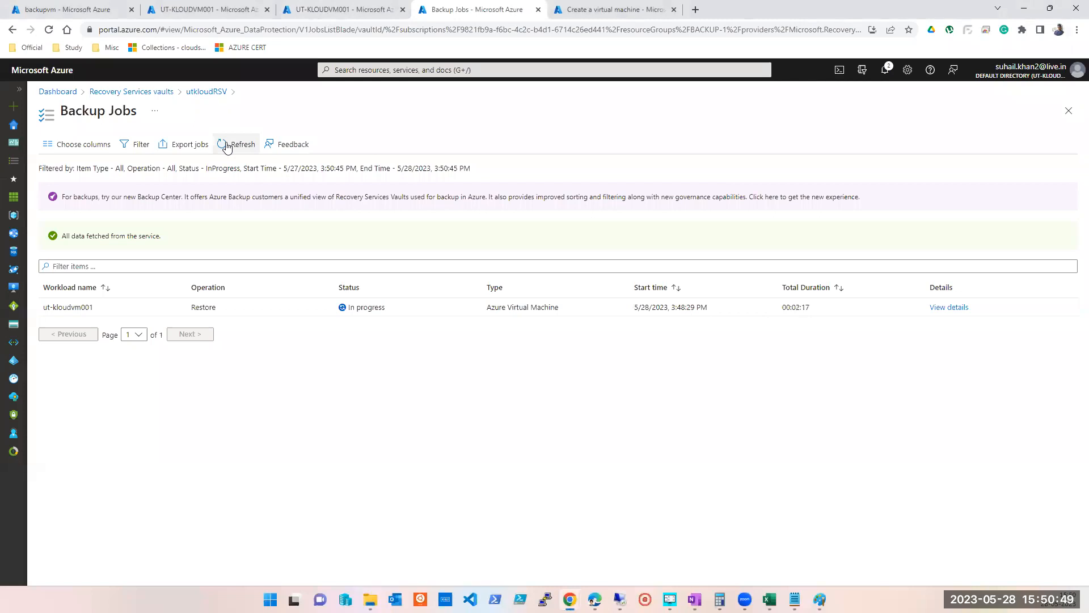
On UT-KLOUDVM001's Backup page, open and close the Restore VM form, and consult the OneNote notes on VM restore methods
click(350, 12)
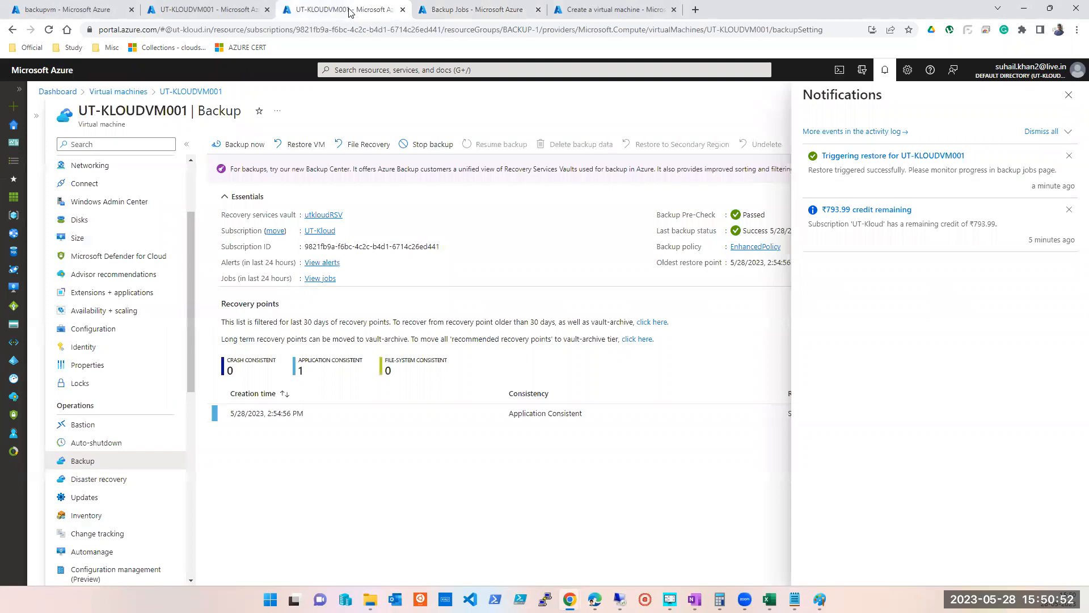
click(1069, 96)
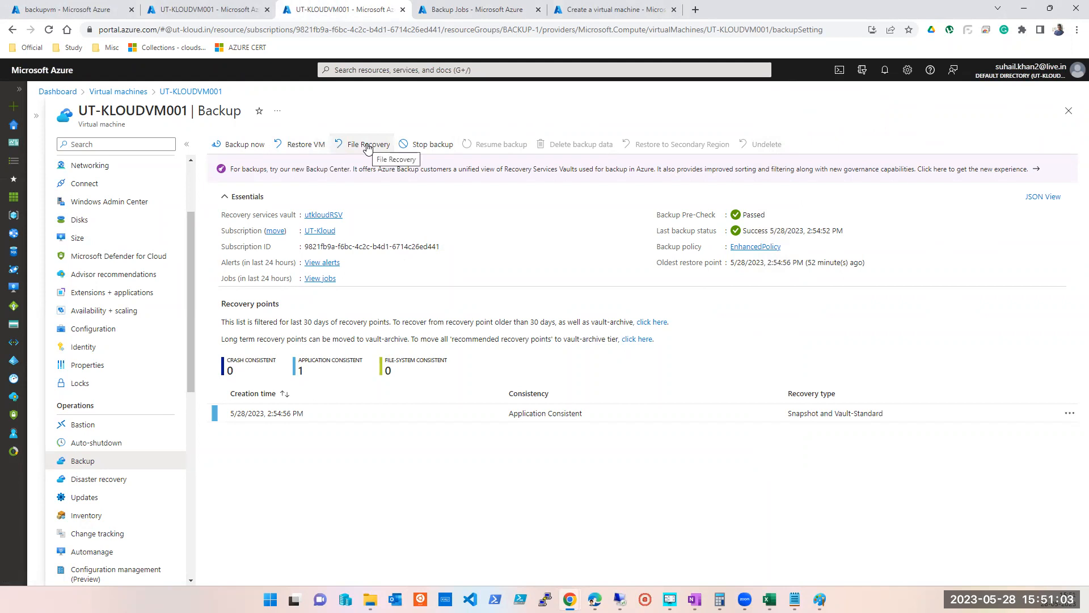
click(300, 146)
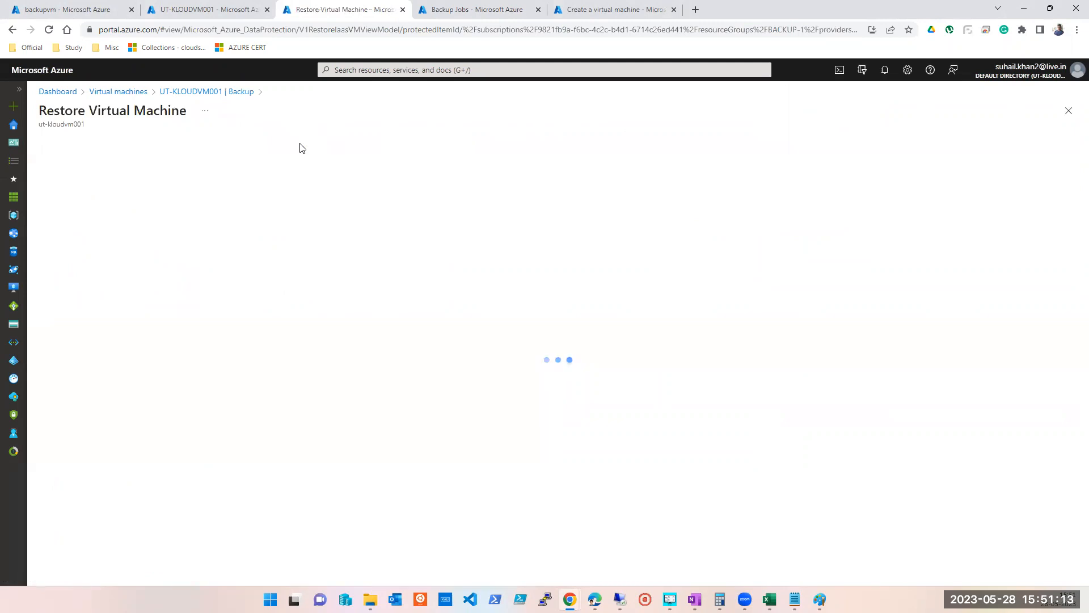
click(1068, 110)
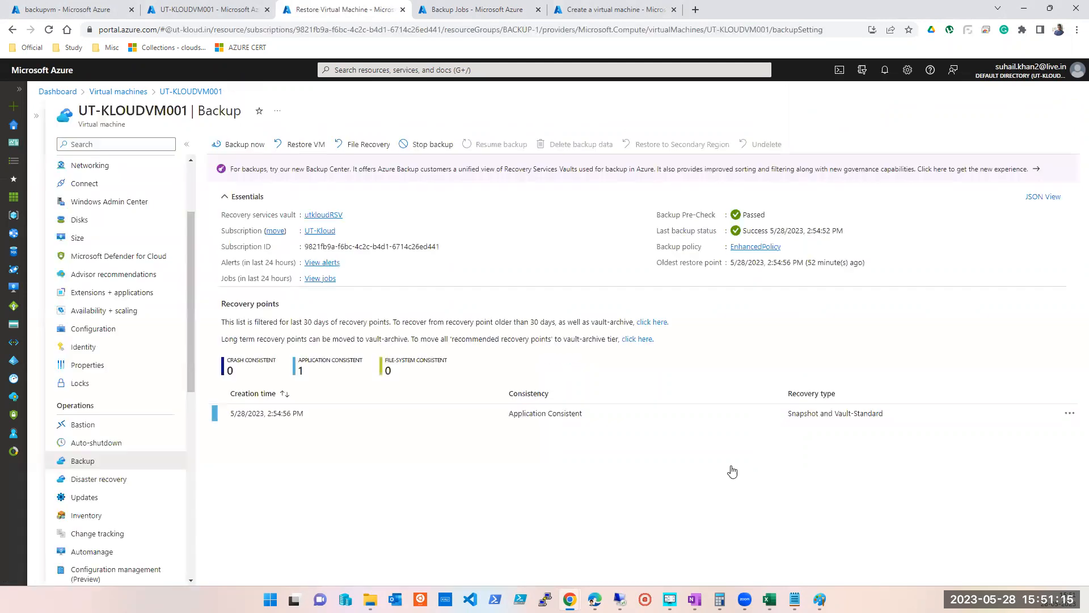
click(694, 599)
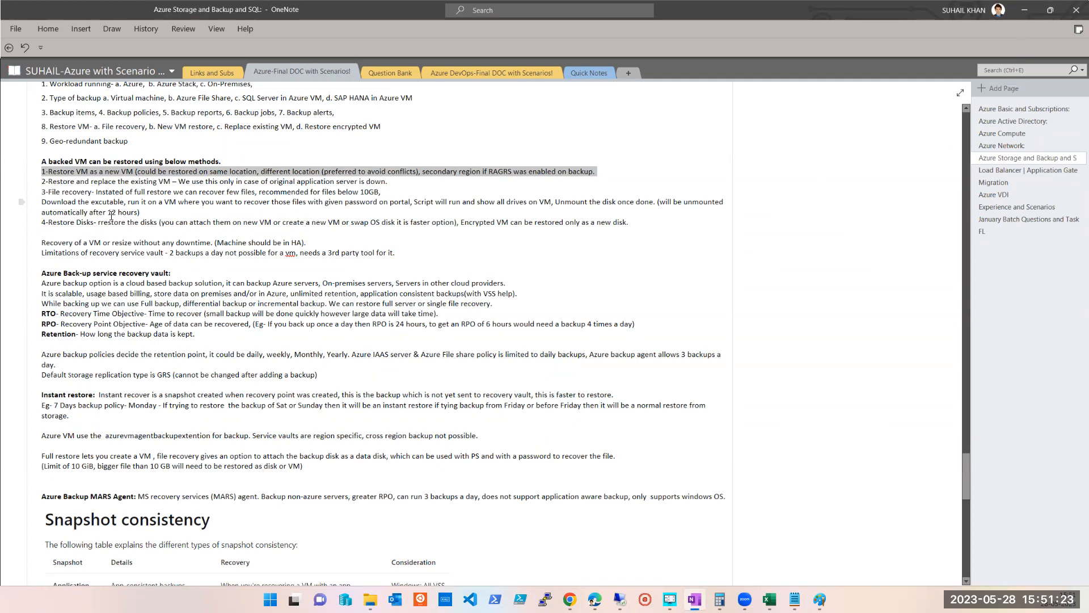
click(1023, 10)
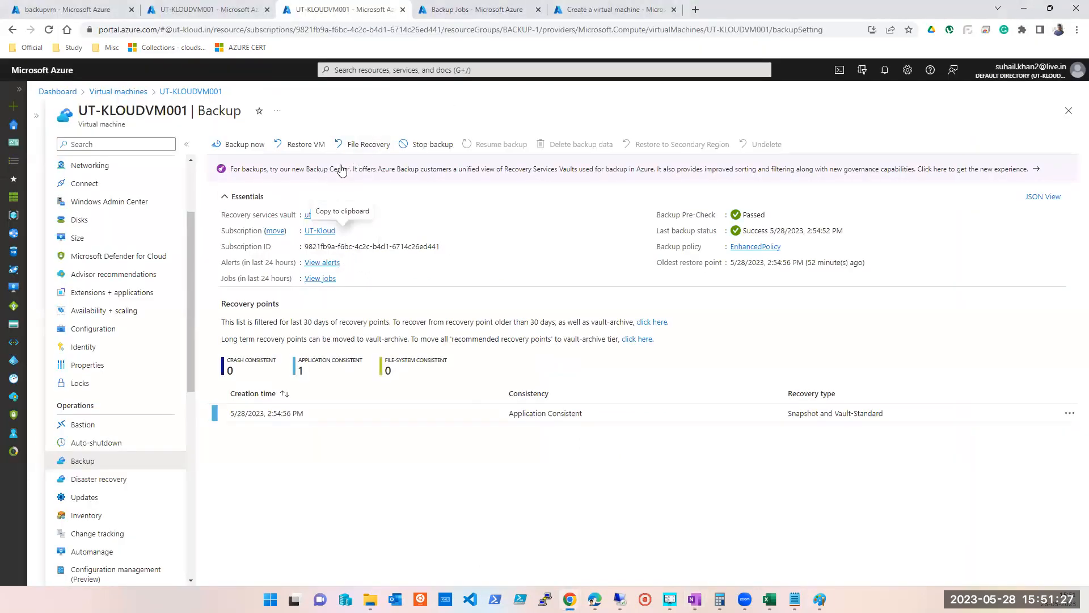
Start File Recovery for UT-KLOUDVM001 from the 5/28/2023, 2:54:56 PM restore point and generate the recovery script executable
click(375, 148)
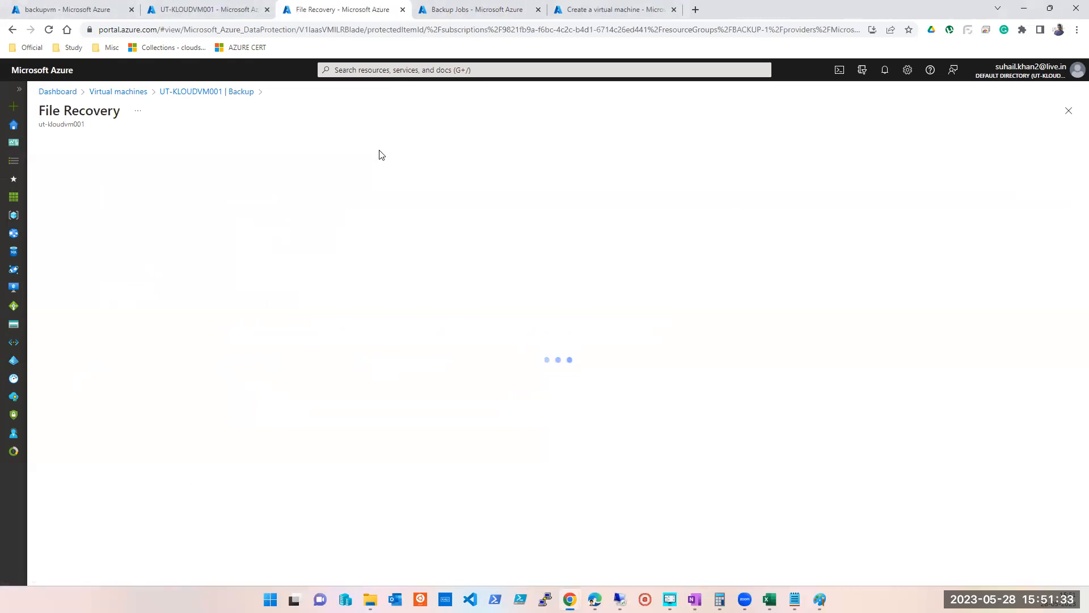
click(189, 179)
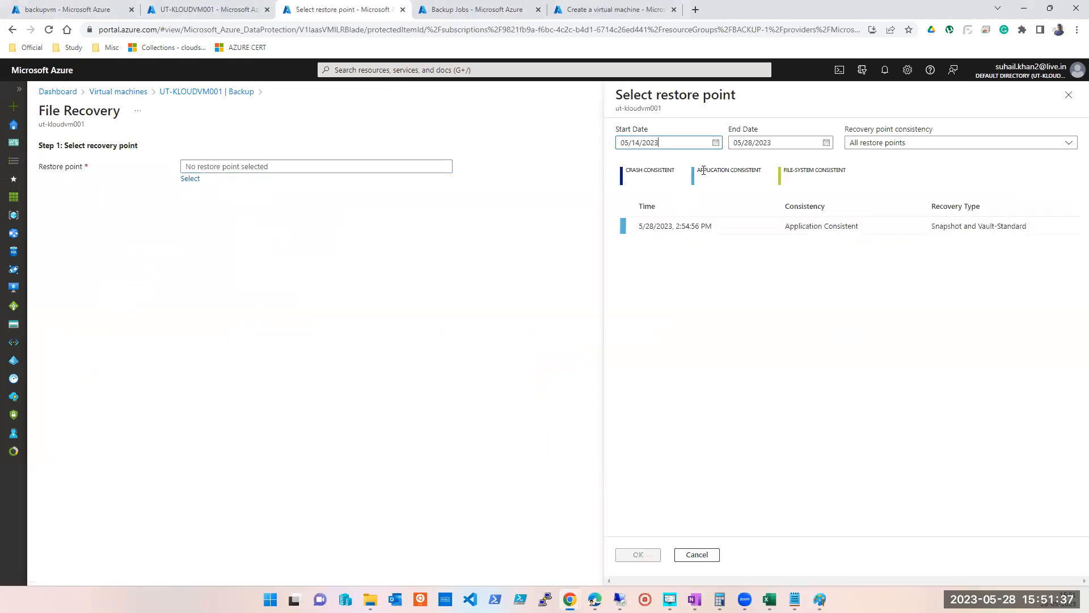
click(730, 227)
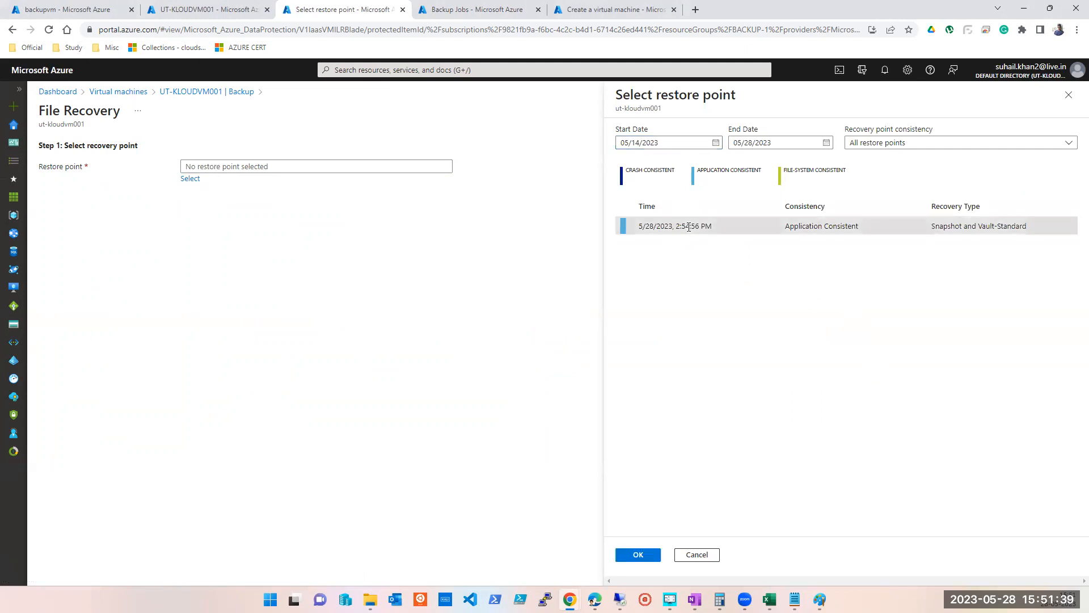
click(645, 557)
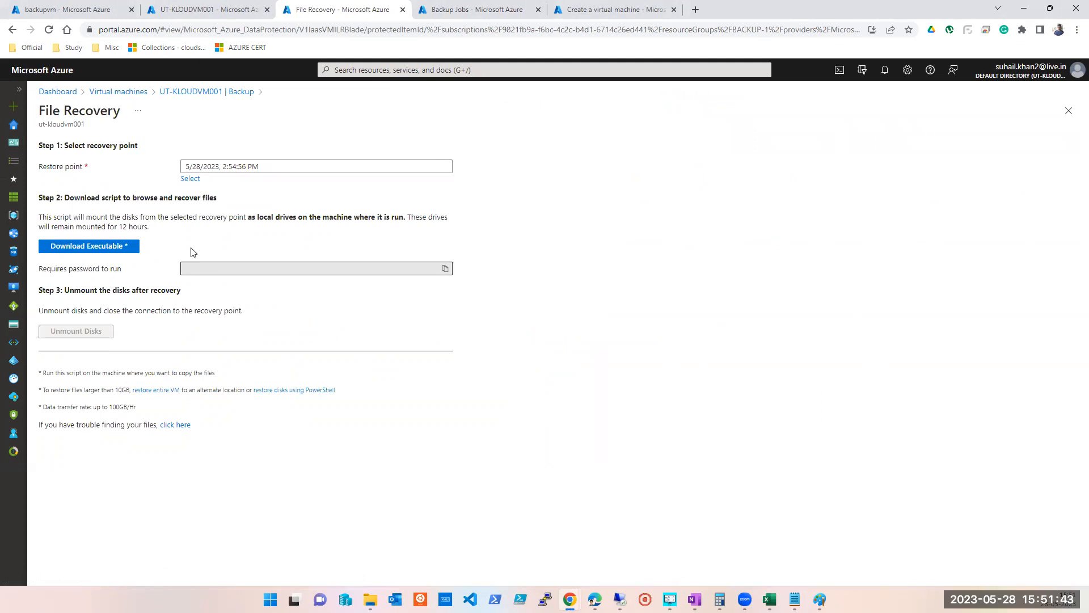
click(112, 247)
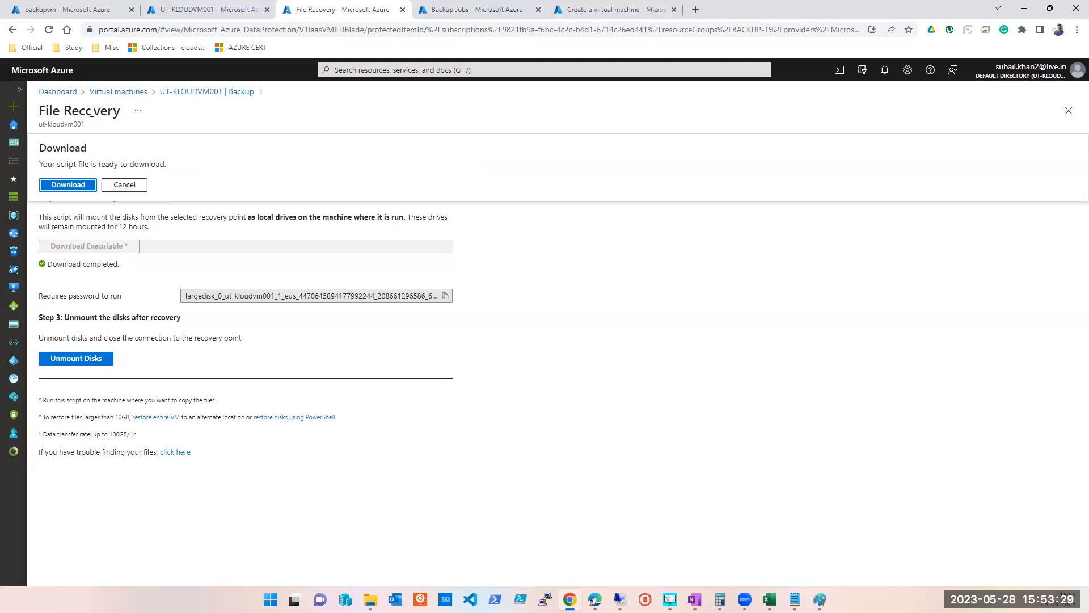
Download the recovery script IaaSVMILRExeForWindows.exe to the Desktop and show it in its folder from Chrome's downloads list
click(74, 186)
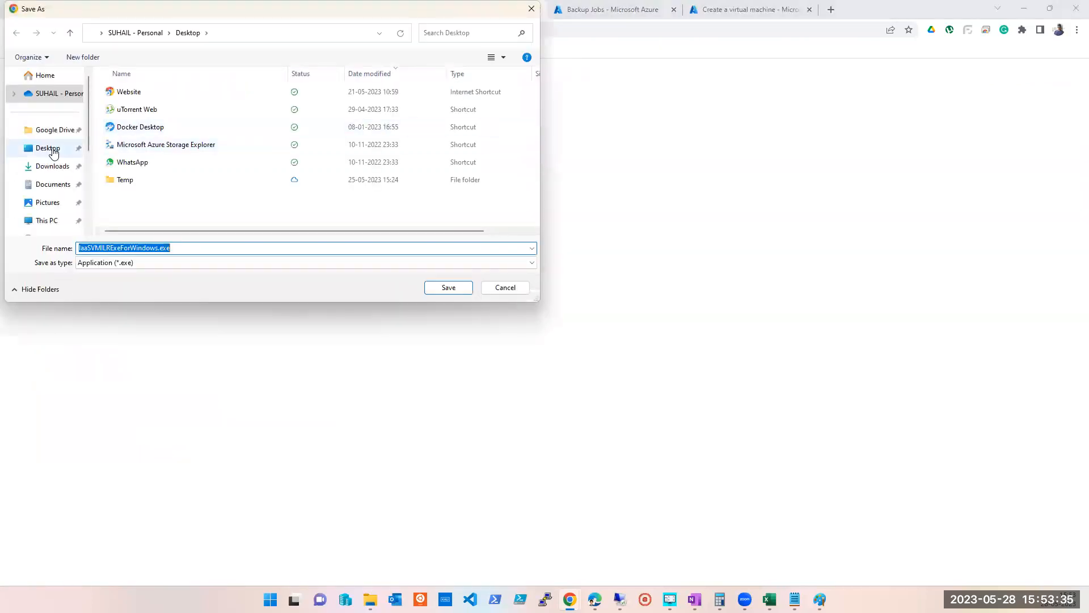
click(50, 148)
click(444, 289)
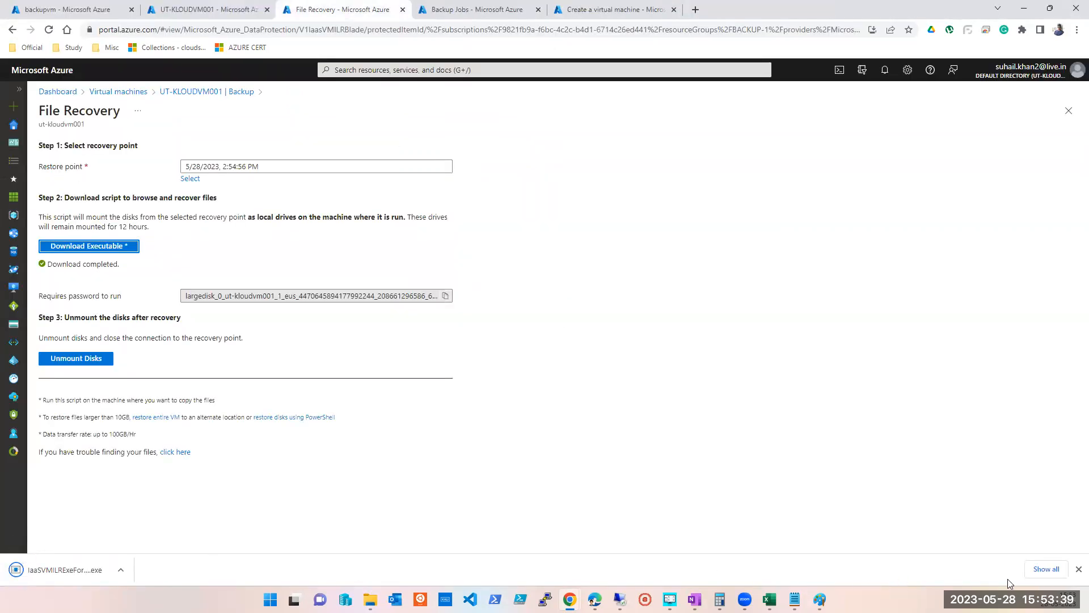
click(1032, 568)
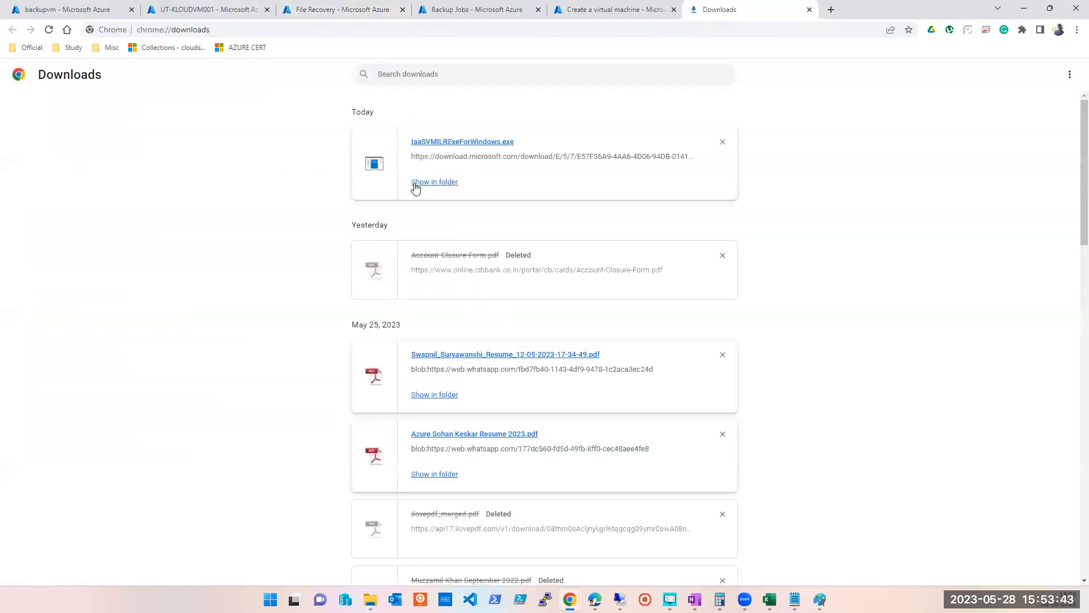
click(415, 182)
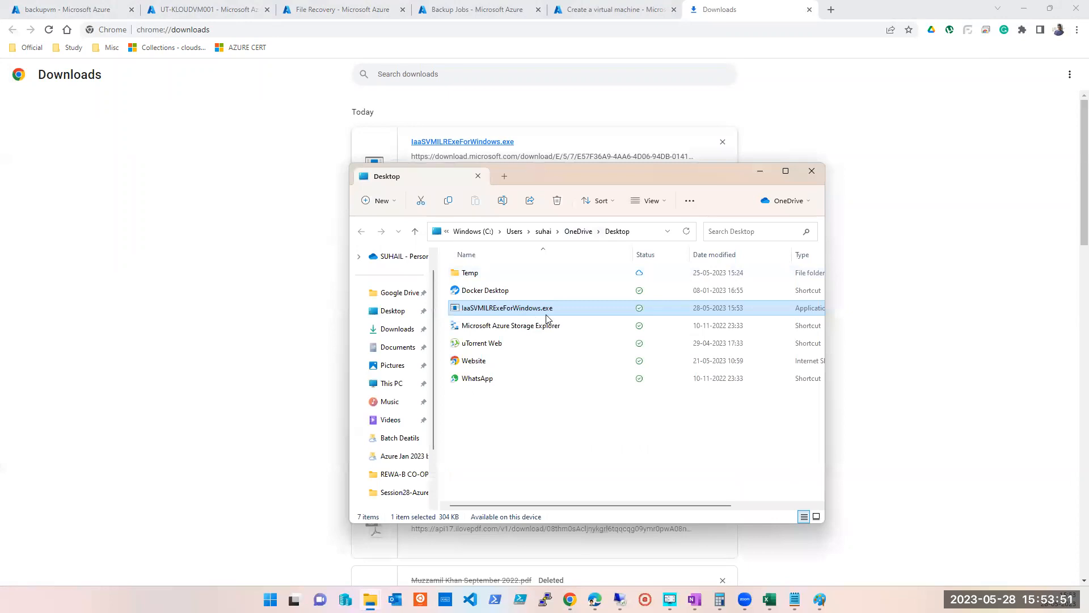
Return to the File Recovery page and bring the Desktop folder containing the recovery executable in front of it
click(184, 9)
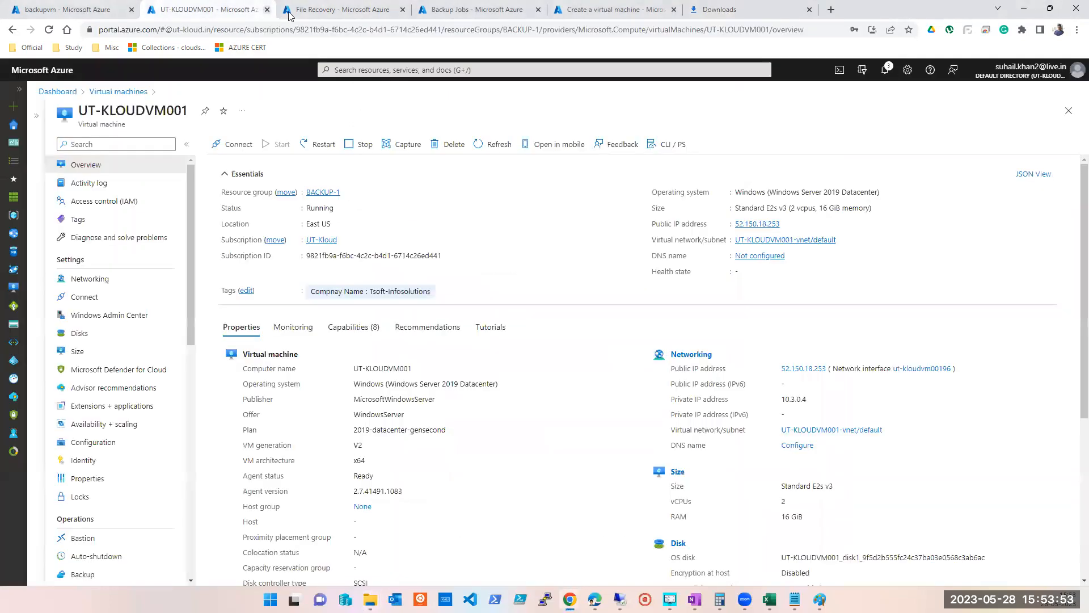
click(295, 12)
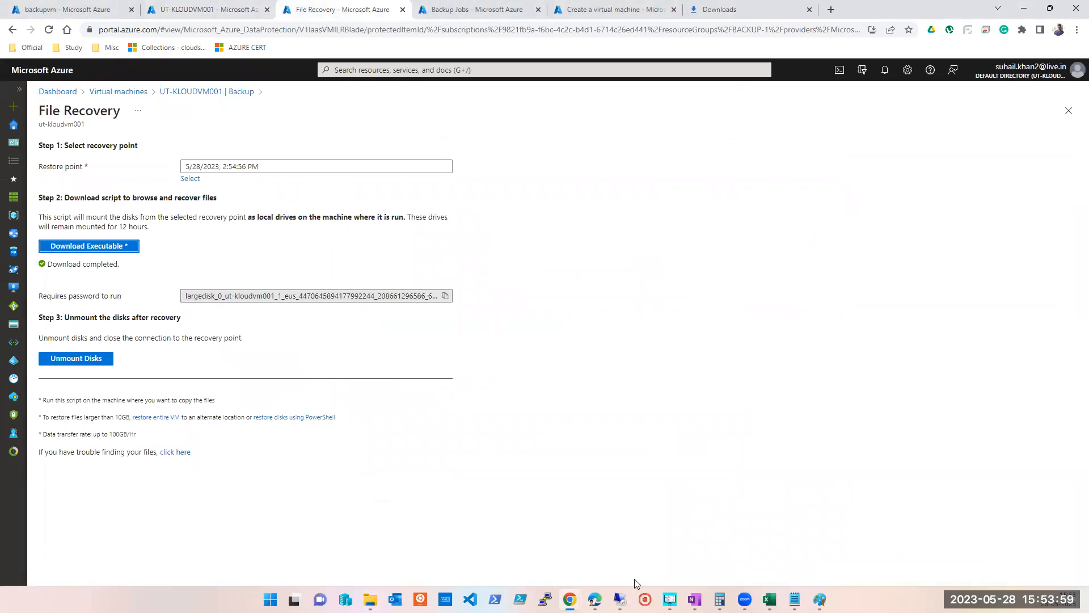
mouse_move(745, 600)
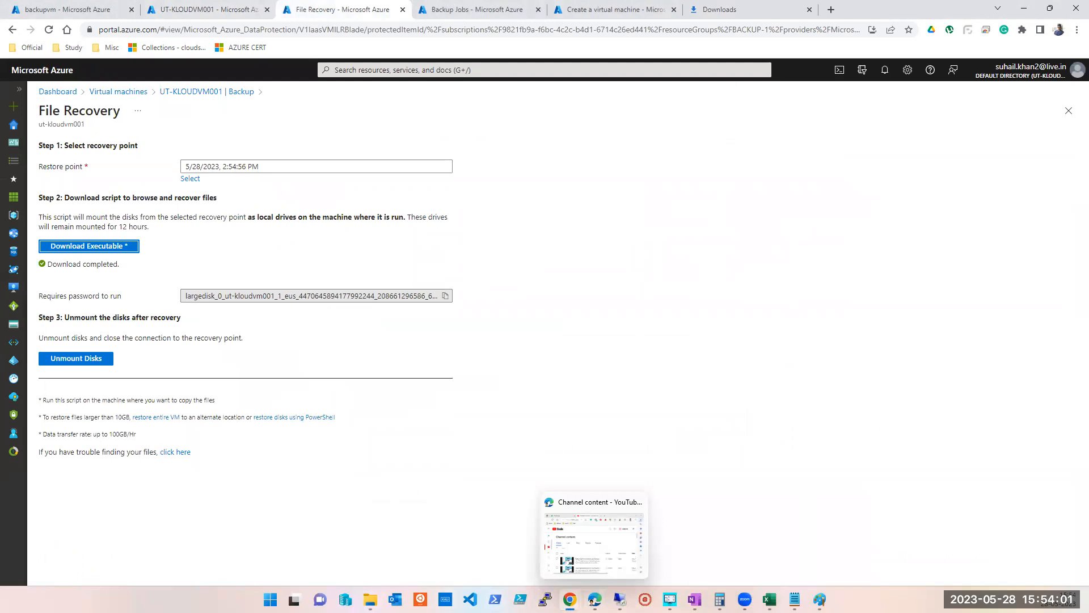
mouse_move(370, 599)
click(540, 549)
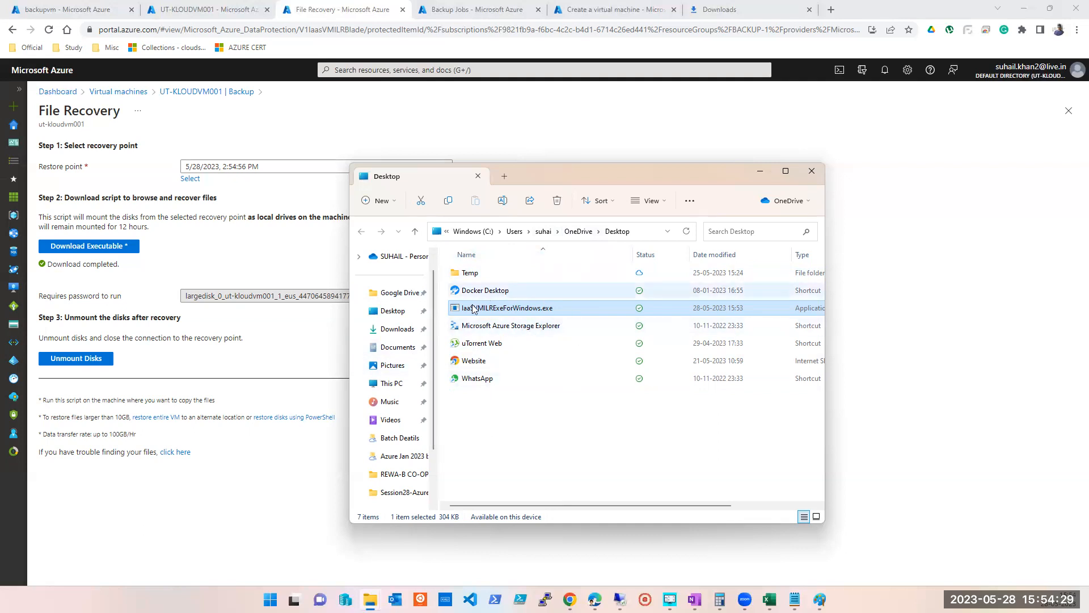
click(560, 443)
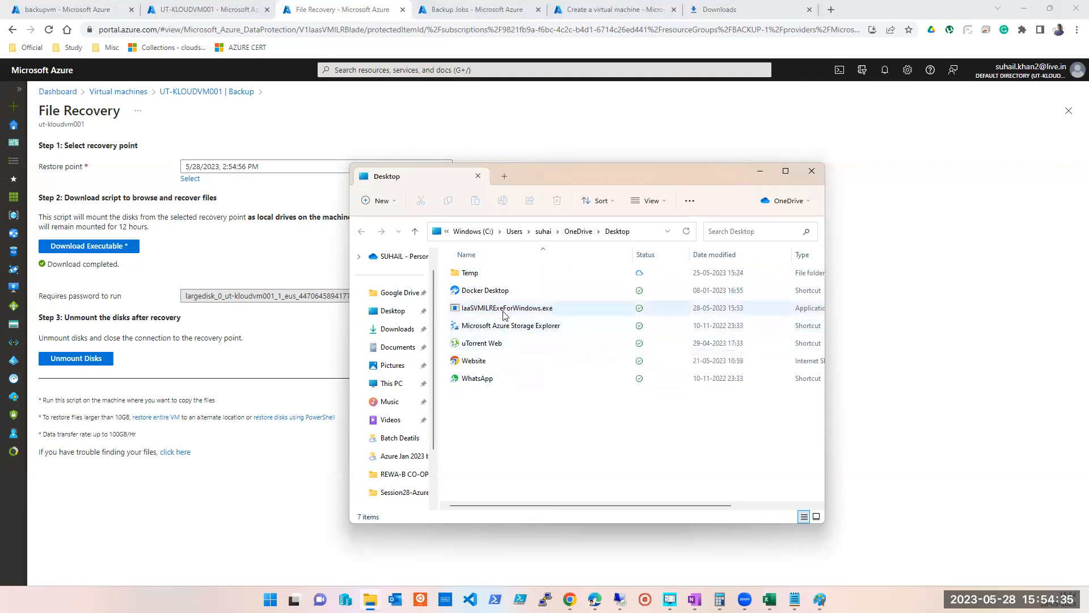
Copy the script password from the File Recovery page and launch IaaSVMILRExeForWindows.exe from the Desktop folder
key(alt+Tab)
click(446, 295)
key(alt+Tab)
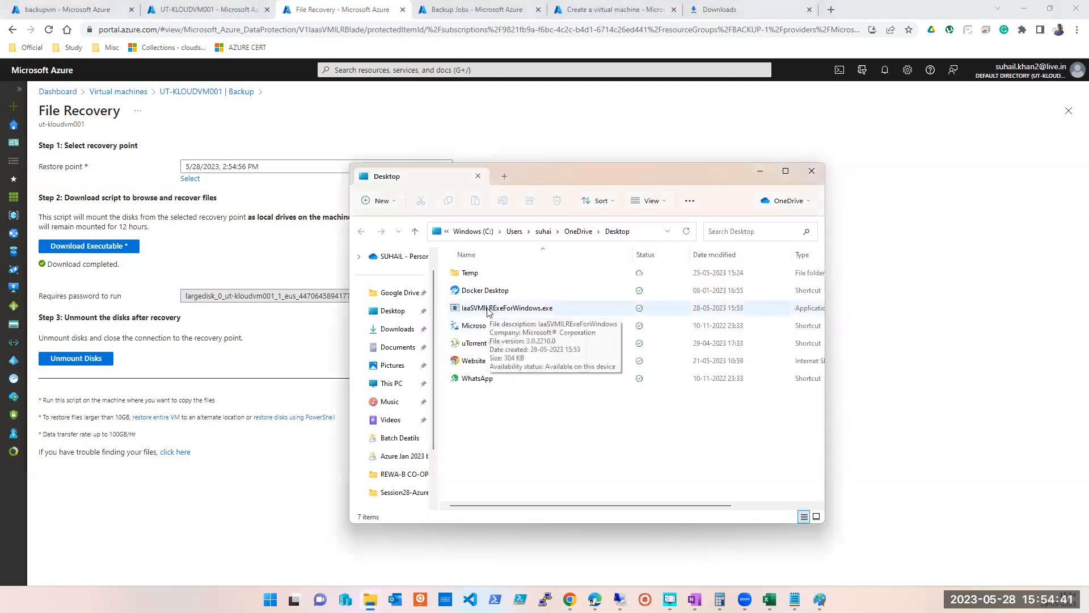
click(487, 311)
right_click(488, 312)
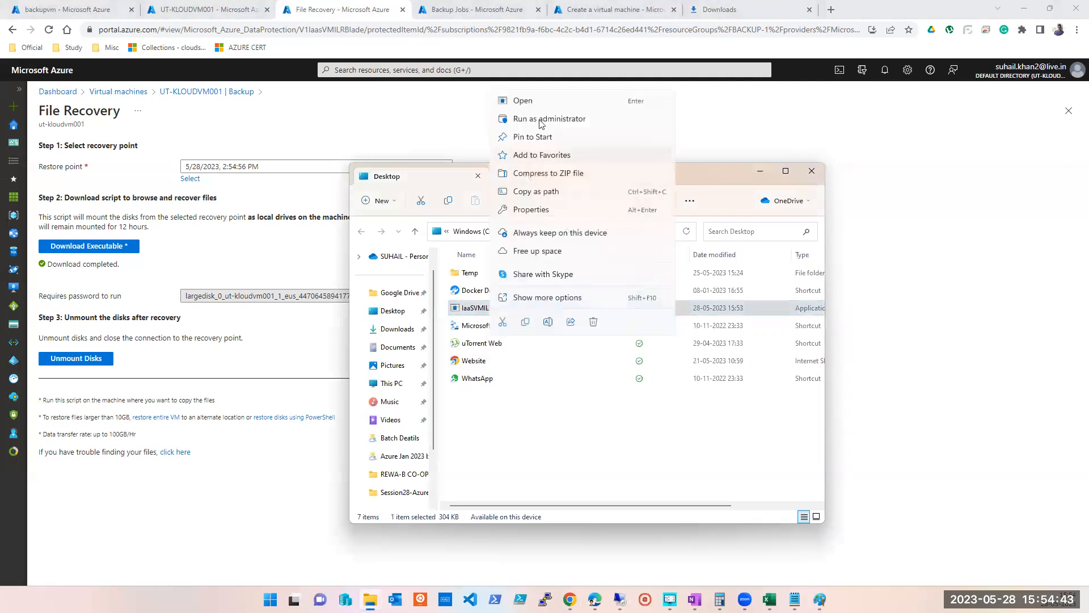
click(549, 102)
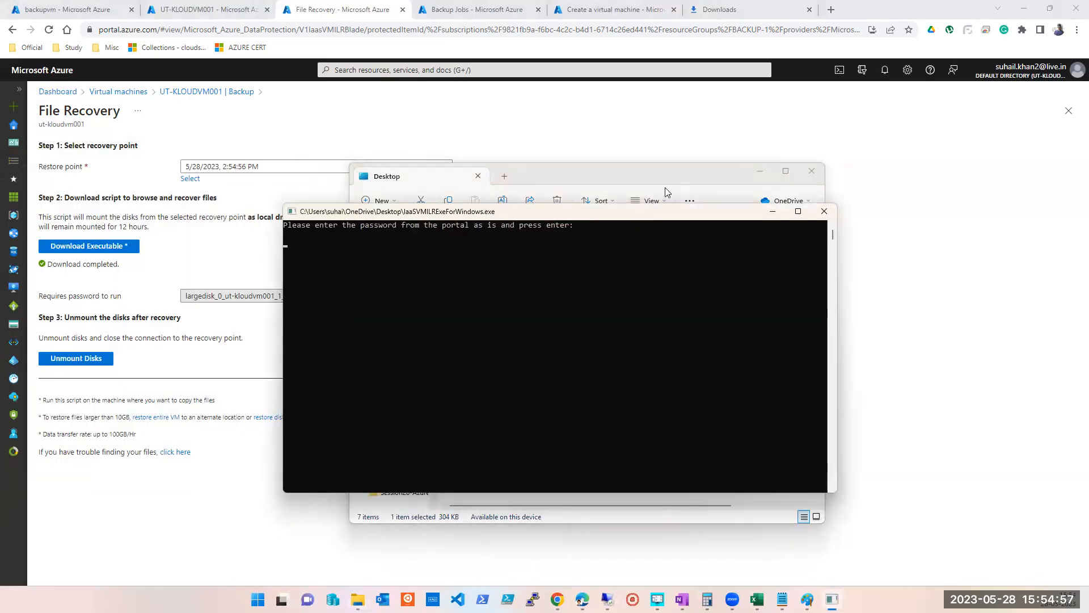
Move the script console clear of the portal's password field, minimize the Desktop folder window, and copy the script password again
drag(640, 215, 834, 293)
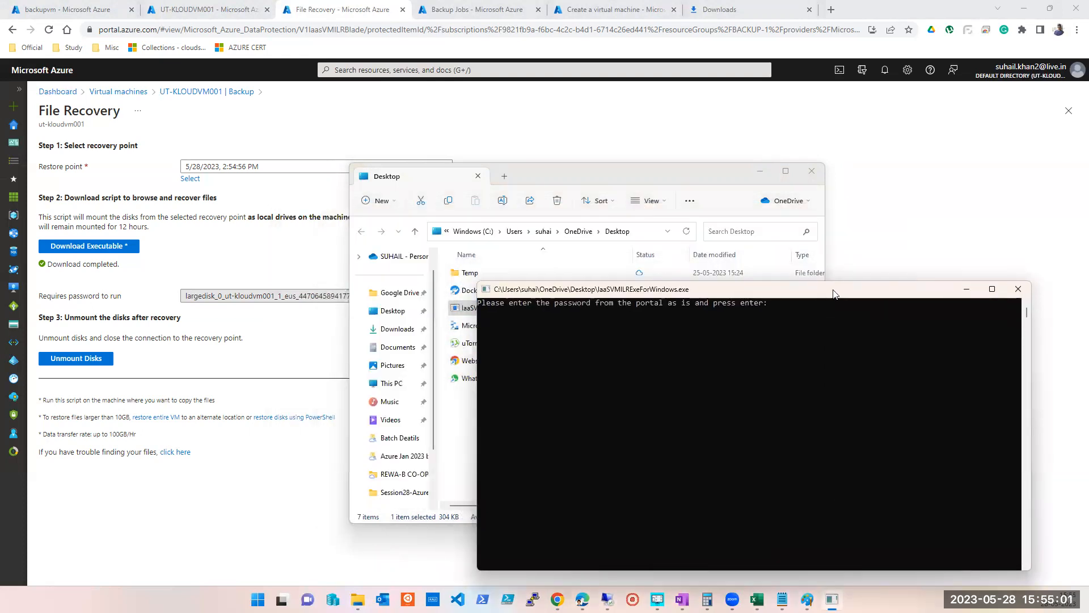
click(761, 171)
click(445, 296)
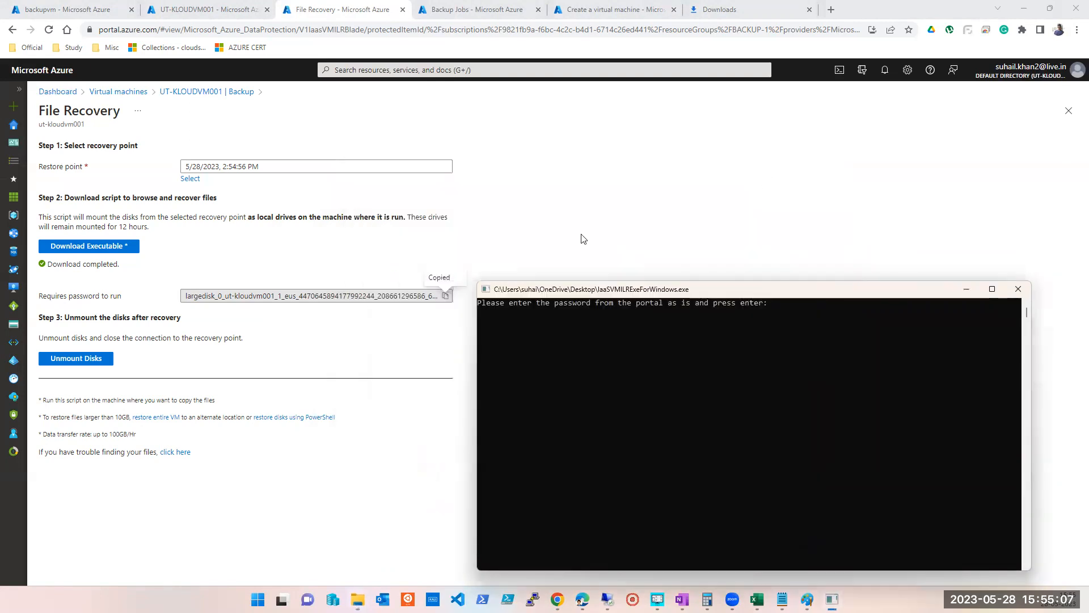
click(445, 295)
Show the local drives under This PC in File Explorer, and submit the copied script password in the recovery console
mouse_move(657, 599)
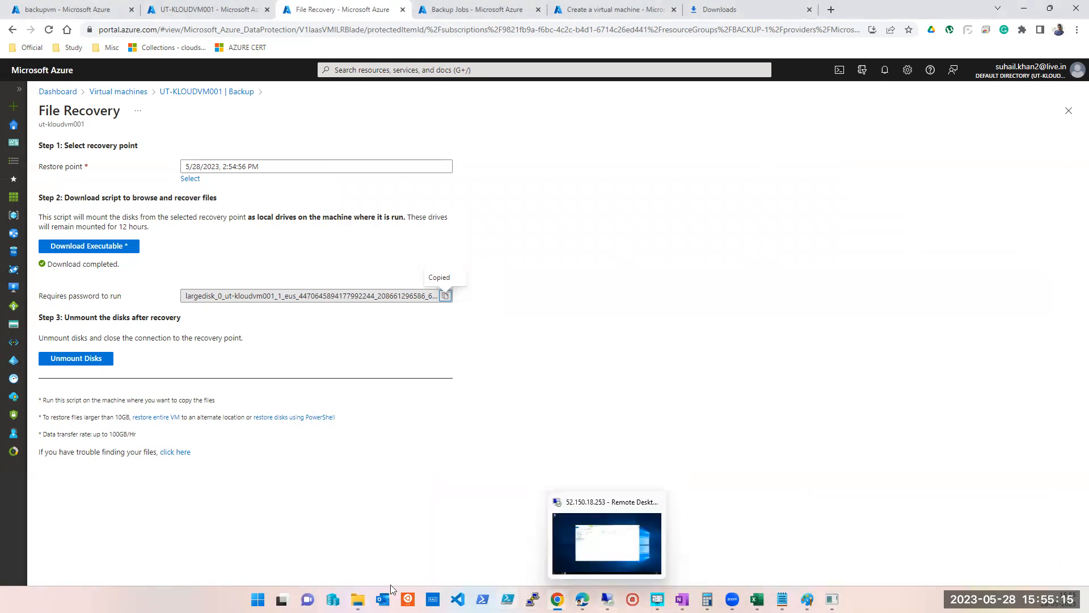
mouse_move(357, 597)
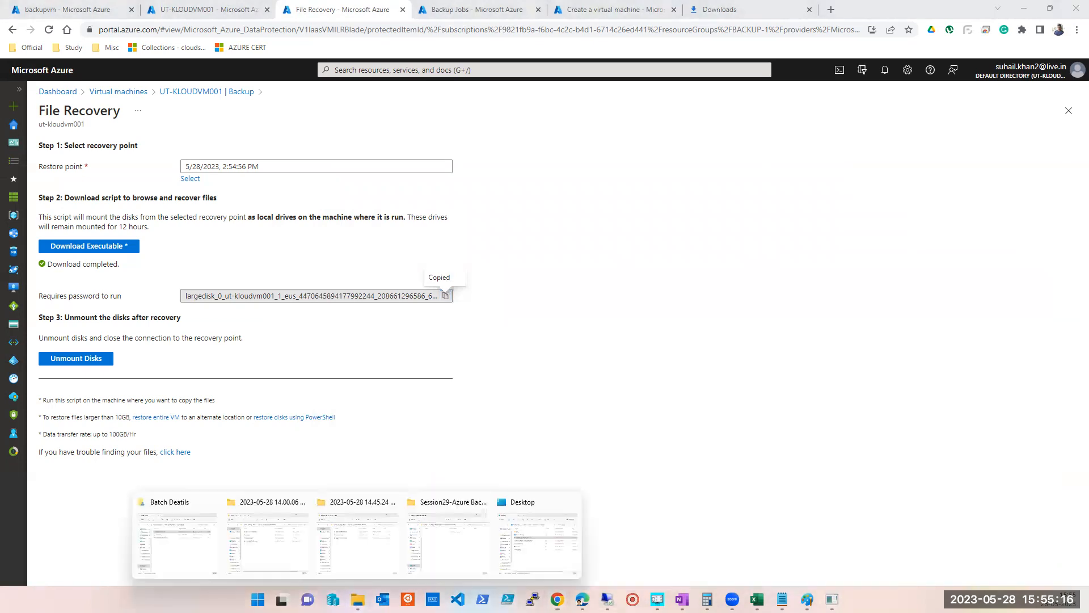
click(541, 571)
click(387, 386)
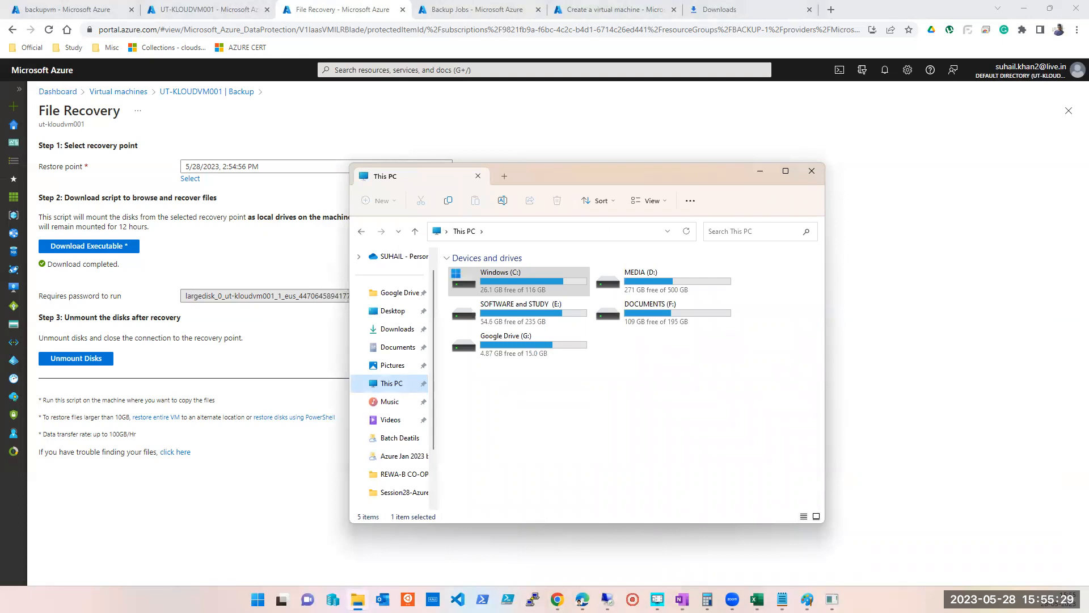
key(ctrl+v)
key(Return)
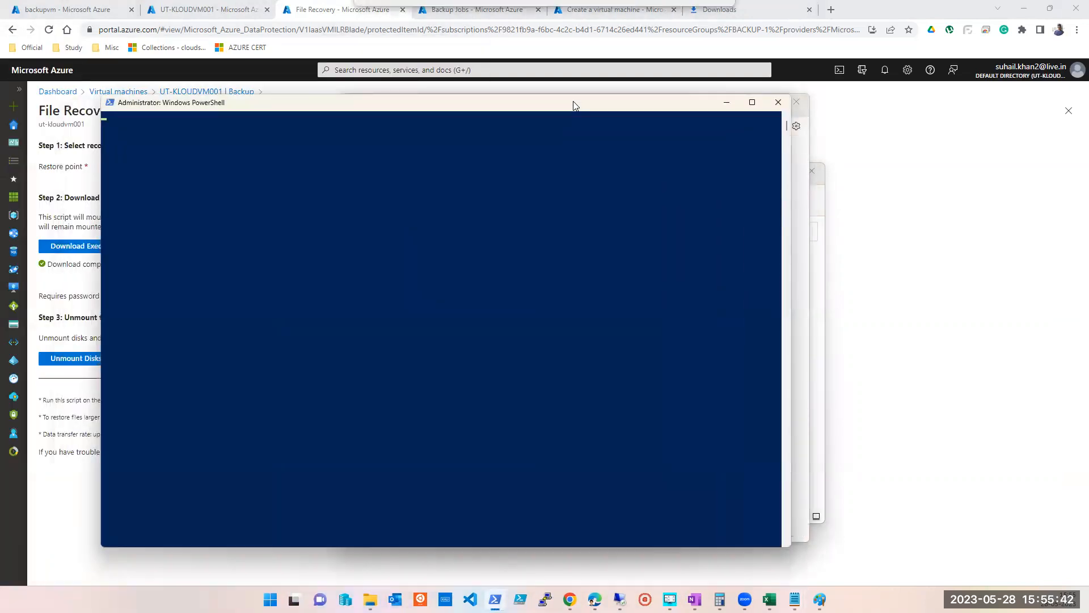
Reposition the File Explorer and PowerShell windows, and answer Y to replace the existing tsoft-vm001 session with the ut-kloudvm001 recovery point
click(540, 88)
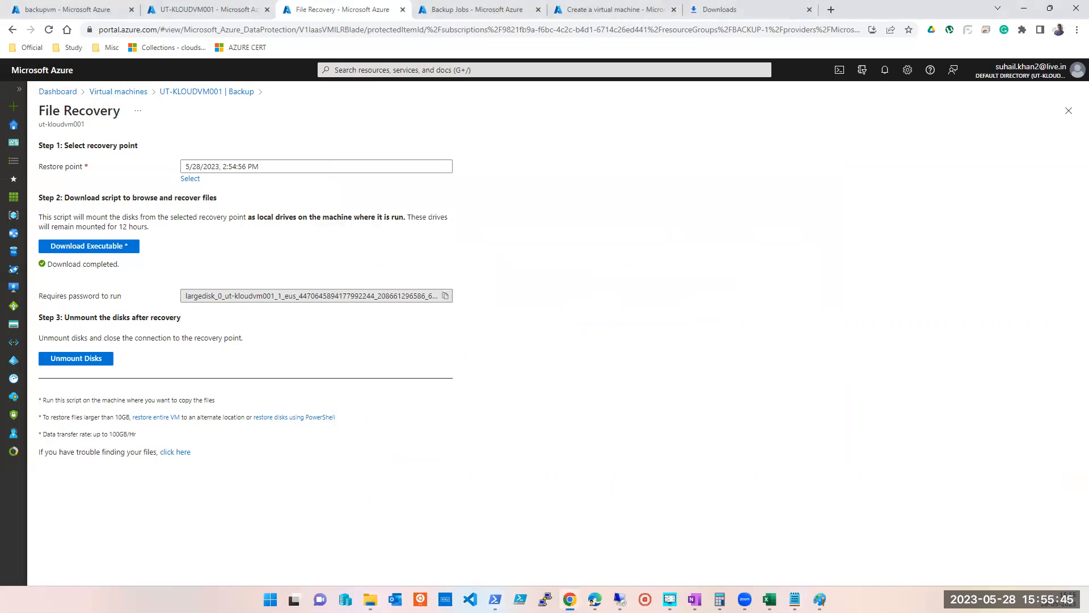
key(super+e)
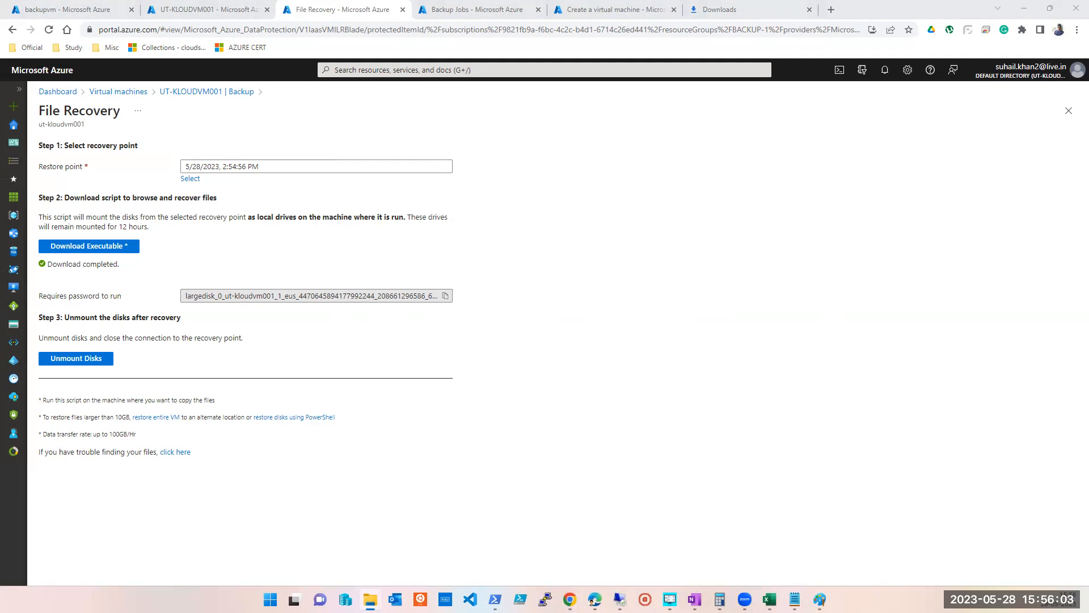
drag(0, 111, 754, 173)
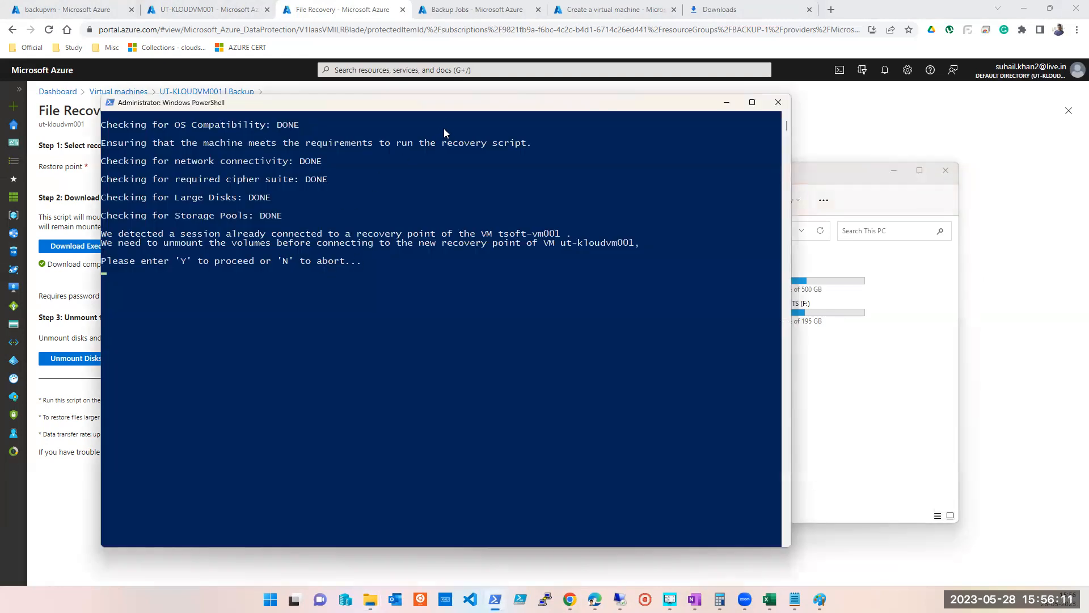
drag(448, 103, 534, 114)
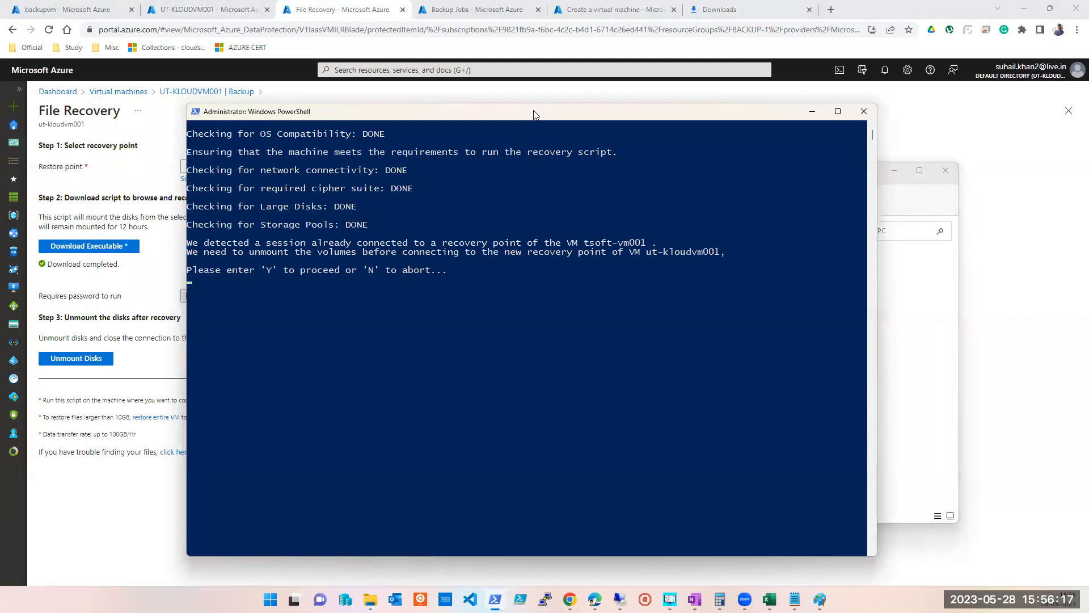
key(y)
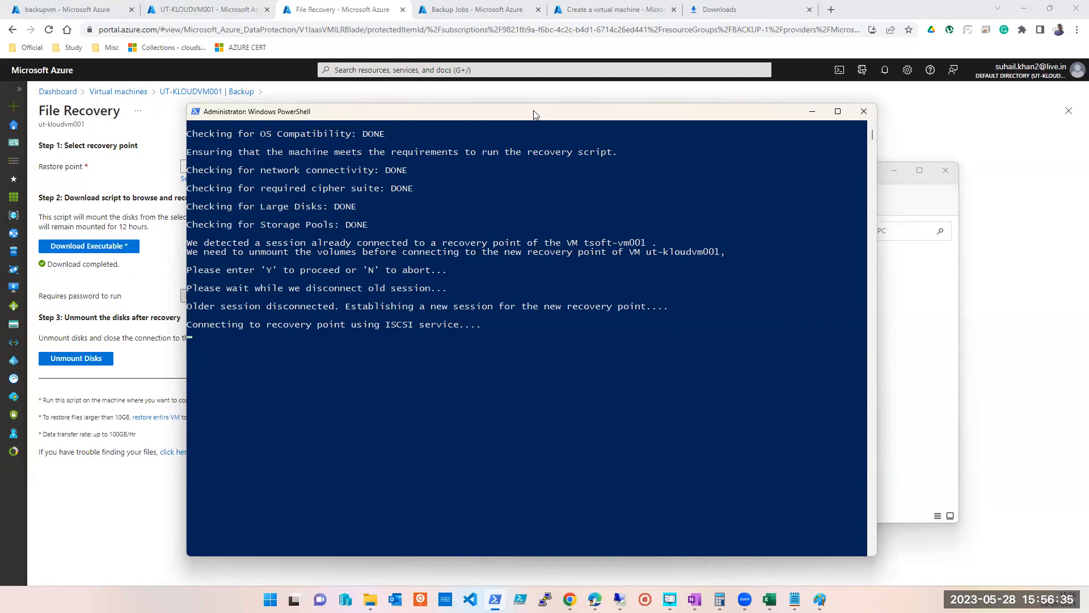
Arrange the This PC window beside the PowerShell console and review the script's connection output and unmount instructions
click(907, 340)
click(823, 232)
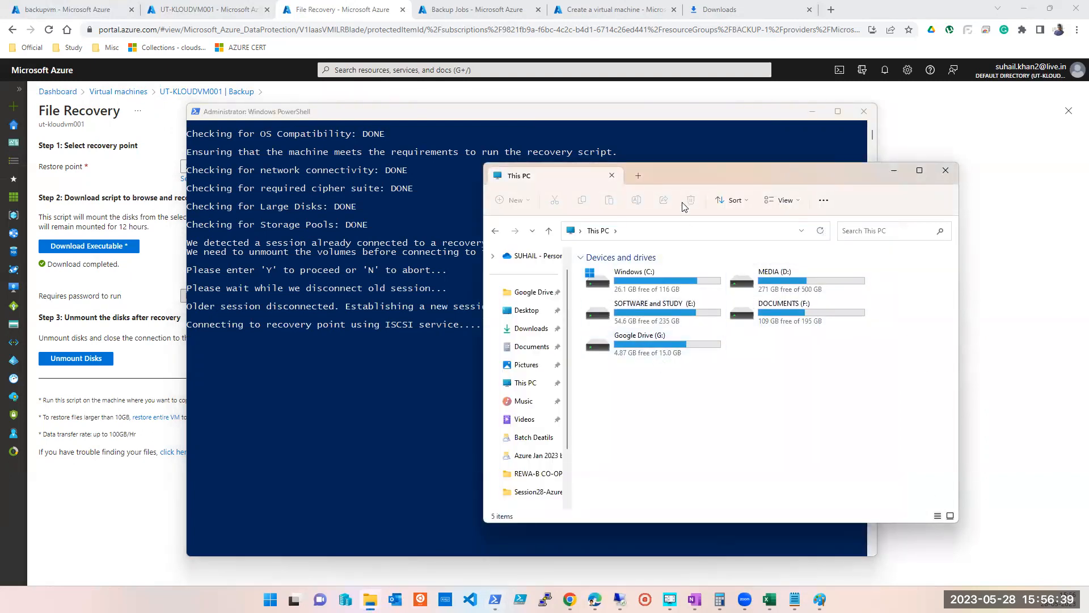
drag(704, 176, 809, 220)
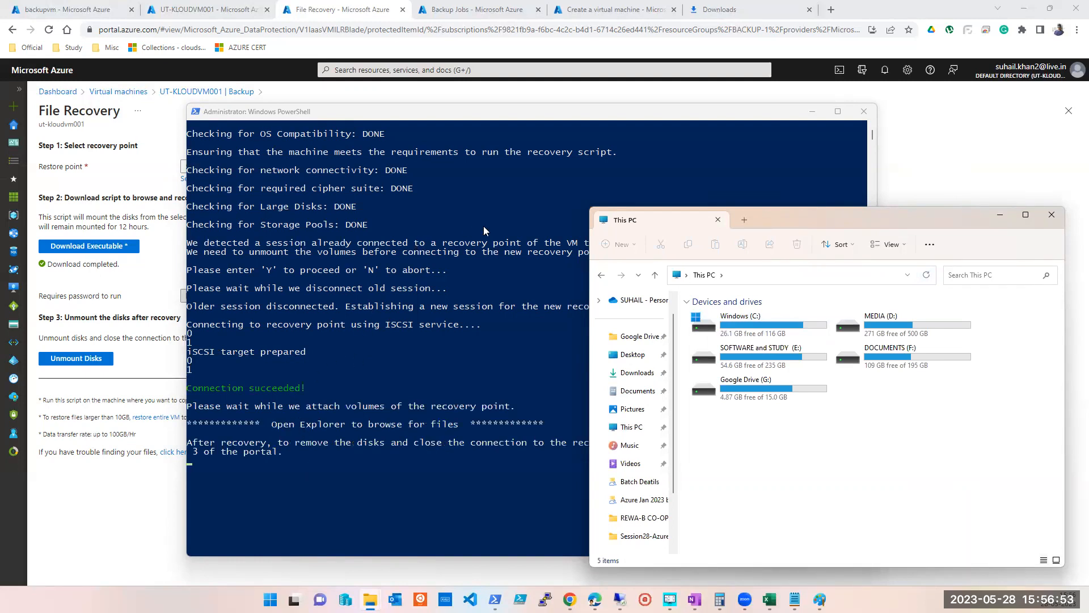
click(566, 116)
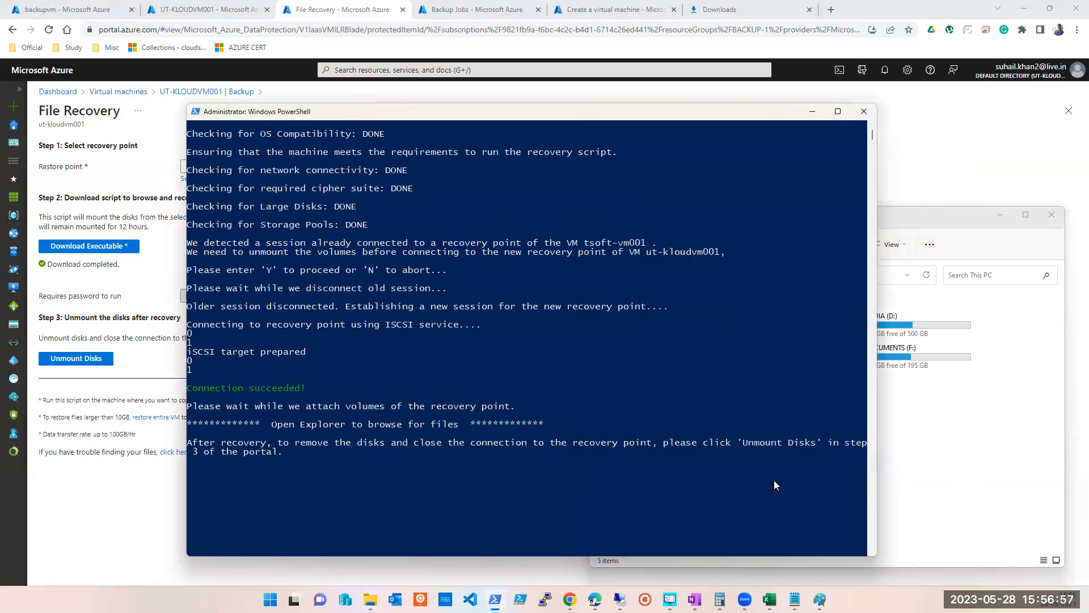
click(959, 491)
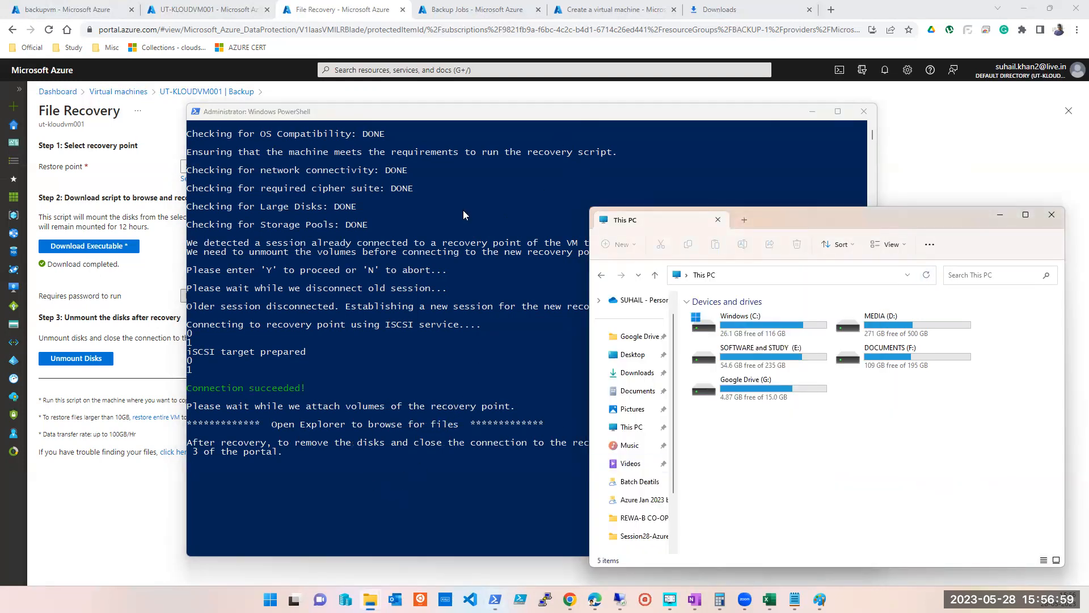
click(517, 116)
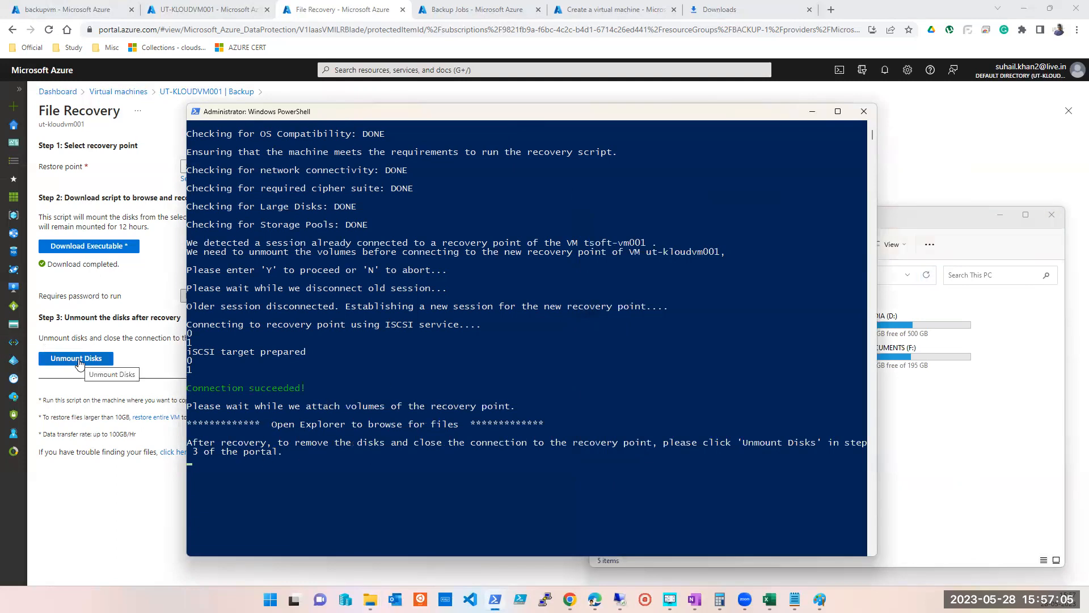
drag(473, 113, 374, 115)
Check This PC for the mounted recovery volumes and open New Volume (I:) to inspect TestFile in F drive.rtf
click(796, 229)
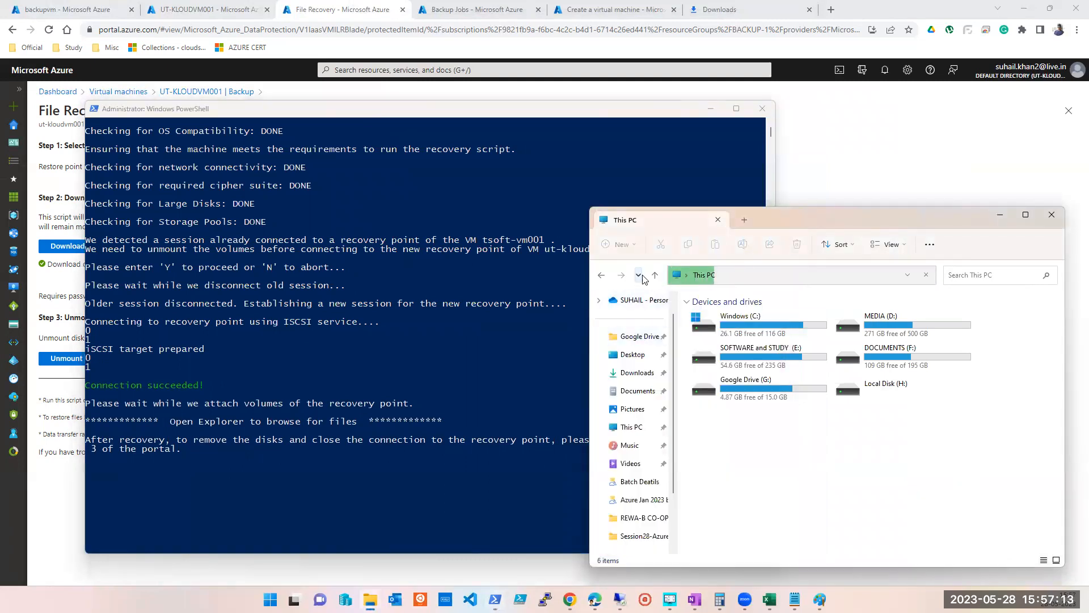
click(630, 426)
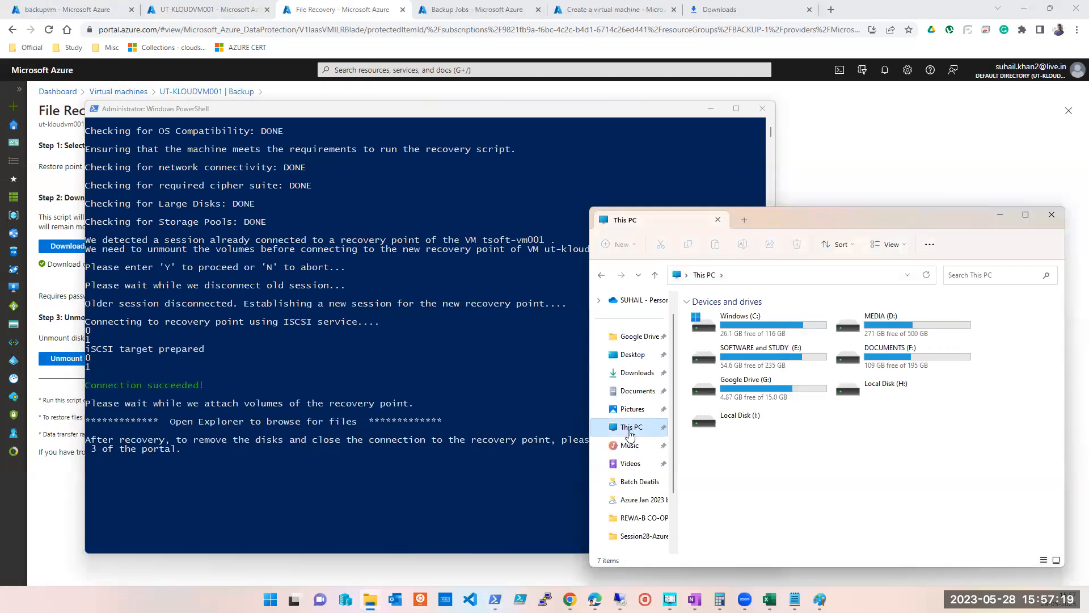
click(718, 420)
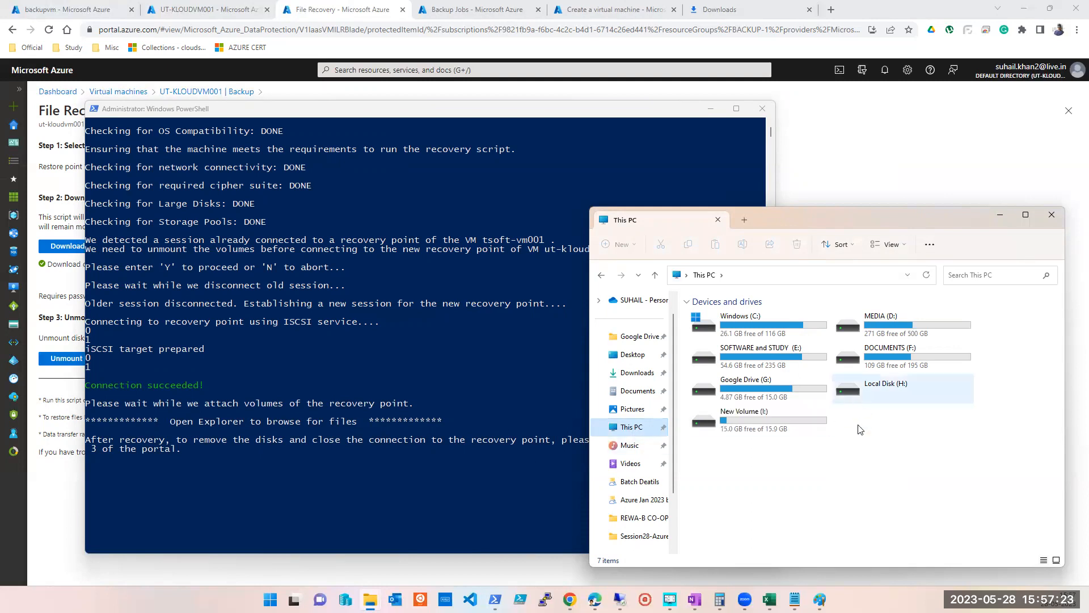
double_click(752, 432)
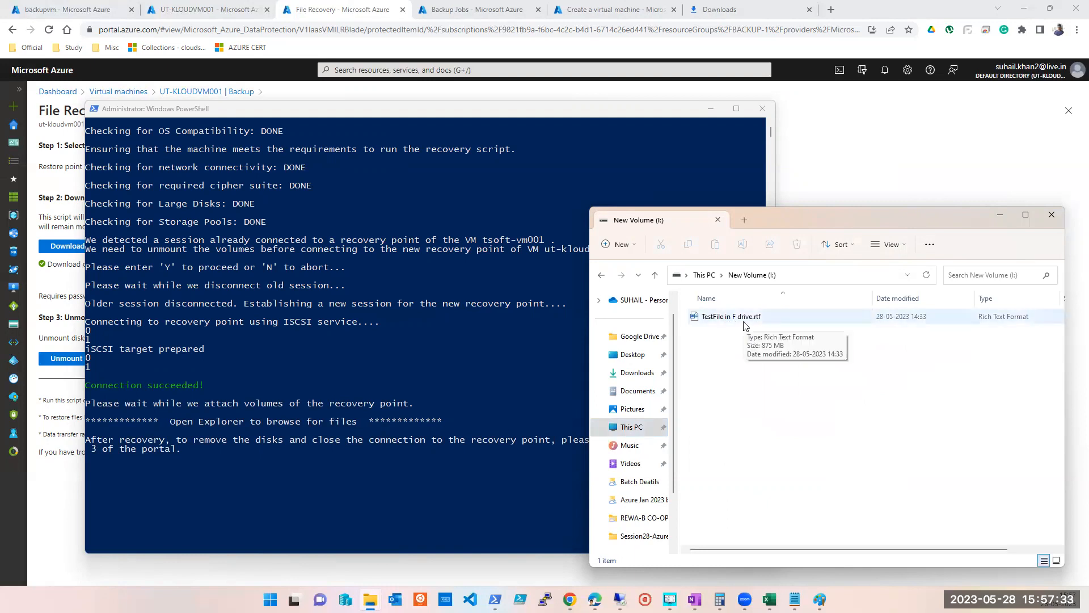
click(745, 325)
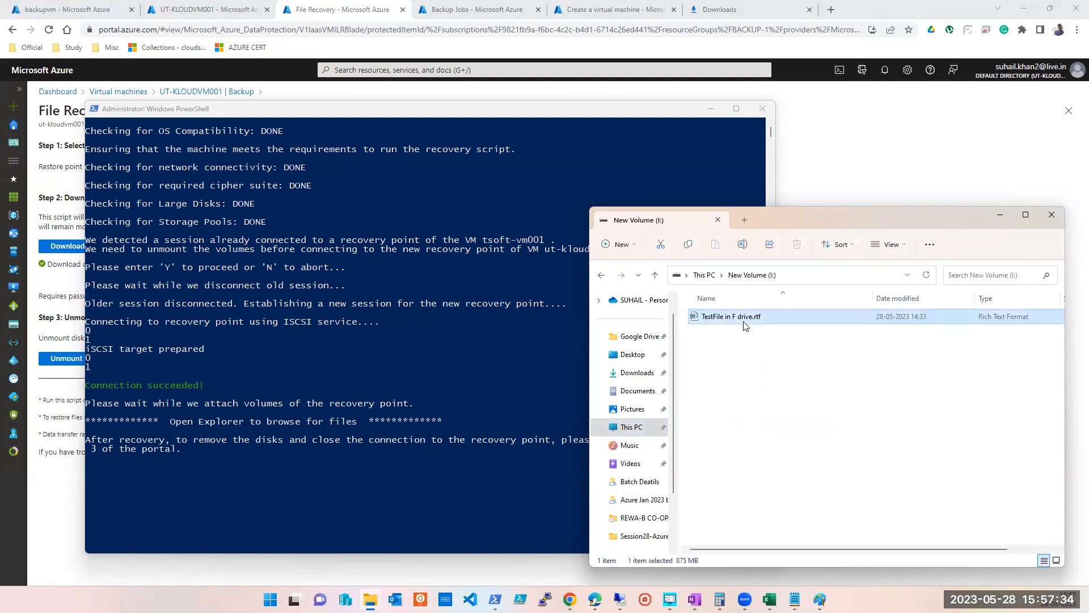
click(634, 427)
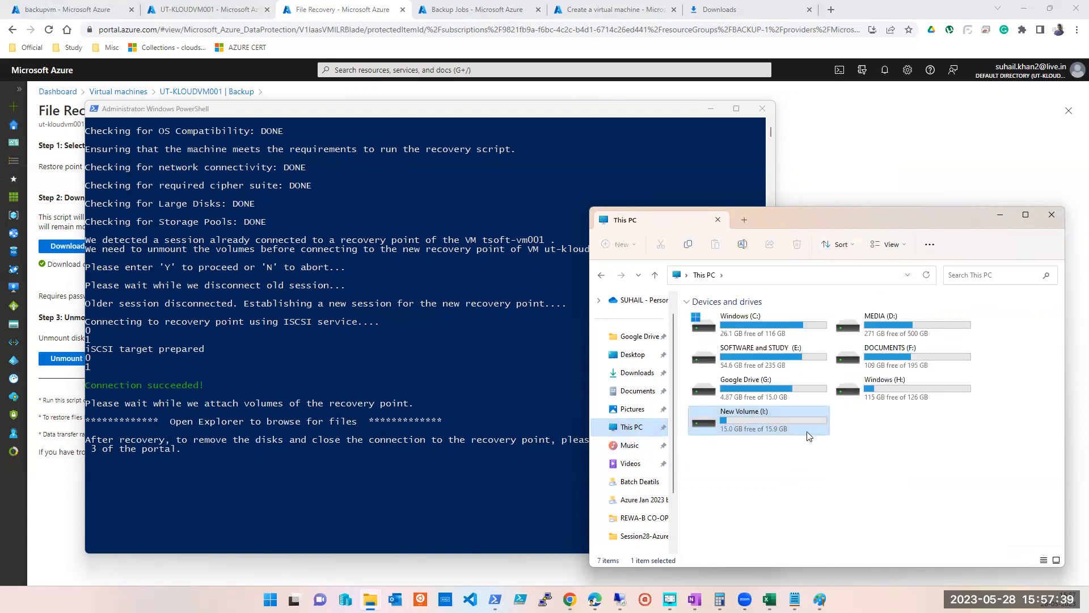
double_click(763, 435)
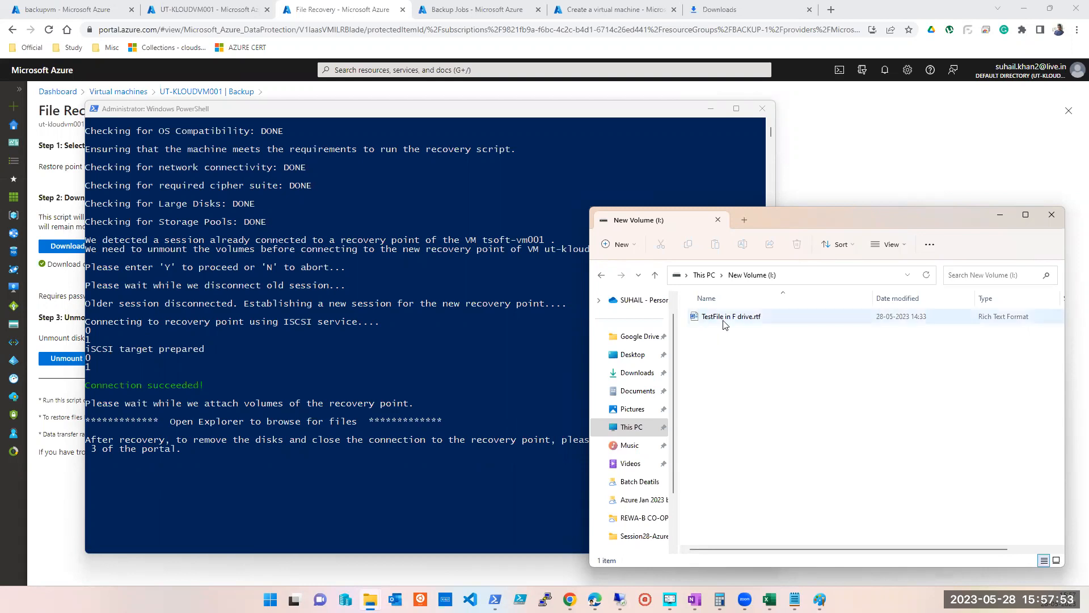
Show the available file actions for TestFile in F drive.rtf on New Volume (I:), and return to This PC
click(724, 323)
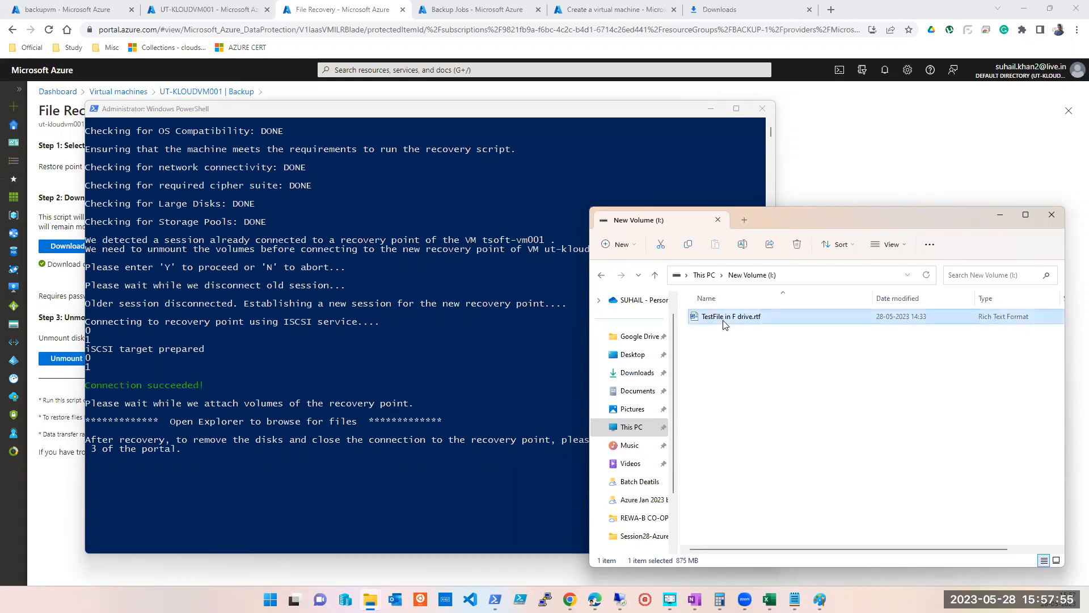
right_click(723, 325)
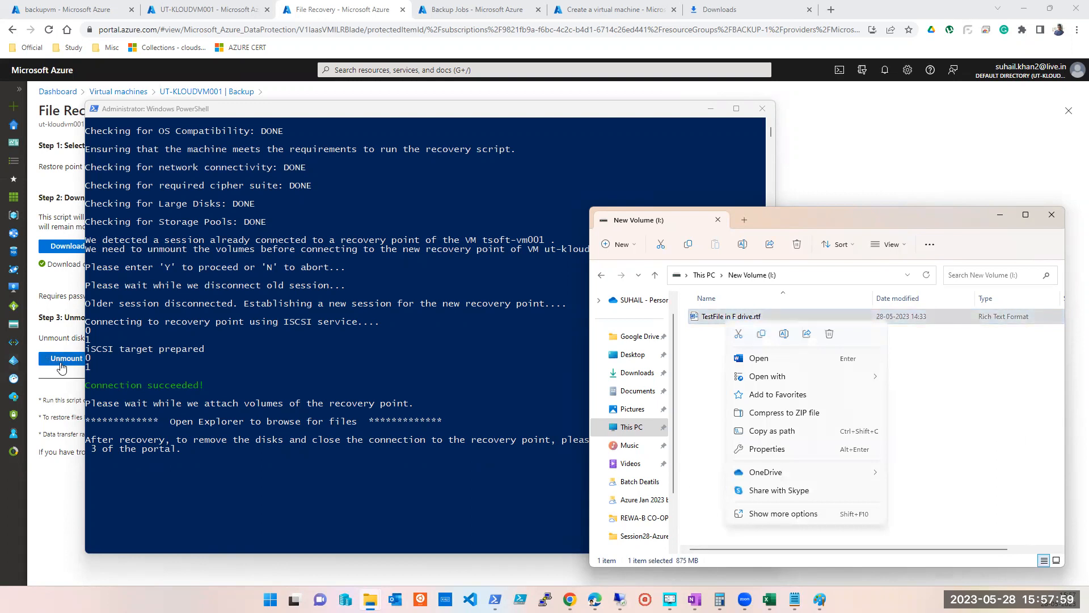
click(626, 433)
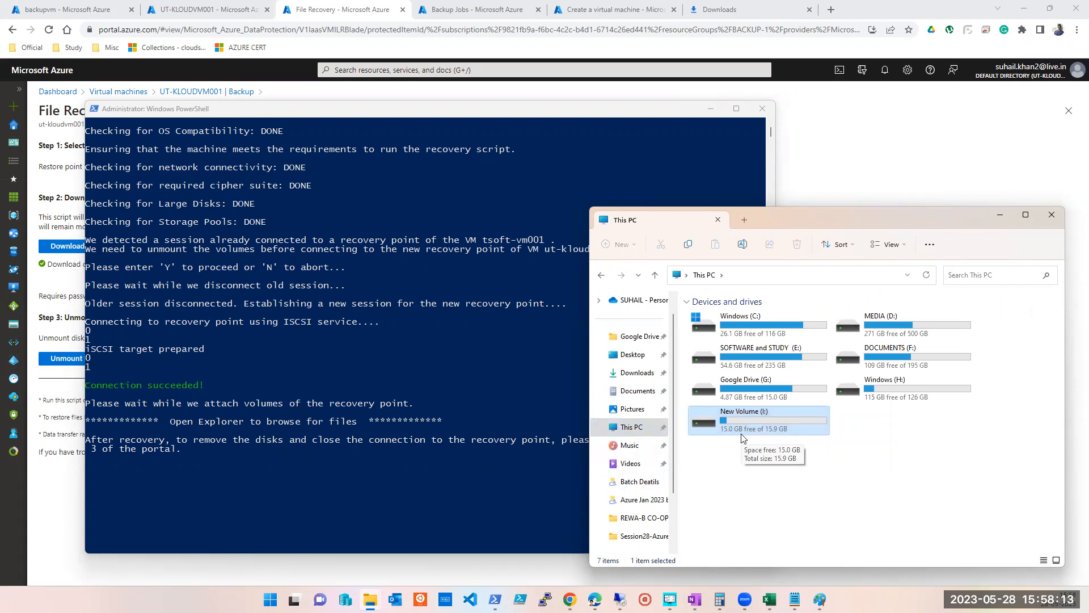
Compare the local drives in This PC with the mounted recovery volumes Windows (H:) and New Volume (I:)
click(738, 495)
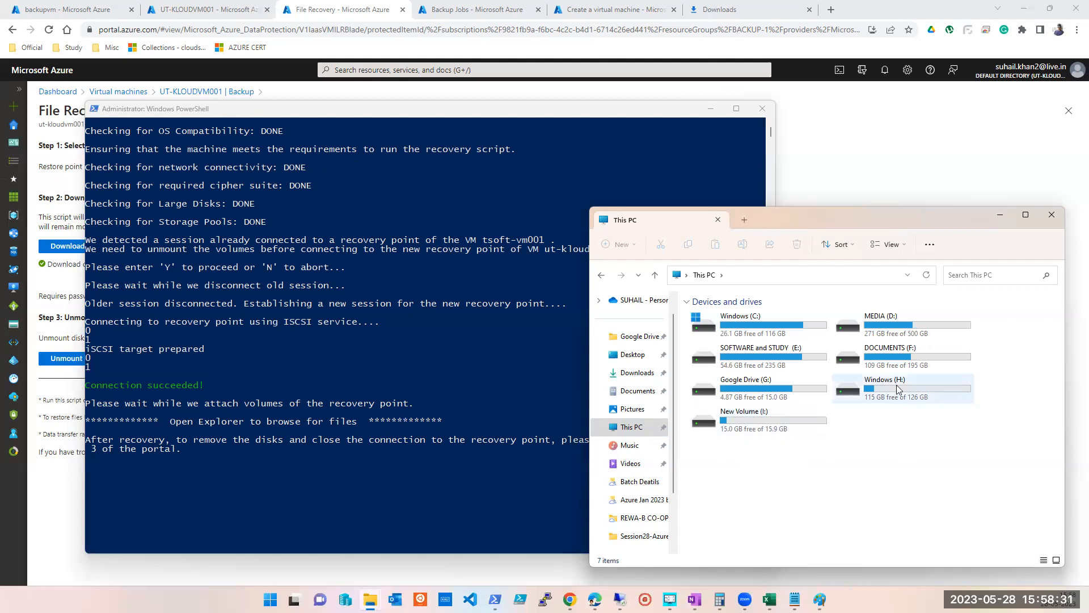
click(745, 402)
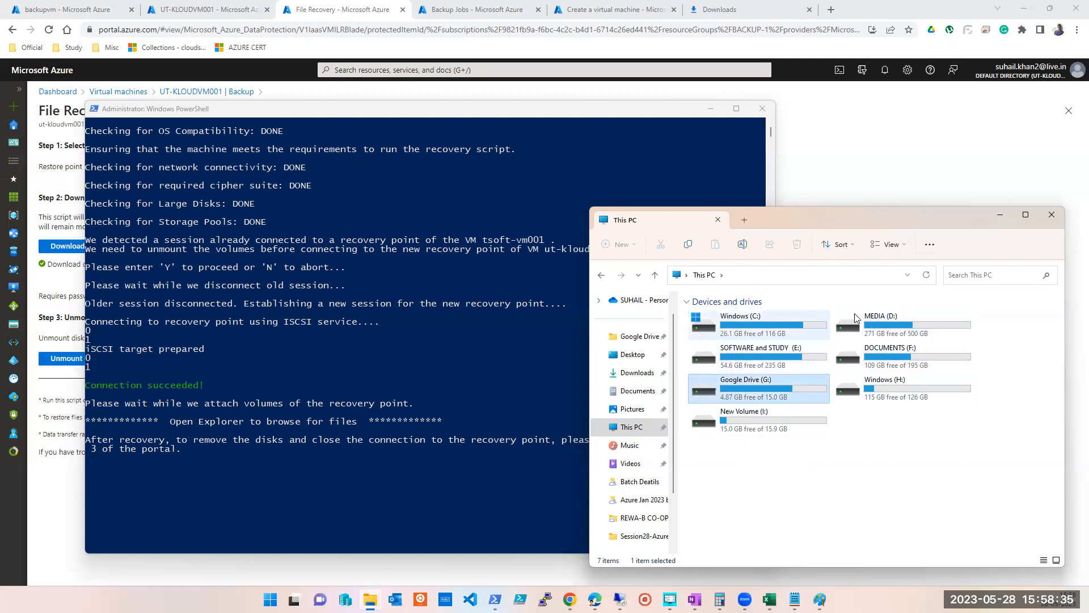
click(897, 448)
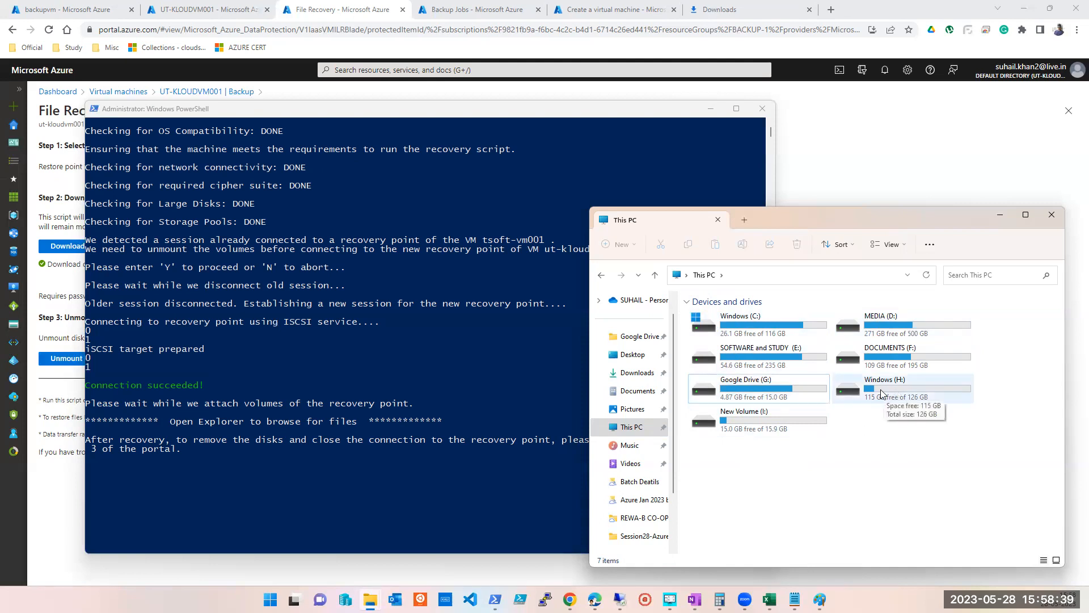
click(882, 393)
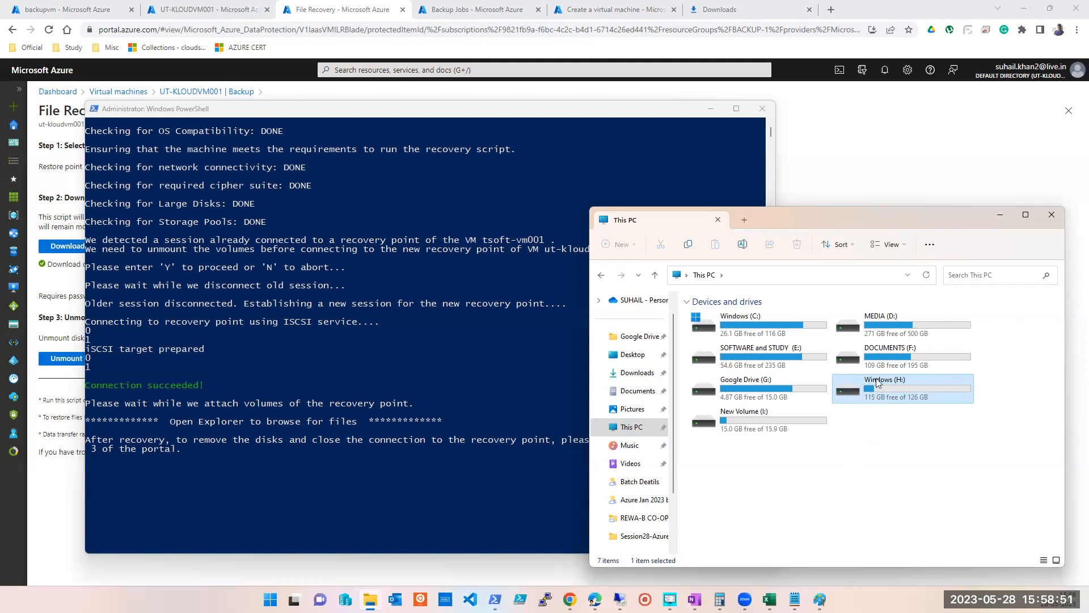
click(744, 426)
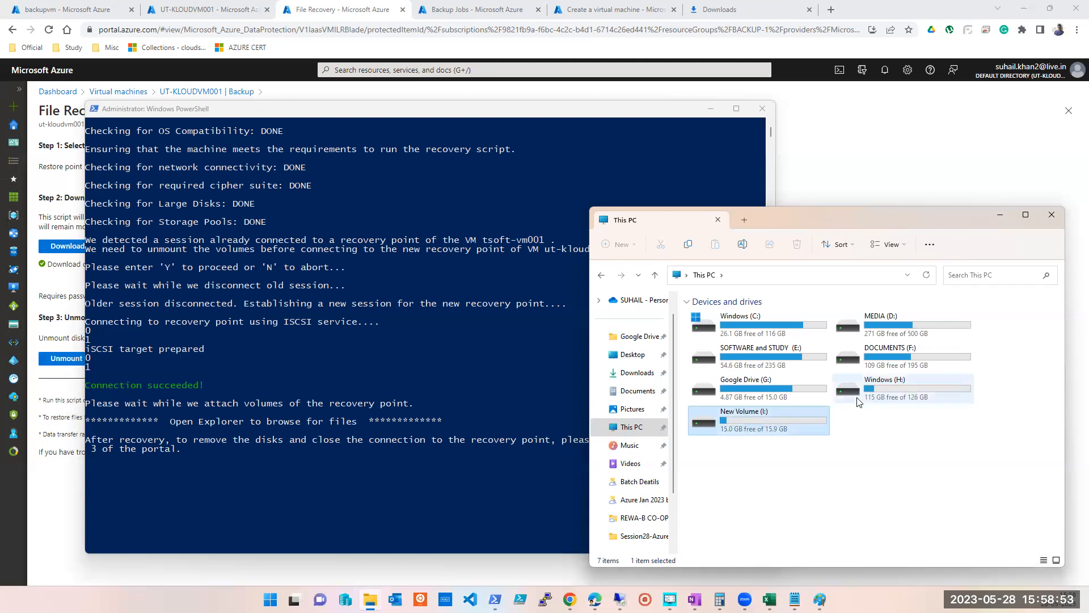
click(841, 488)
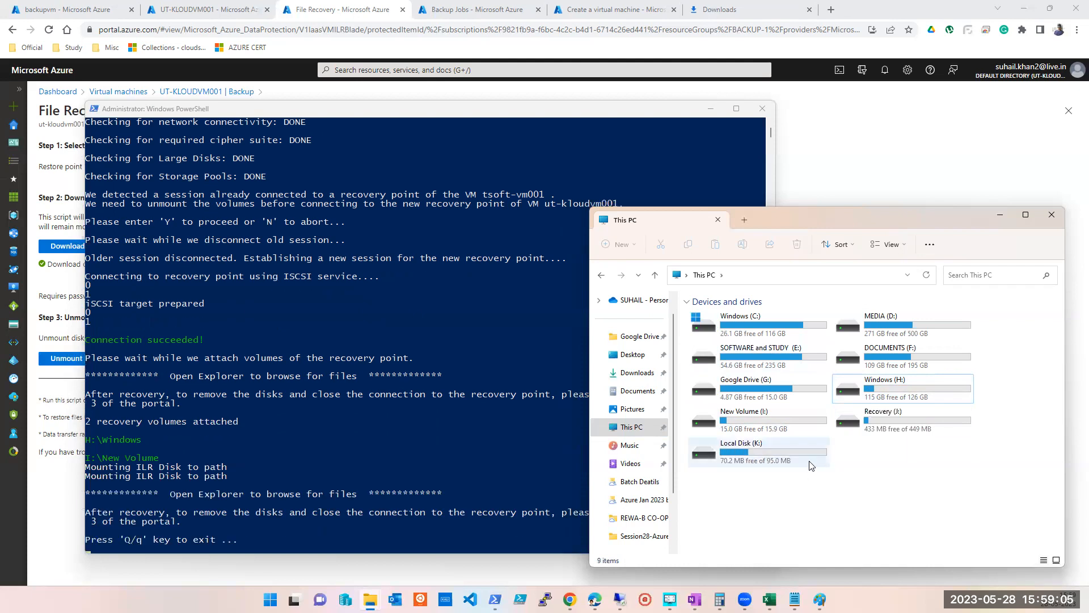
Browse to the Users folder on Windows (H:) and try to open its tapout folder
double_click(903, 393)
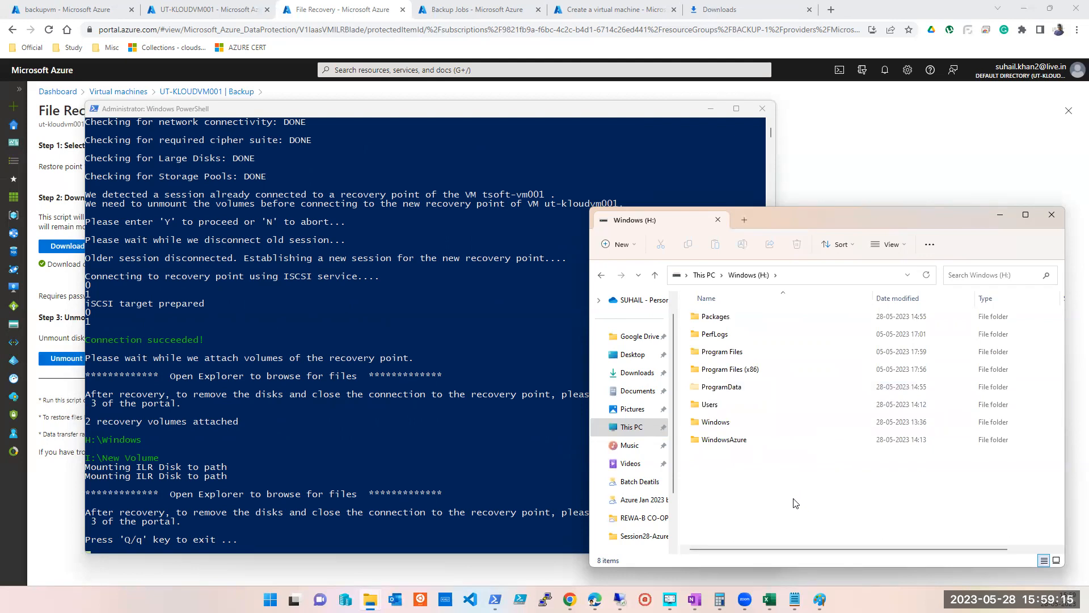
double_click(734, 406)
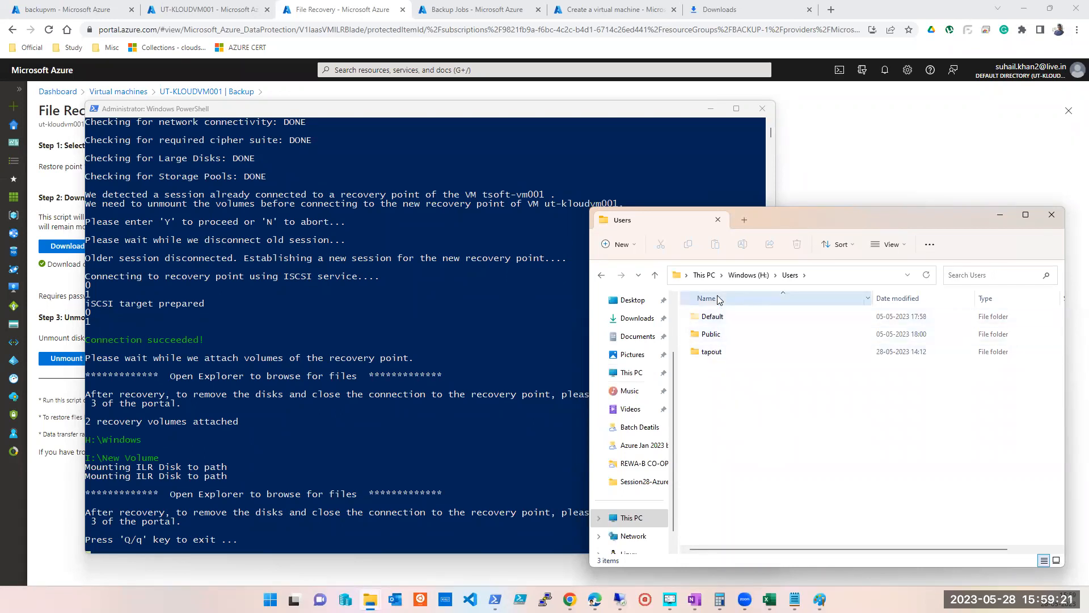
click(713, 353)
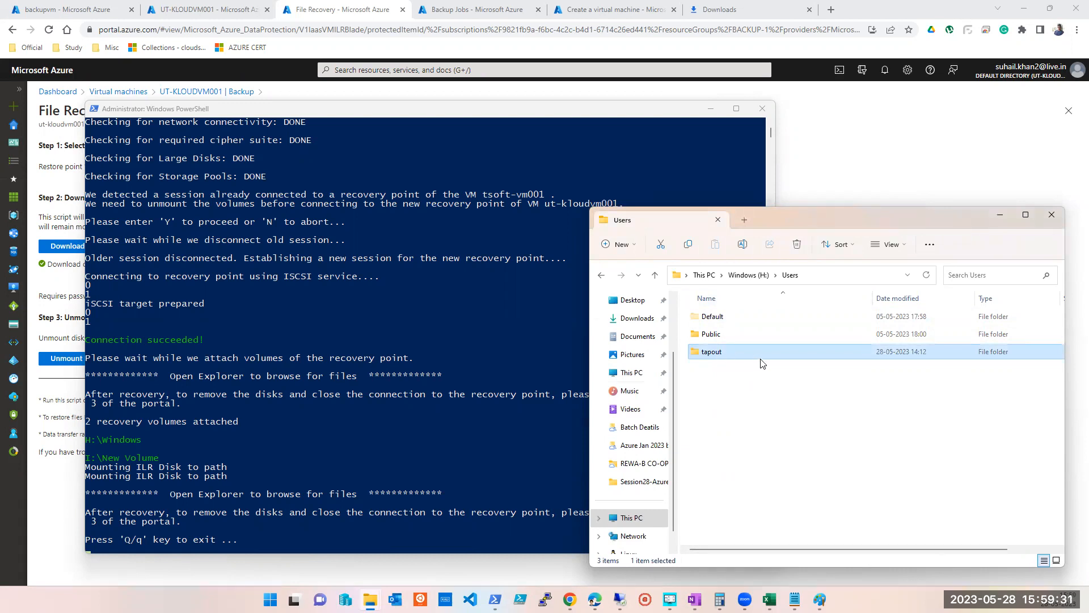
drag(799, 213, 746, 150)
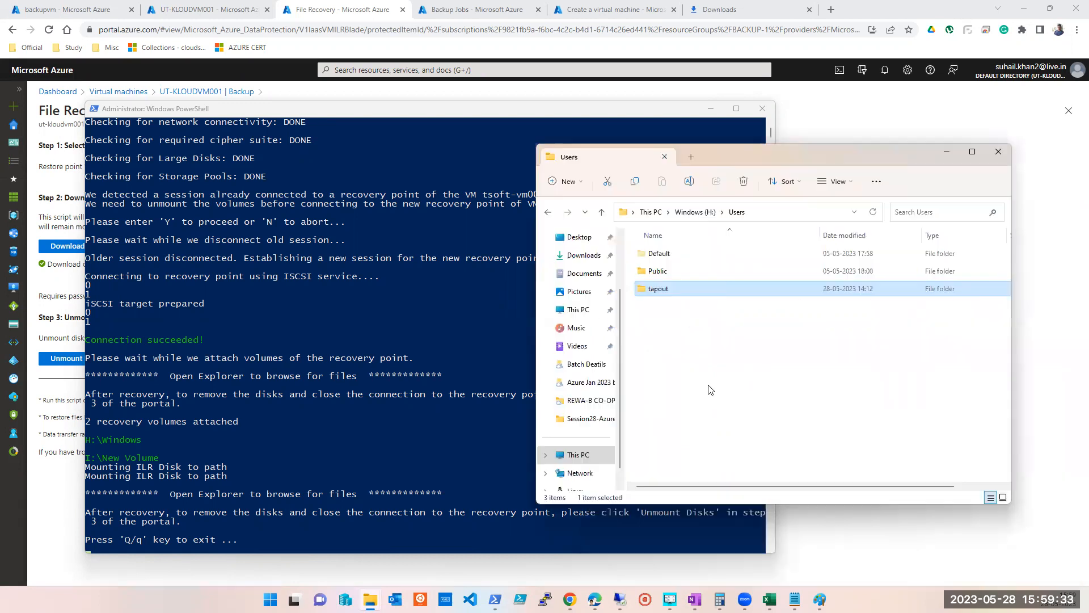
right_click(658, 290)
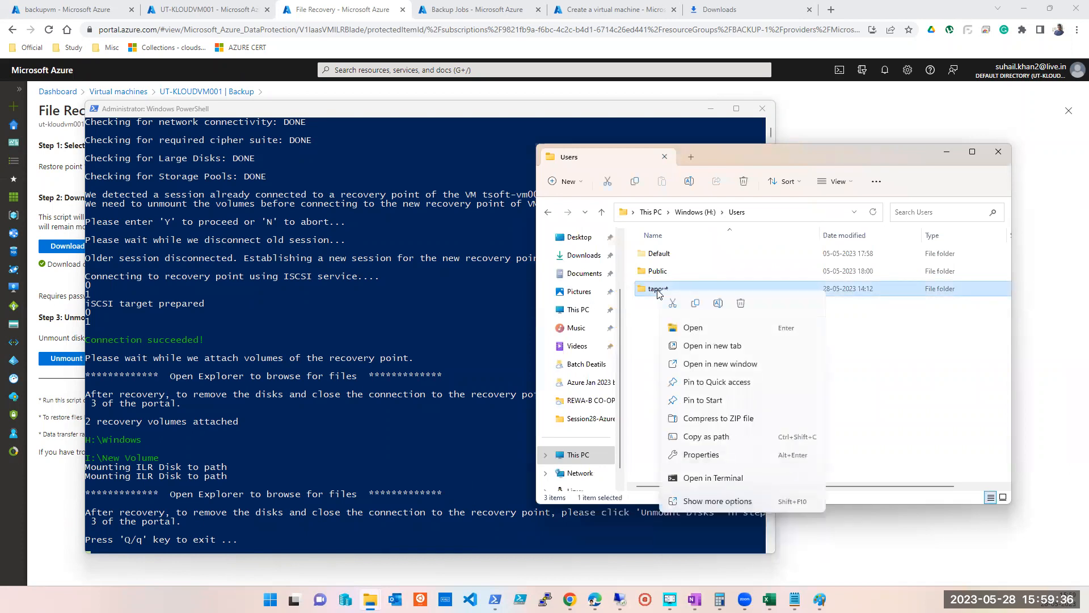
click(690, 325)
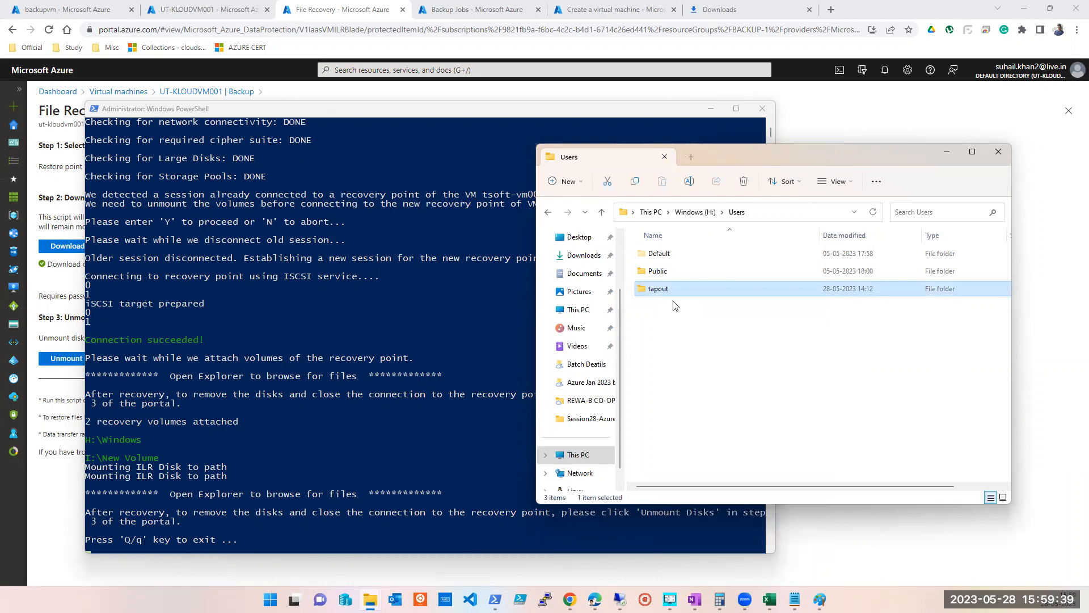
Look through the Public folder and the Default profile's Desktop folder on Windows (H:), and return to Users
double_click(652, 271)
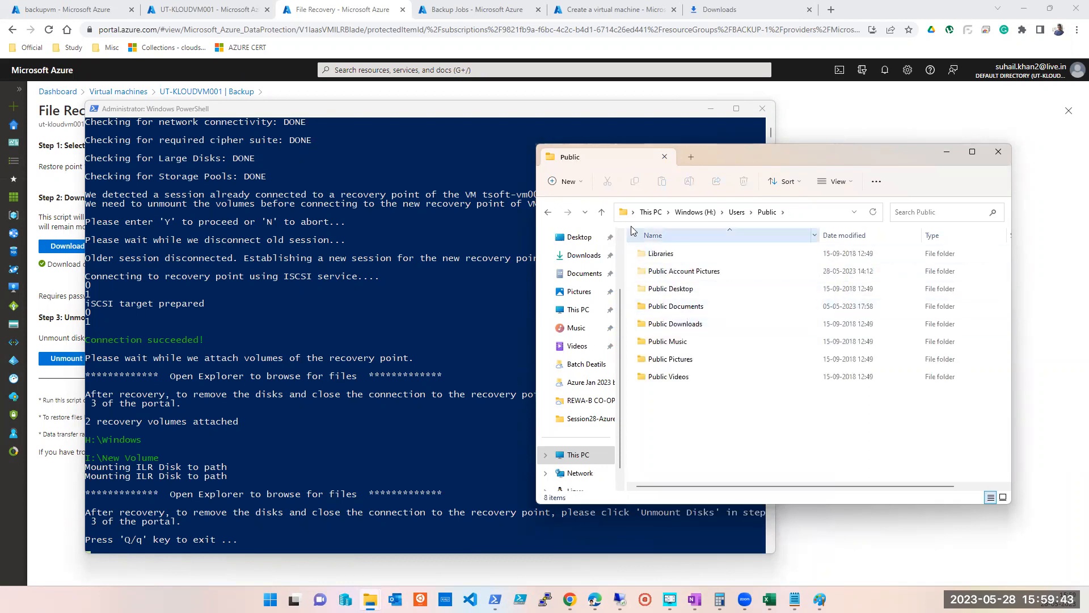
click(601, 212)
click(658, 258)
double_click(658, 258)
click(669, 274)
double_click(668, 272)
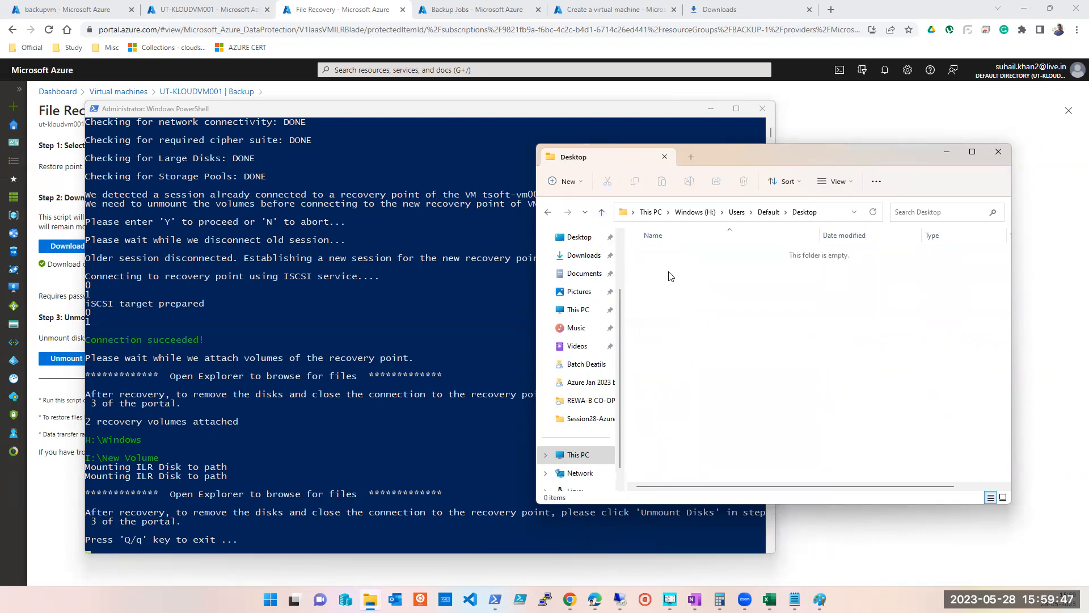
click(602, 214)
click(601, 218)
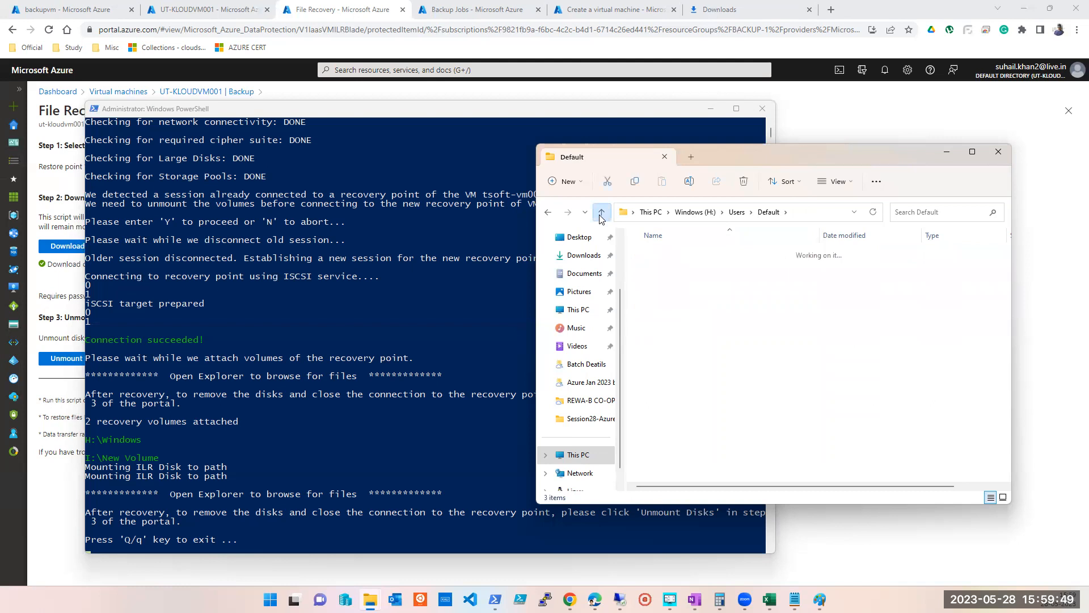
Recheck the Public folder's contents under Users and try again to open the tapout folder
click(660, 288)
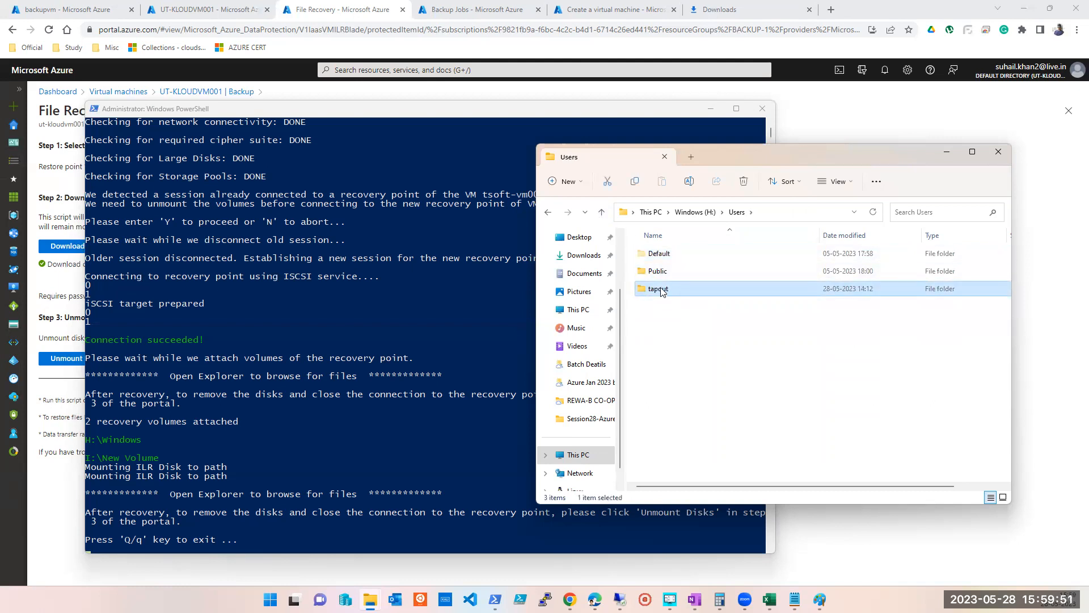
double_click(658, 271)
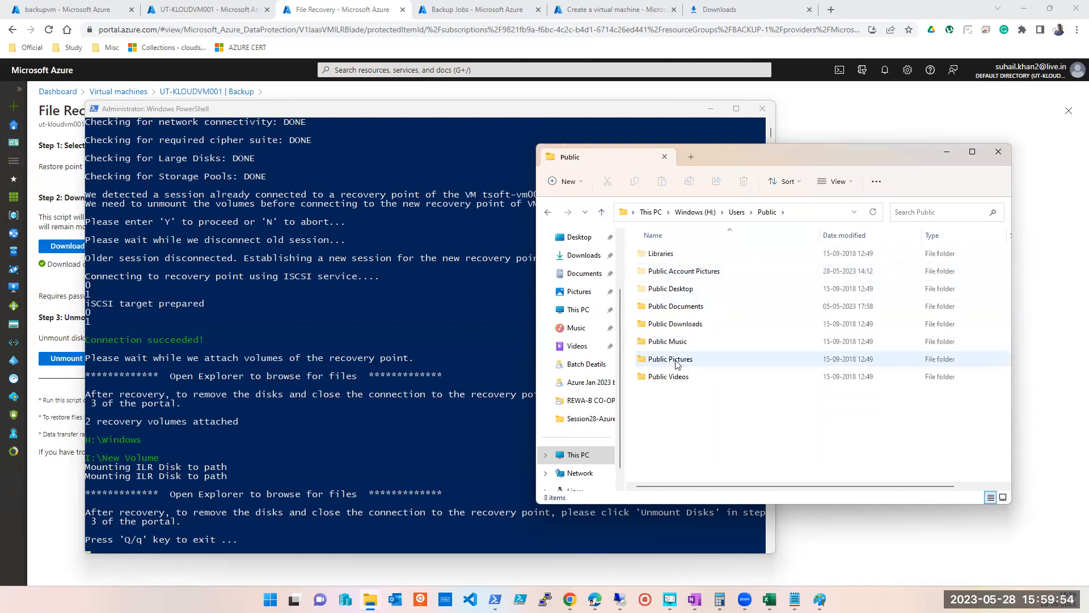
click(601, 212)
click(659, 290)
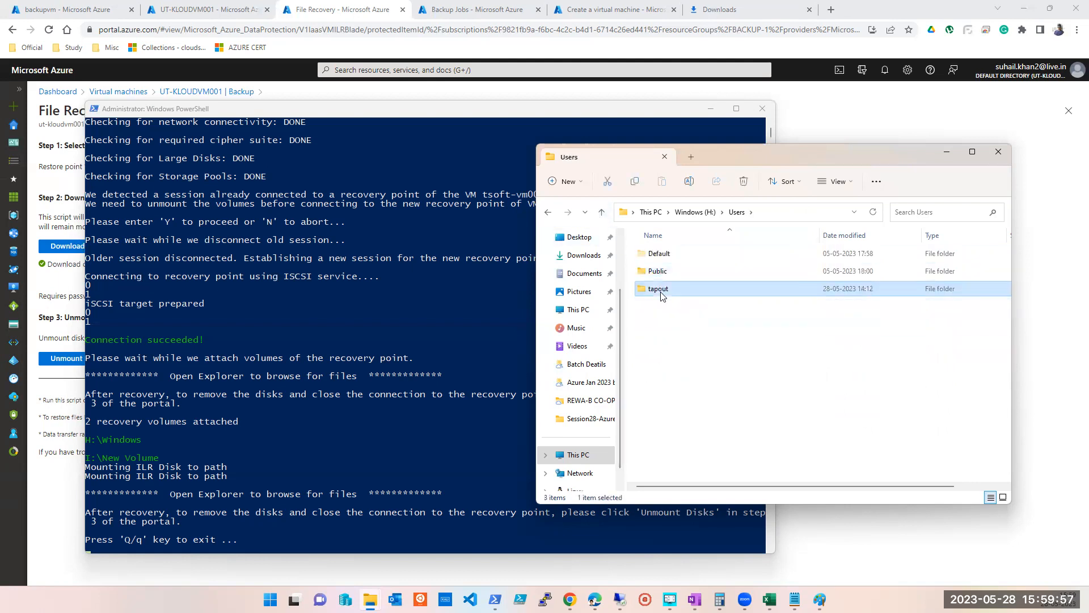
right_click(662, 295)
click(697, 333)
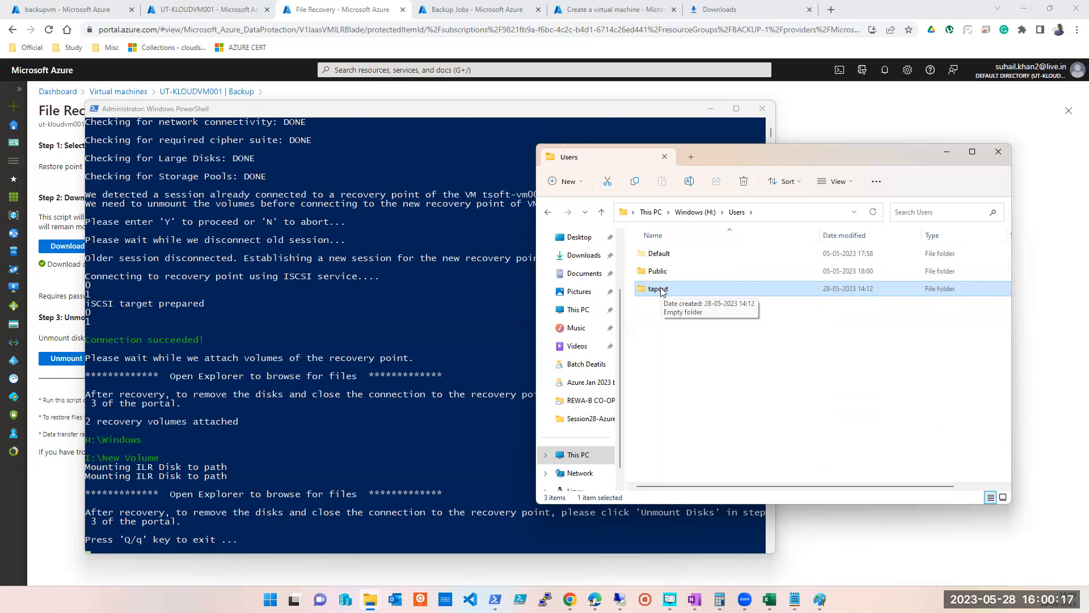
View the recovered contents of New Volume (I:) again and return to the drive overview in This PC
click(578, 454)
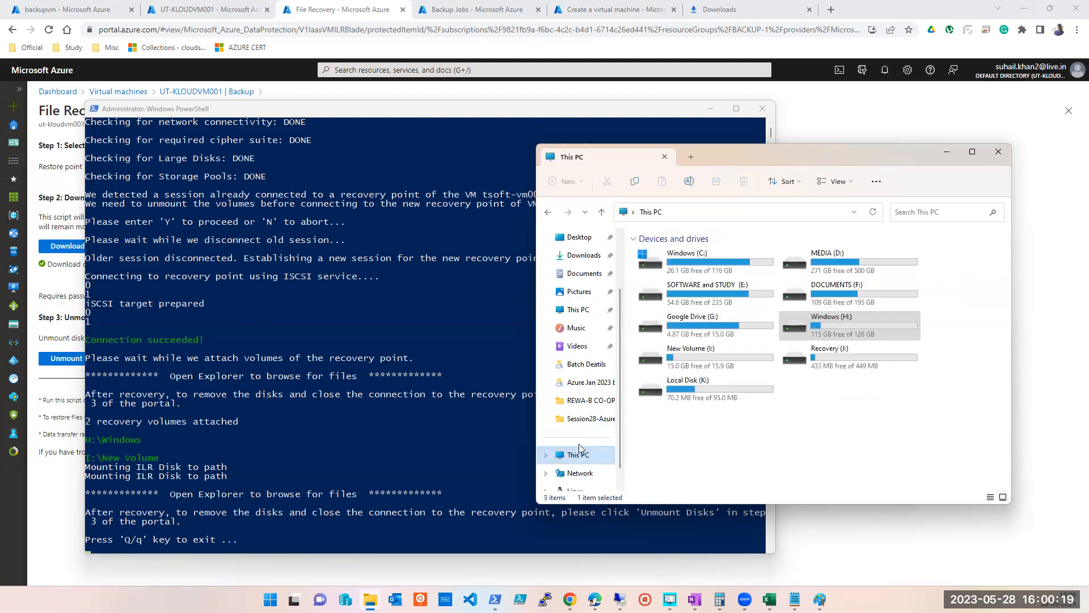
double_click(693, 368)
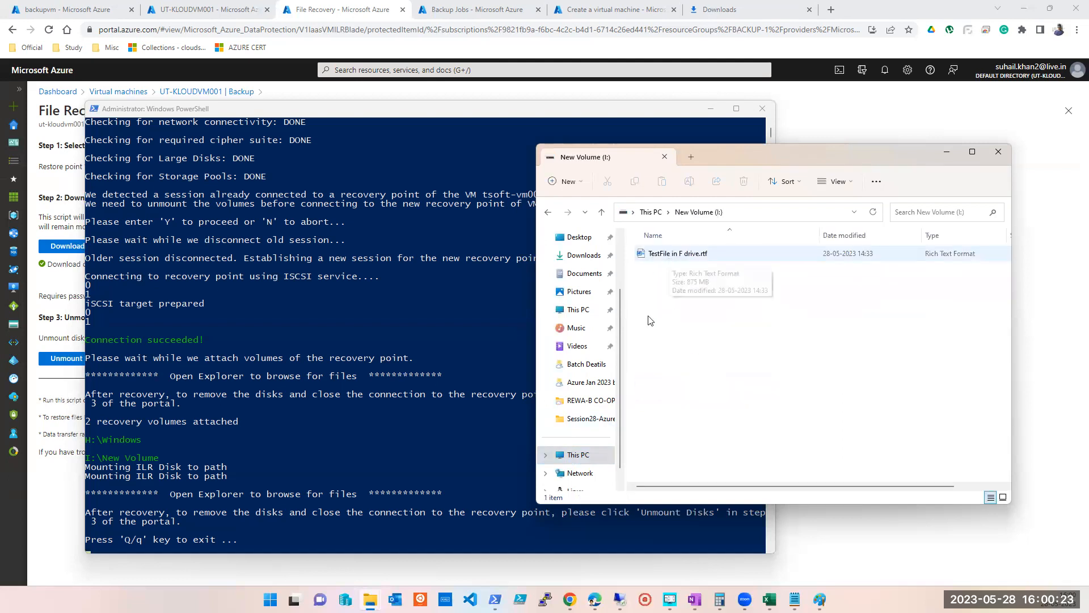
click(573, 457)
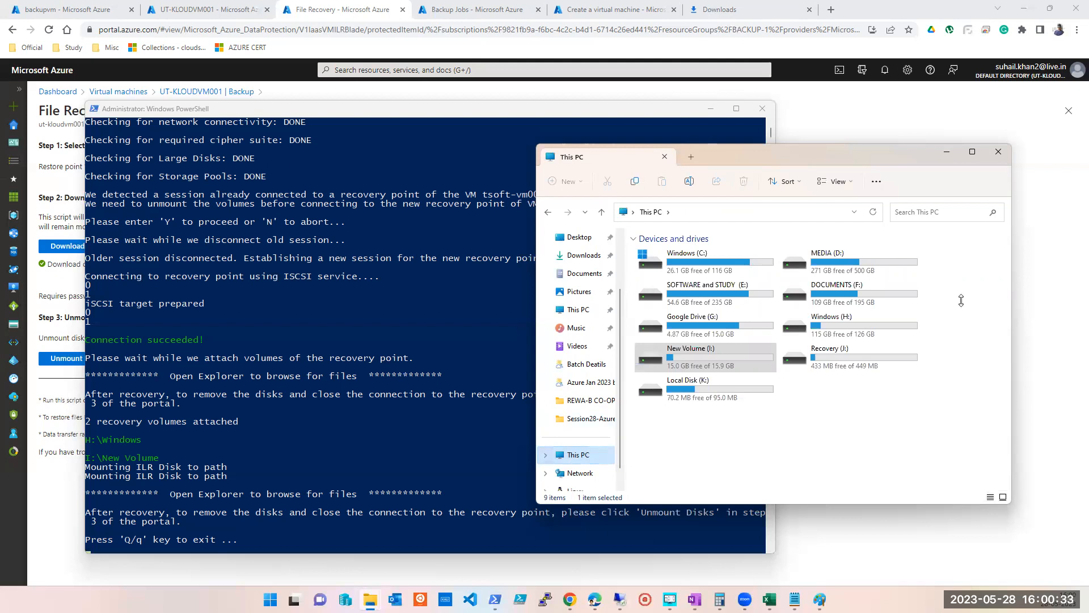
Move the PowerShell console aside and bring the File Recovery page to the front
click(968, 54)
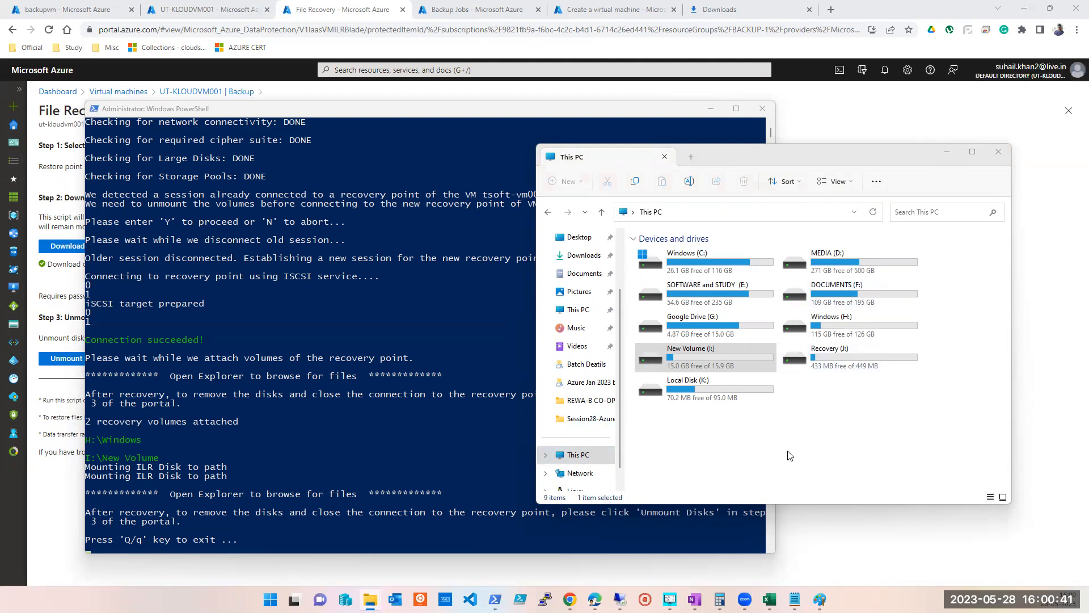
drag(328, 106, 477, 288)
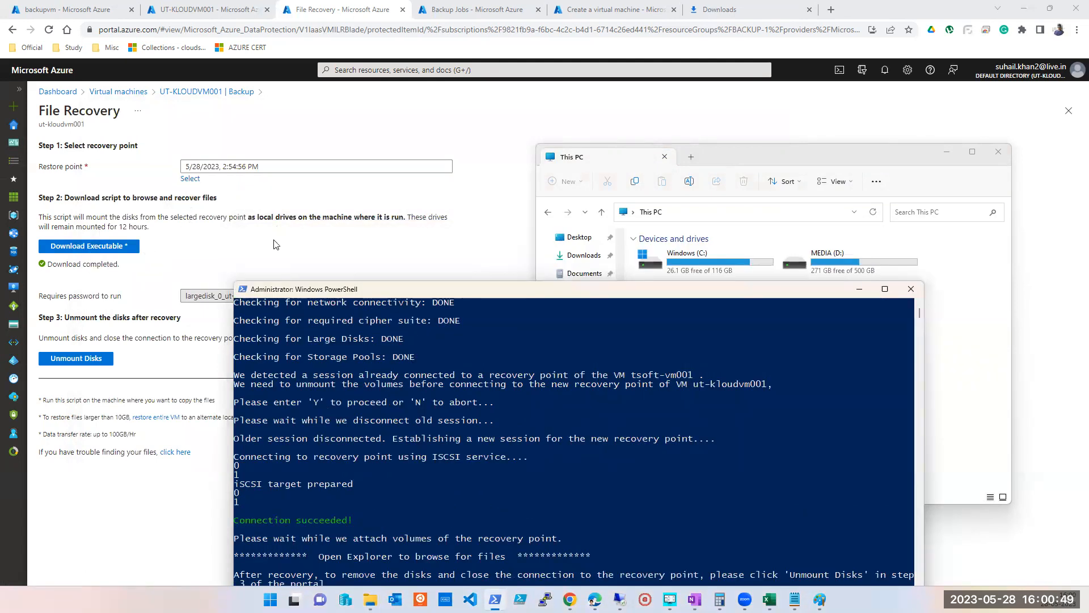
click(239, 245)
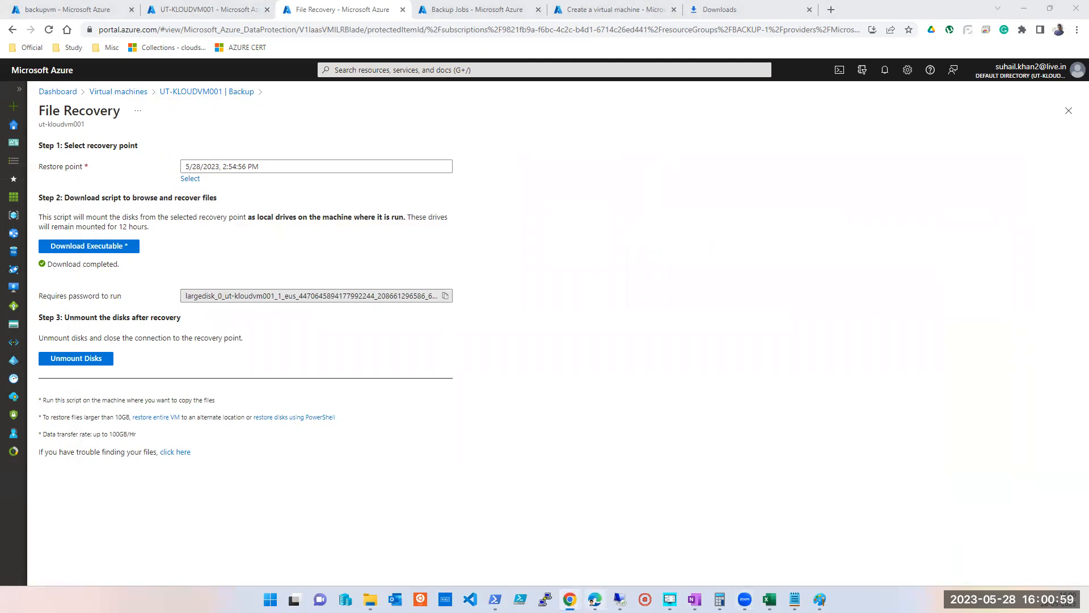
Show the mounted drives in This PC and start unmounting the disks from the File Recovery page
mouse_move(370, 599)
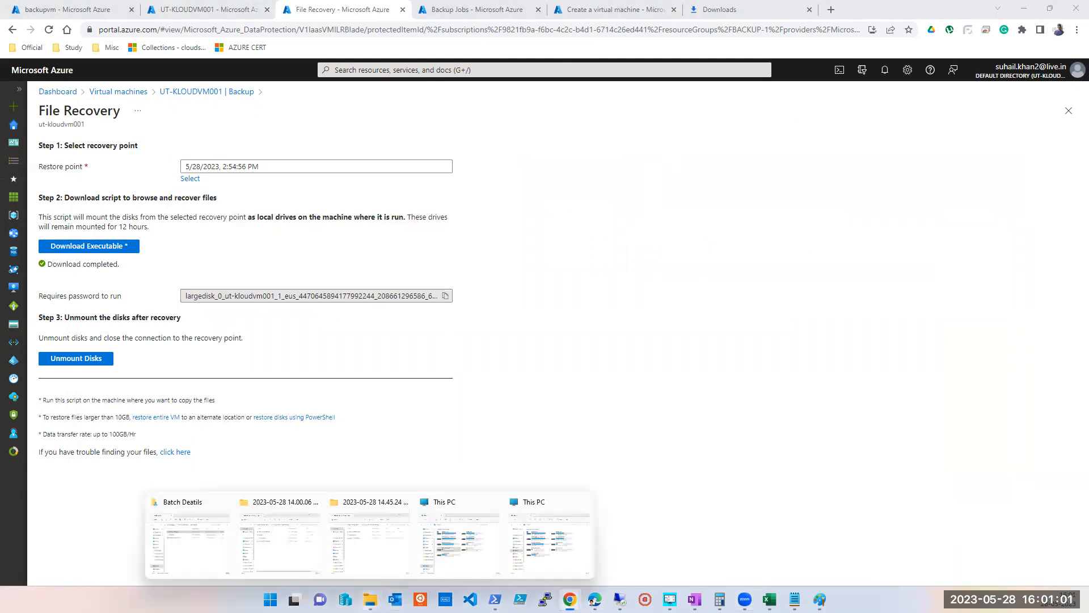
click(539, 566)
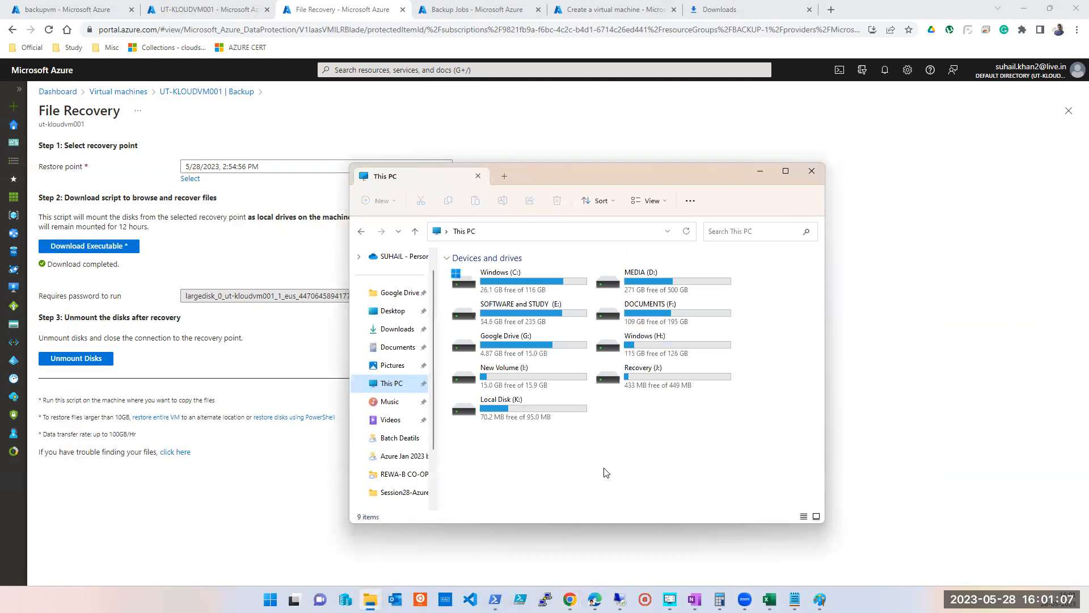
click(81, 363)
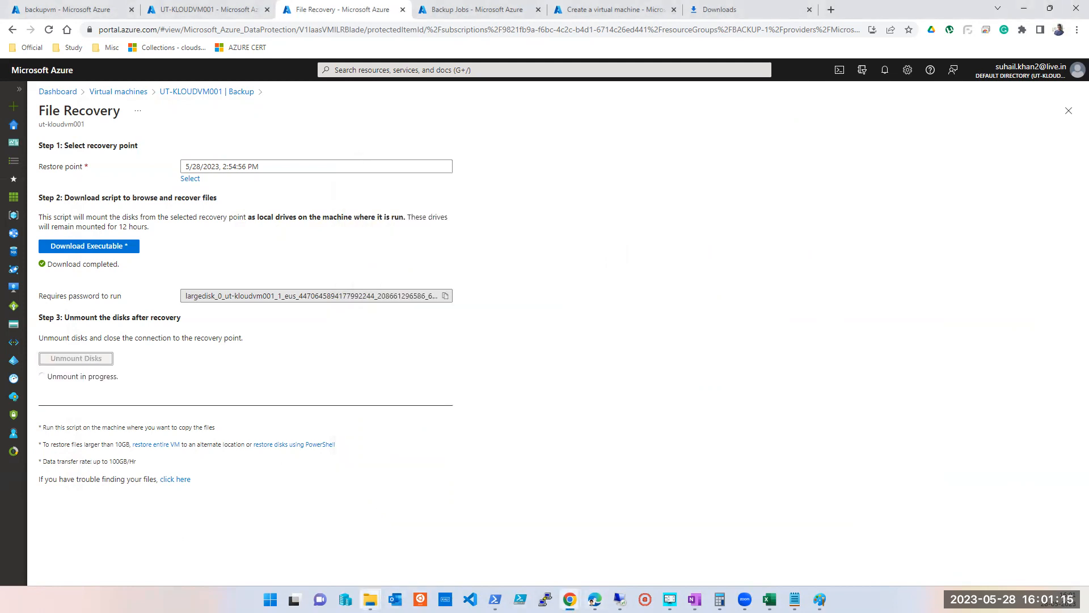
Exit the recovery script in the PowerShell console and refresh the drive list in This PC
mouse_move(369, 599)
click(560, 573)
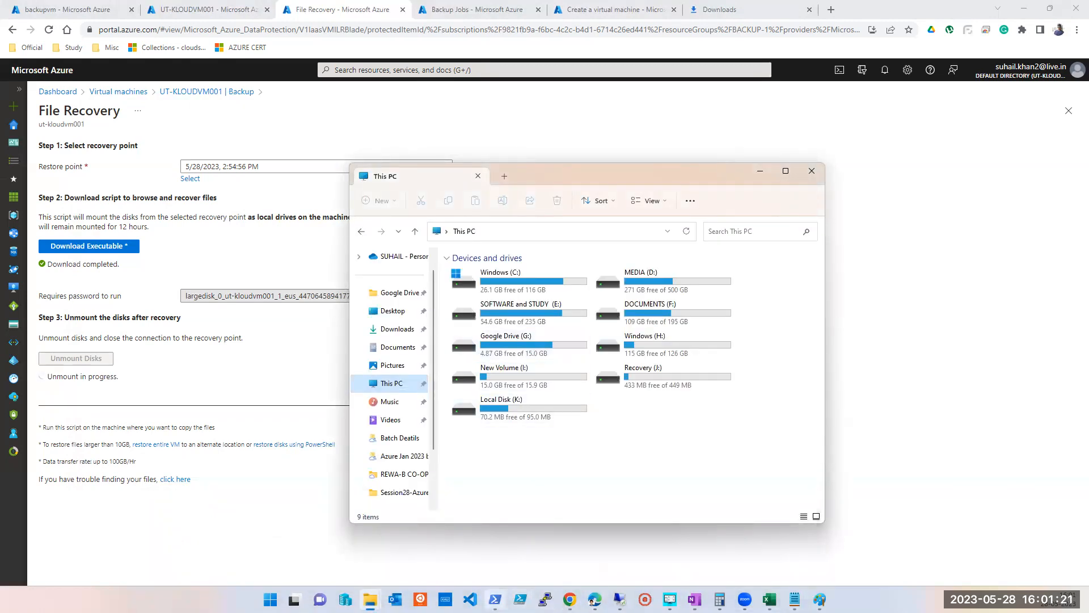
click(494, 599)
drag(508, 297, 518, 94)
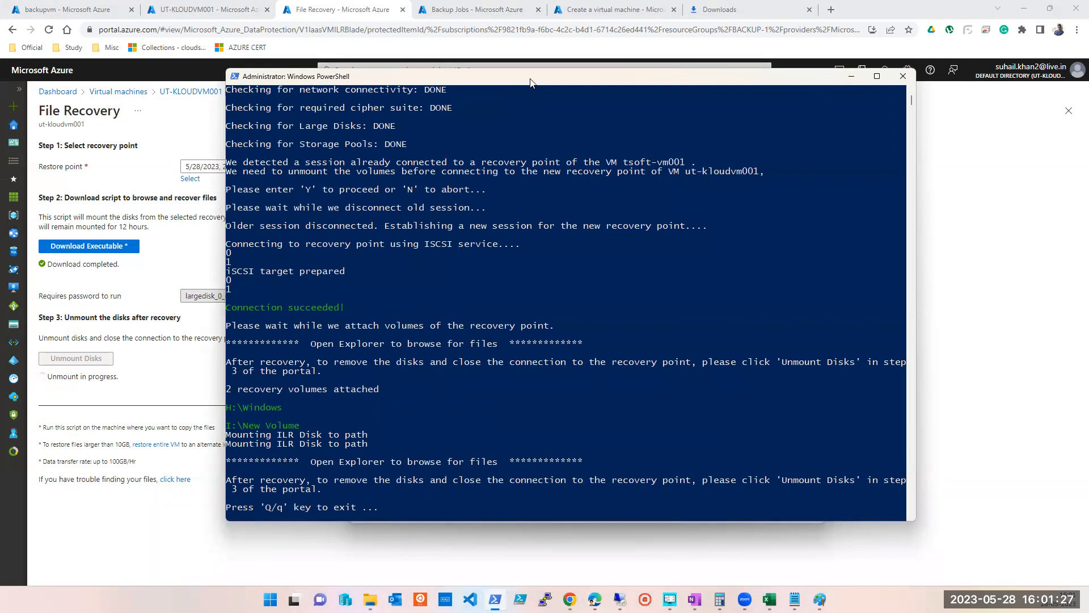
key(q)
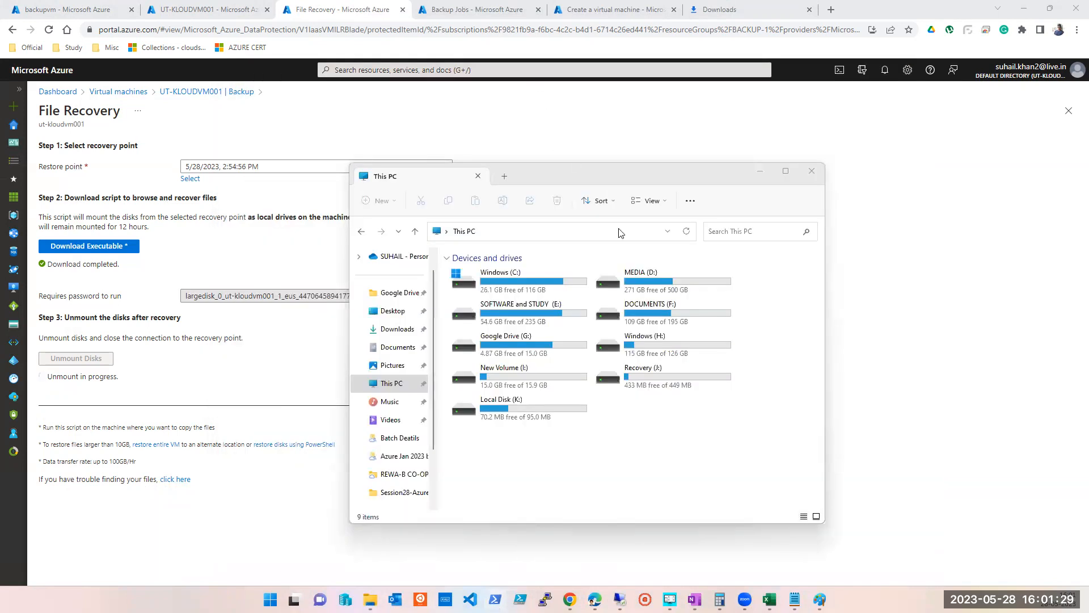
click(686, 231)
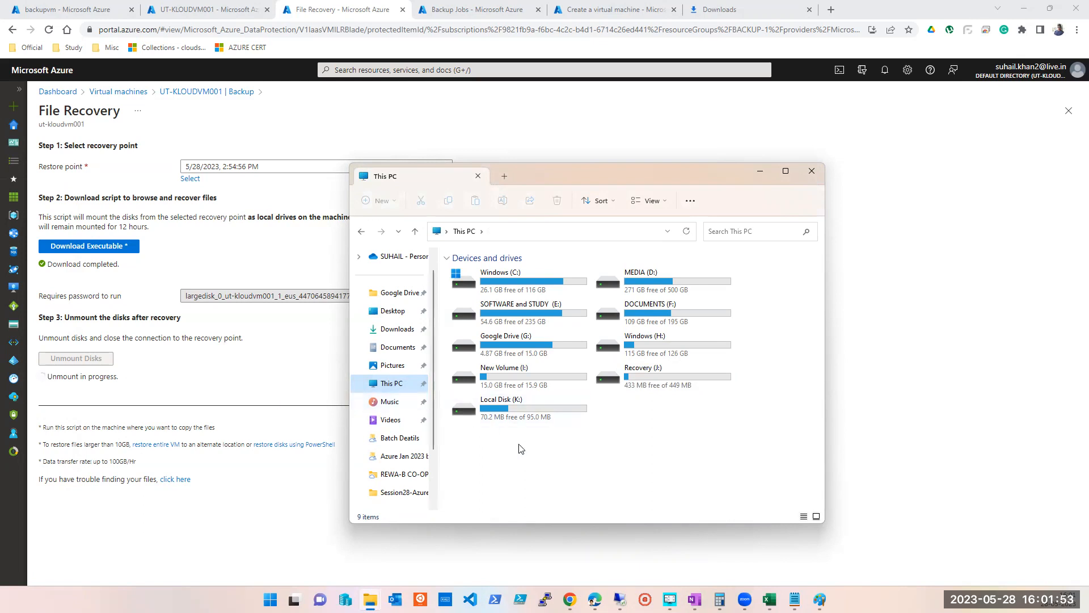
Refresh the drive list in This PC and the Backup Jobs list of the utkloudRSV vault
click(687, 231)
click(488, 12)
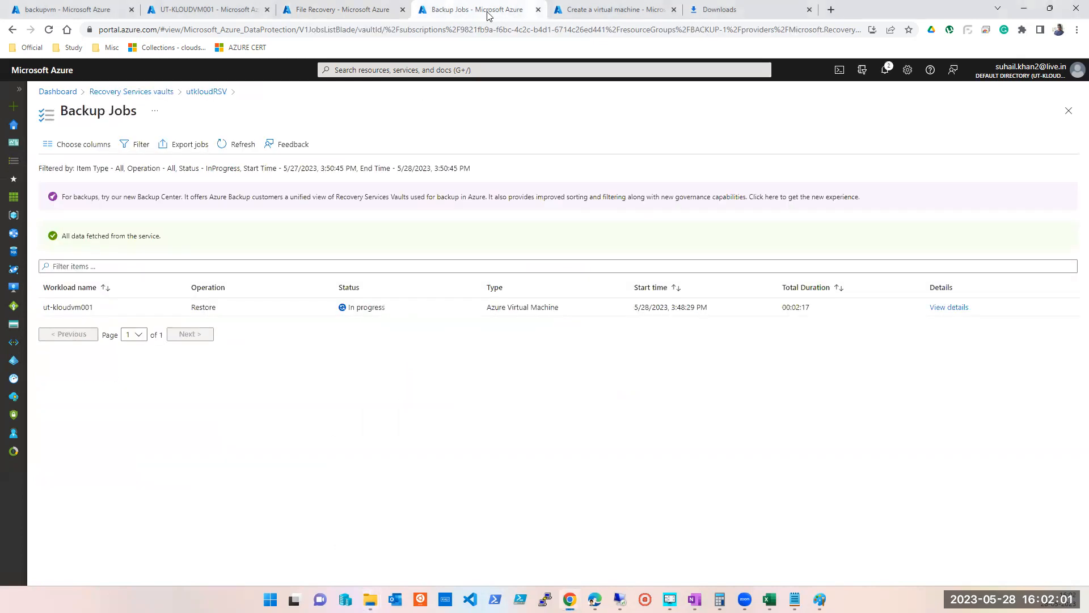
click(237, 150)
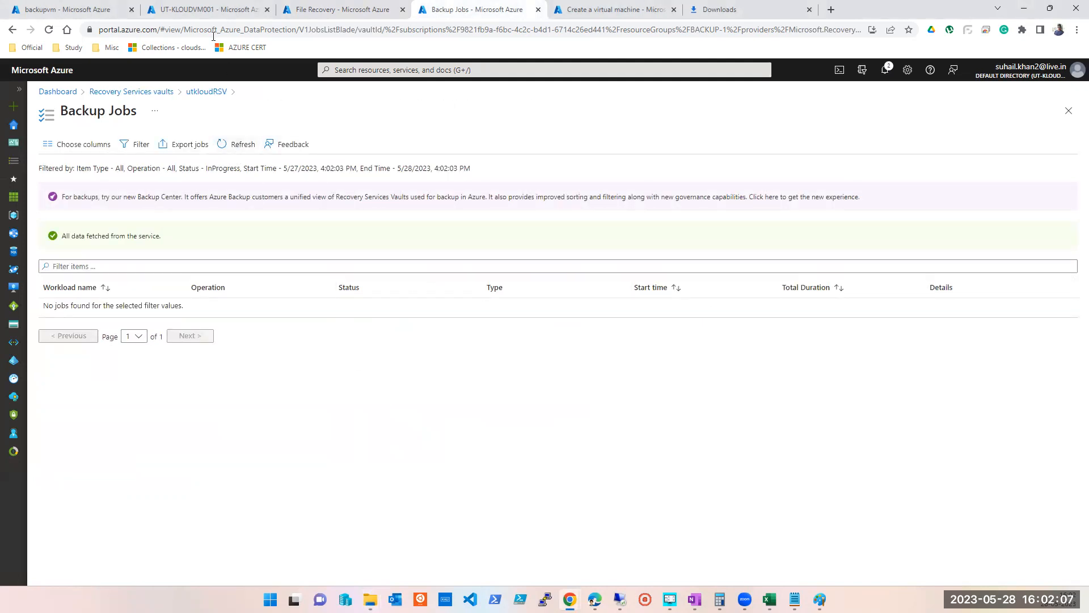
Open the Virtual machines list from the portal search and copy the public IP address of newVMfrombackup
click(217, 10)
click(399, 70)
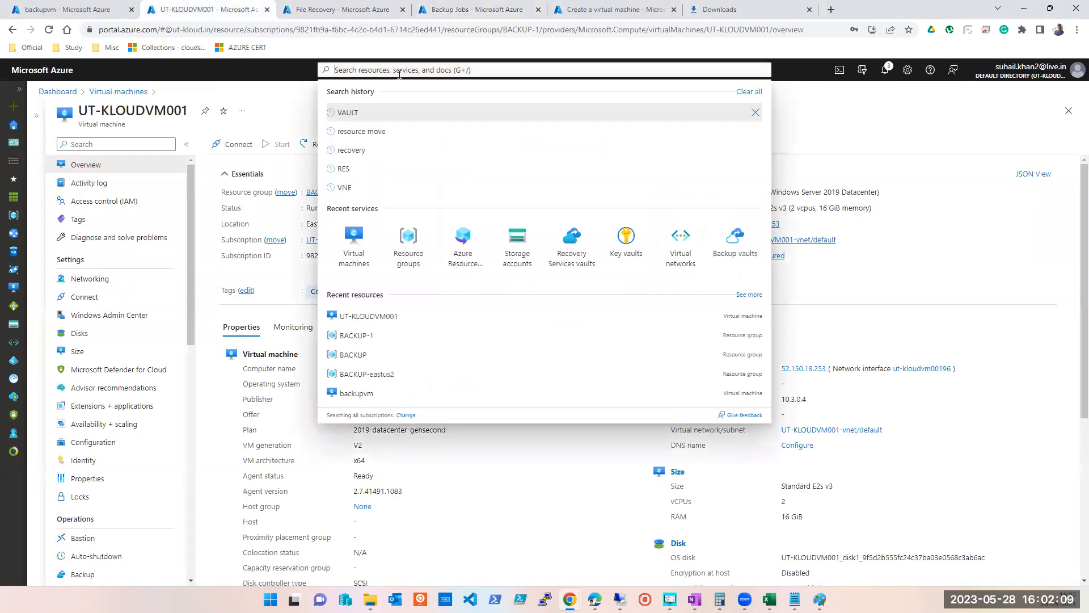
click(360, 249)
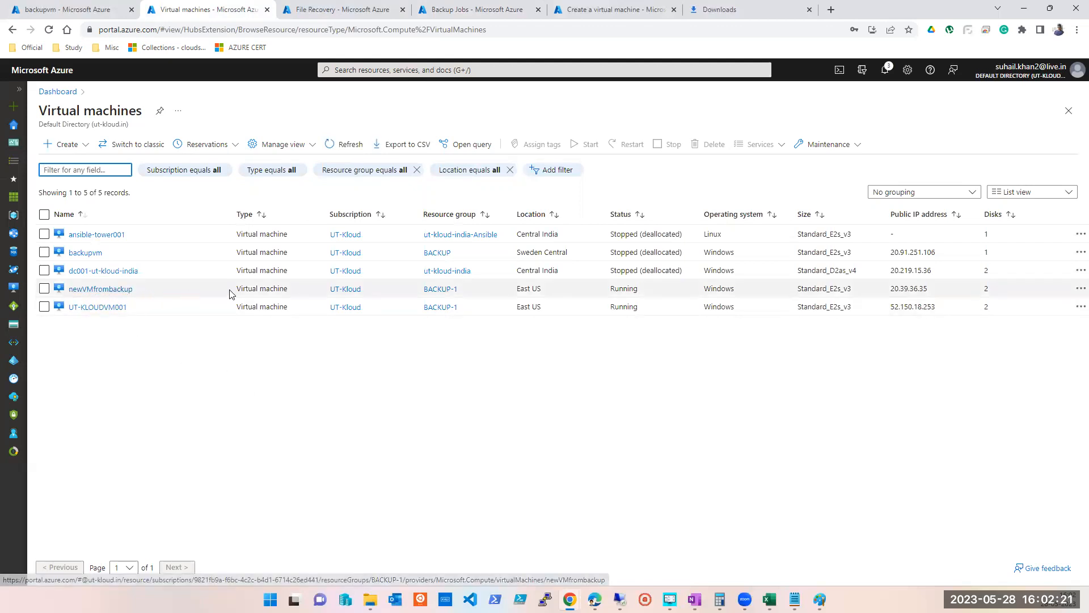
double_click(912, 289)
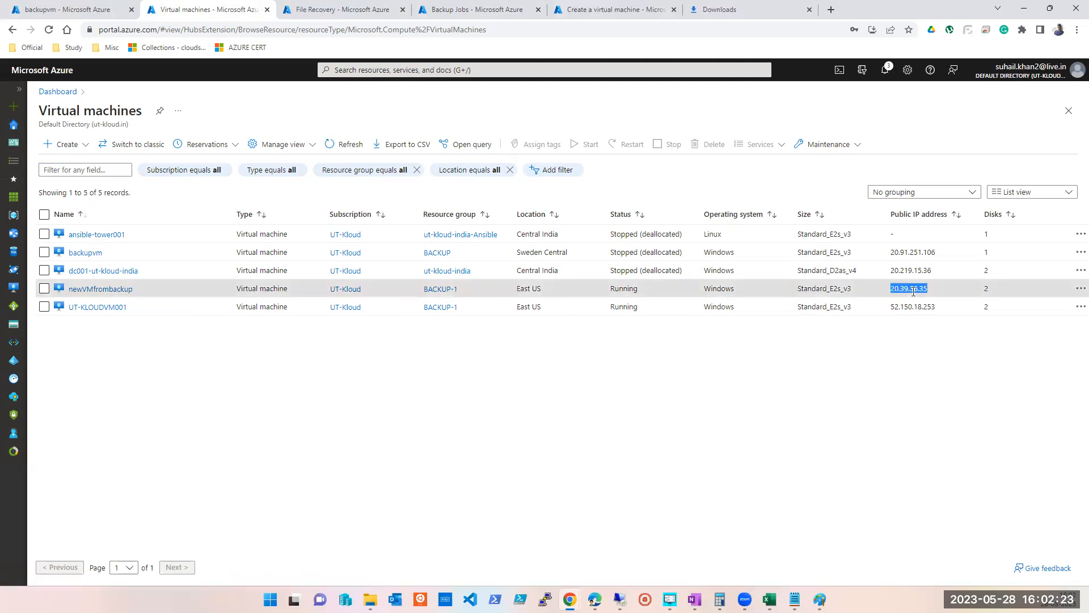
Start a new Remote Desktop connection to newVMfrombackup at 20.39.36.35
click(619, 599)
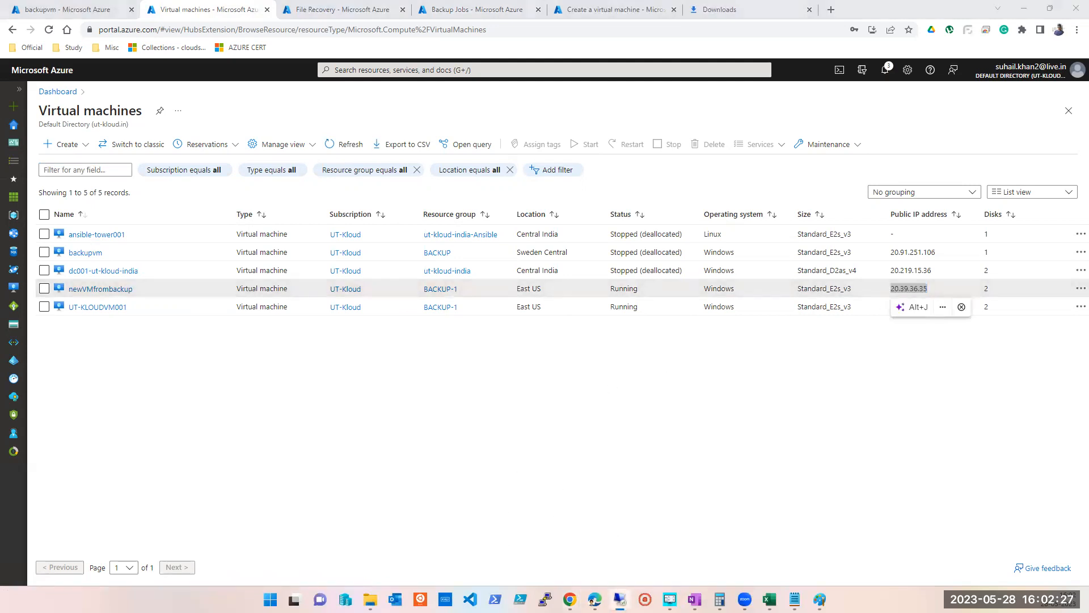
right_click(619, 599)
click(610, 532)
click(549, 344)
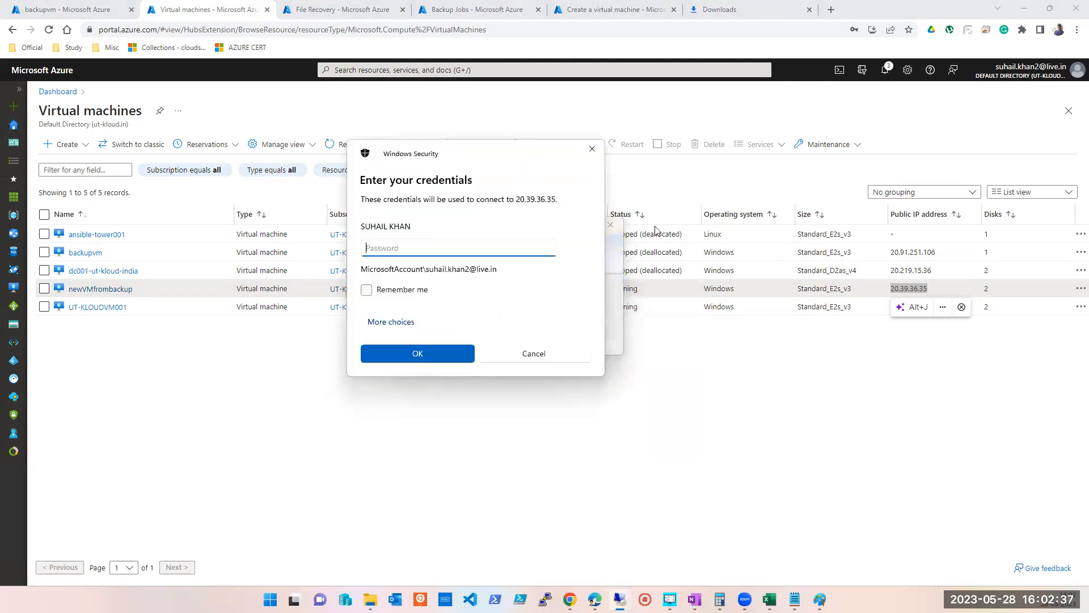
Sign in with a different account, tapout, entering its password, remembering the credentials and accepting the untrusted certificate
click(406, 321)
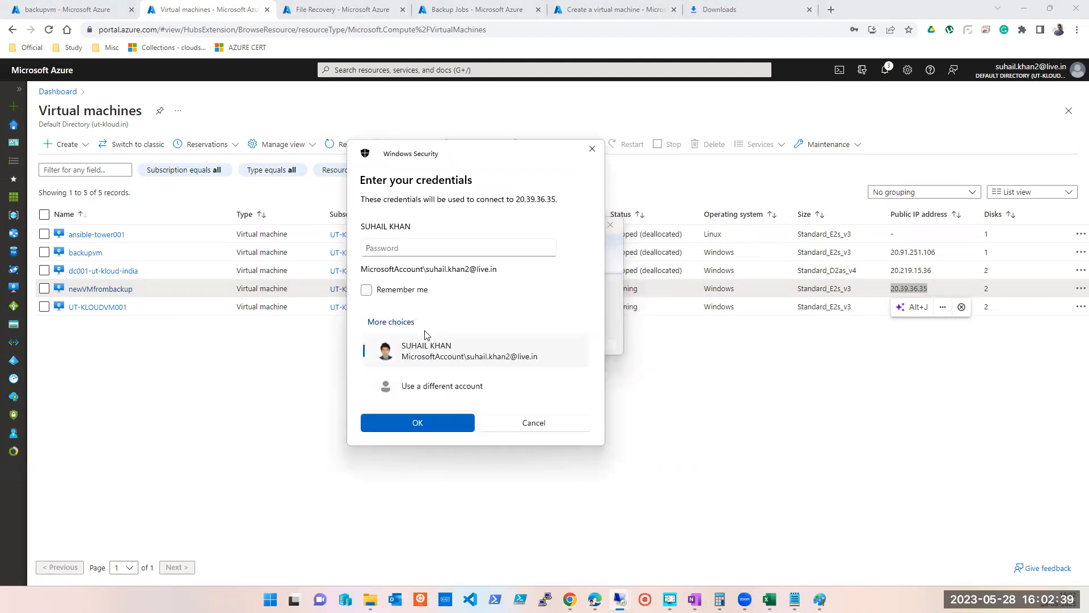
click(441, 393)
text(tapout)
key(Tab)
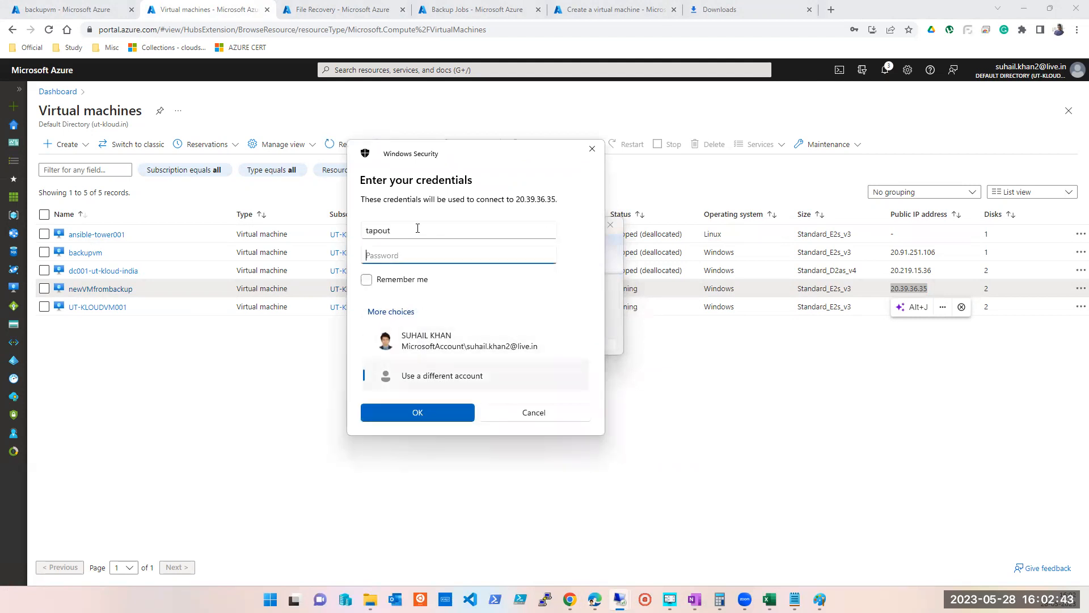
text(*************)
key(Tab)
key(space)
key(Return)
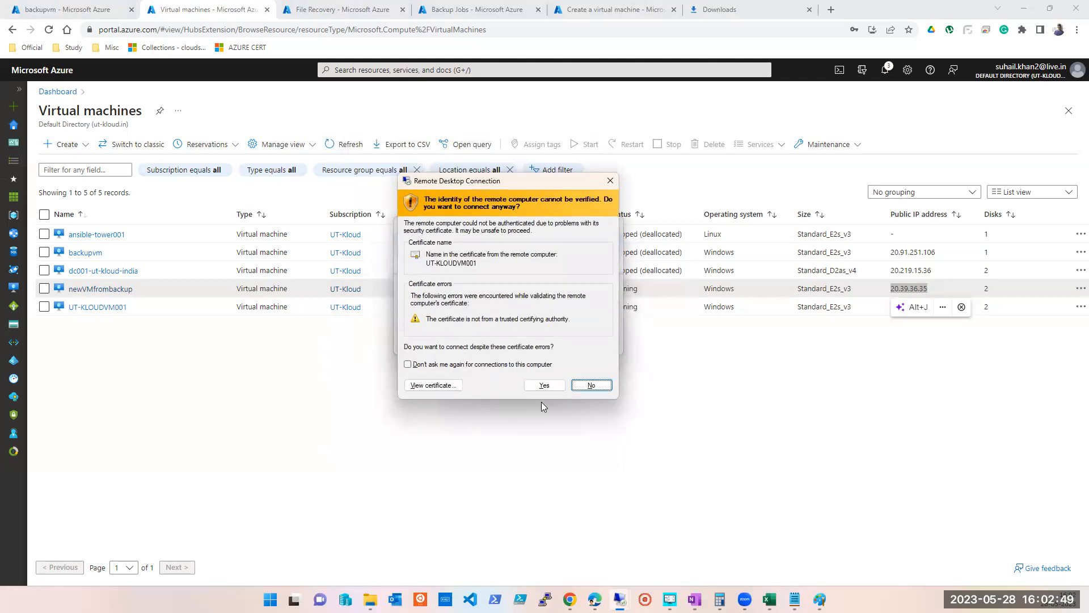
click(545, 387)
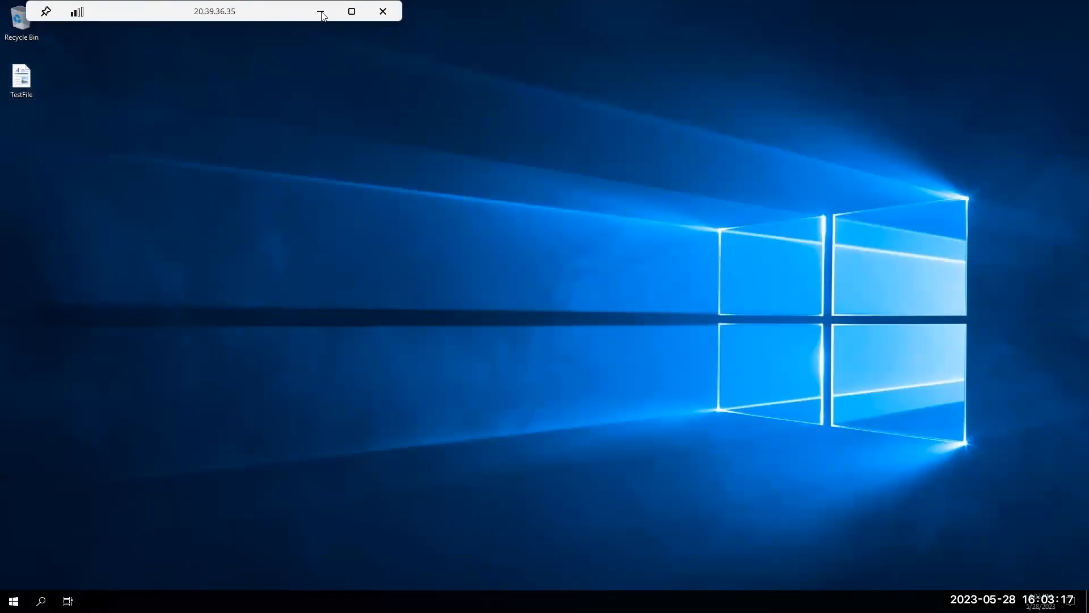
Restore both remote sessions to windows and tile 52.150.18.253 beside 20.39.36.35 across the screen
double_click(141, 11)
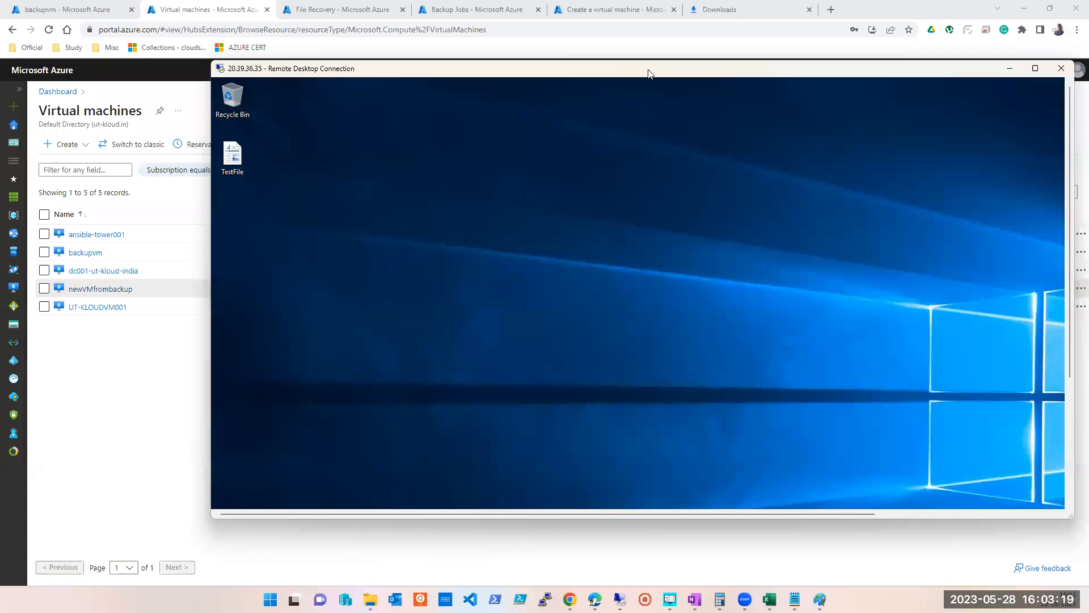
drag(281, 67, 281, 112)
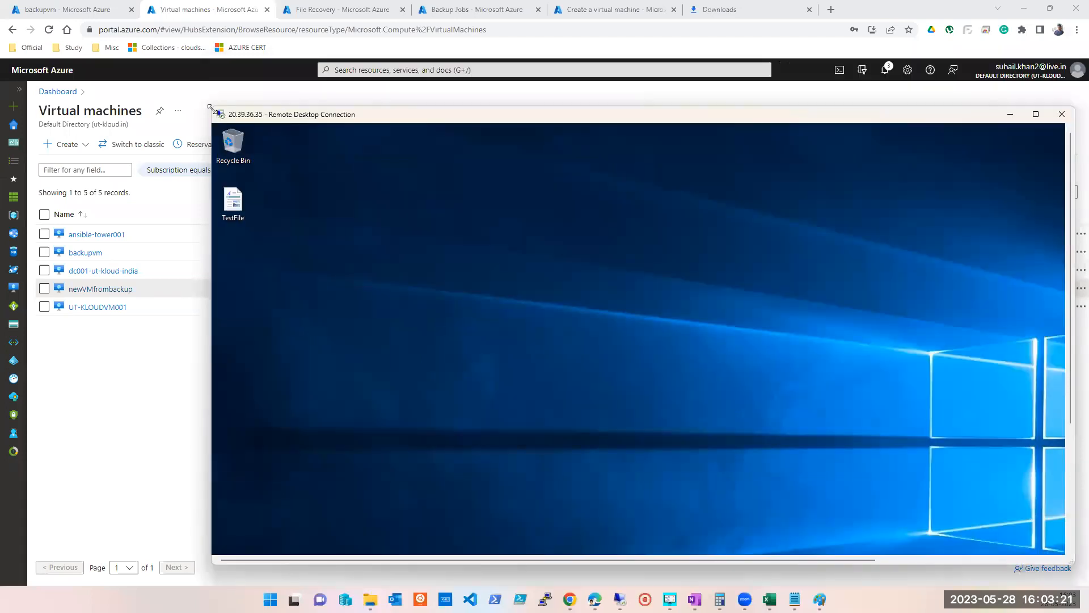
drag(209, 107, 540, 34)
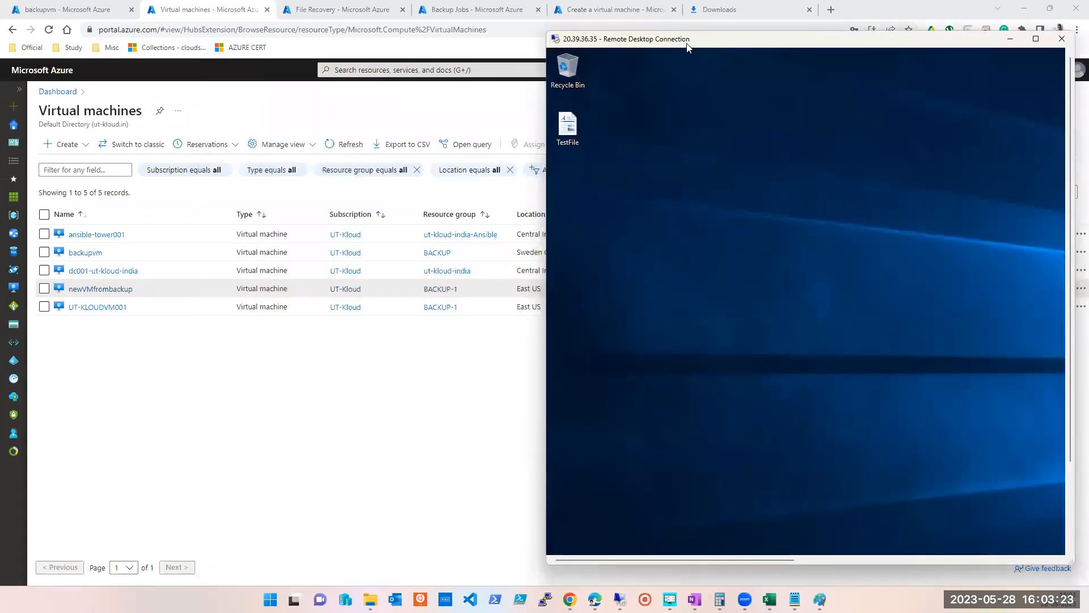
mouse_move(620, 599)
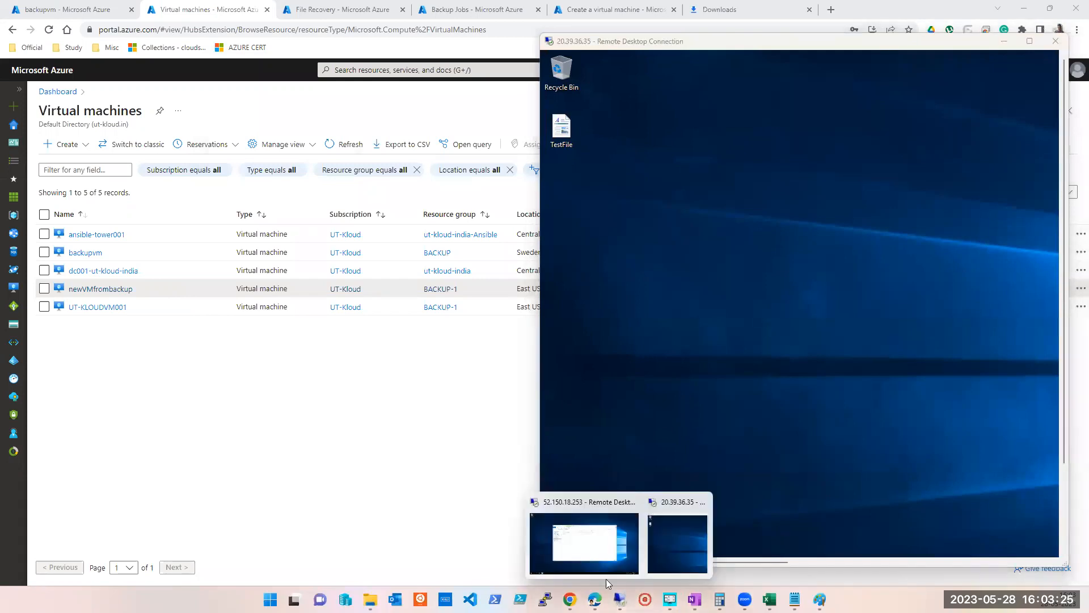
click(597, 560)
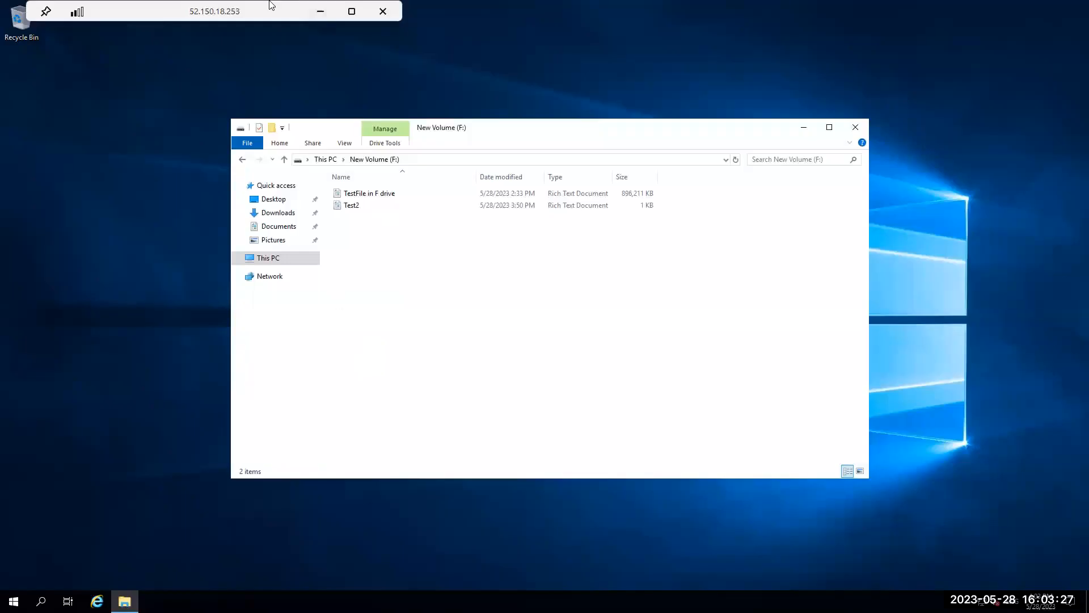
click(352, 12)
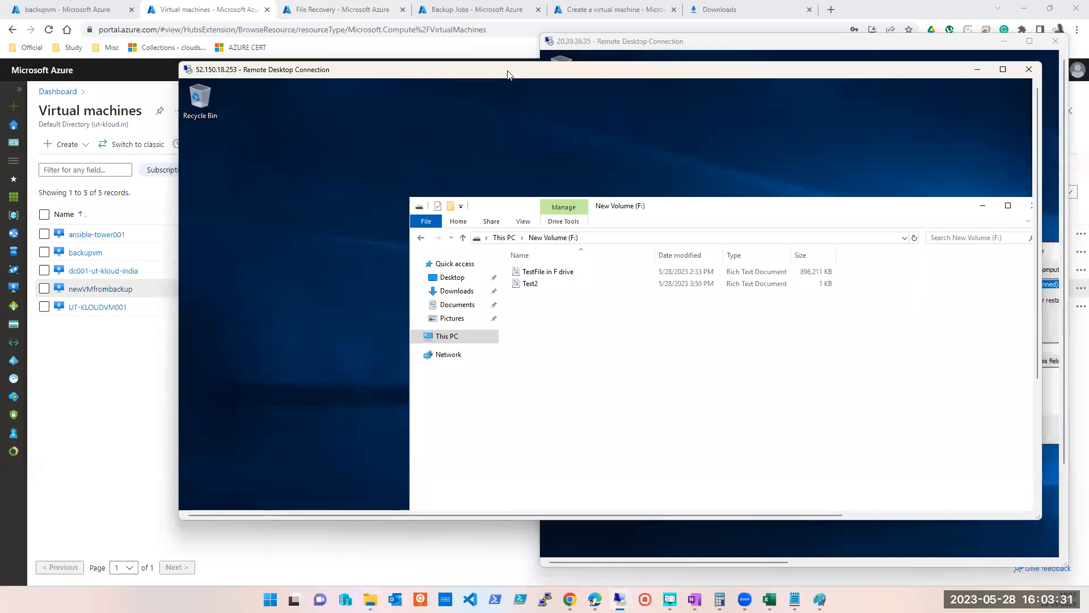
key(super+Left)
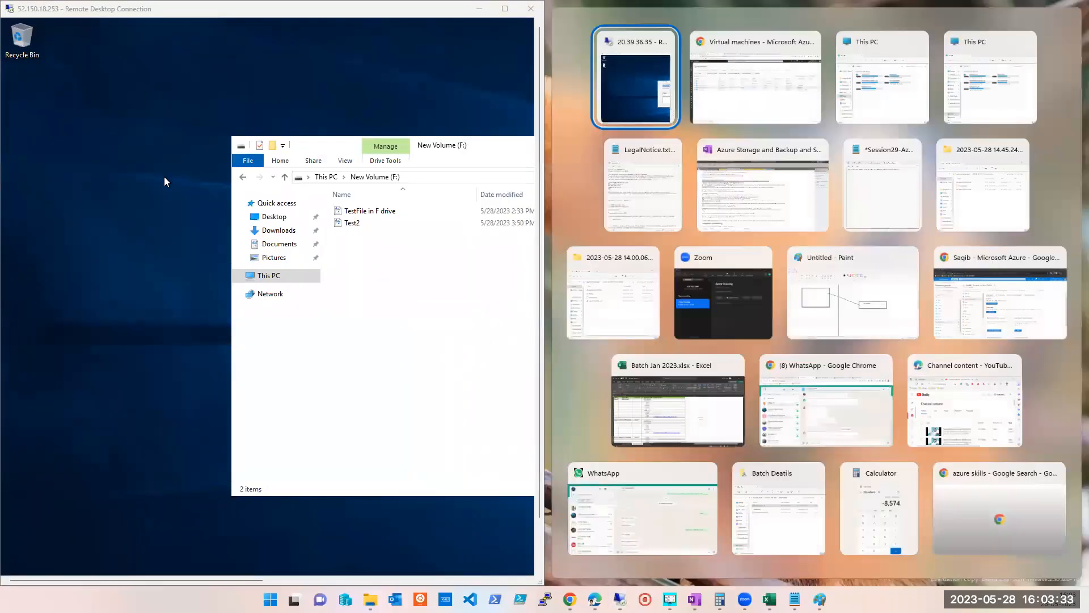
click(633, 87)
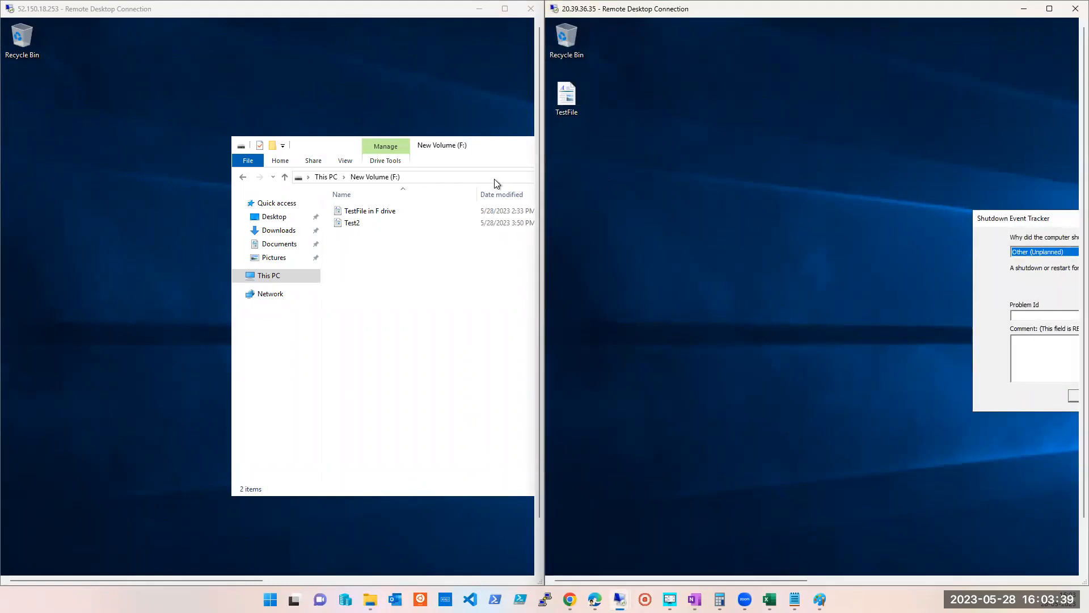
Compare TestFile on the restored VM's desktop with the Test2 file on the original VM's New Volume (F:)
click(368, 109)
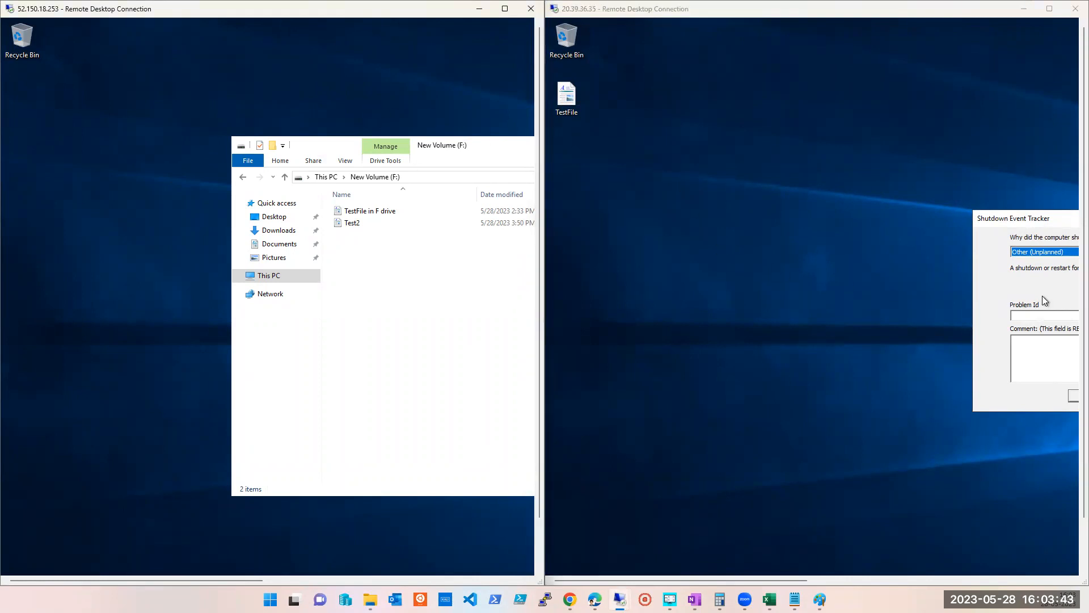
click(567, 117)
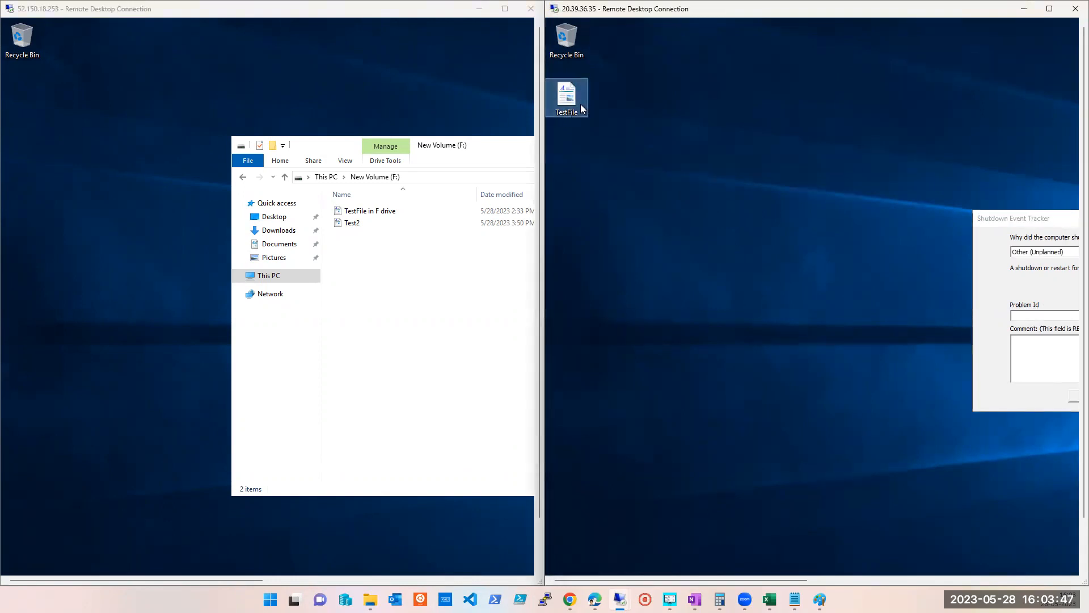
click(561, 112)
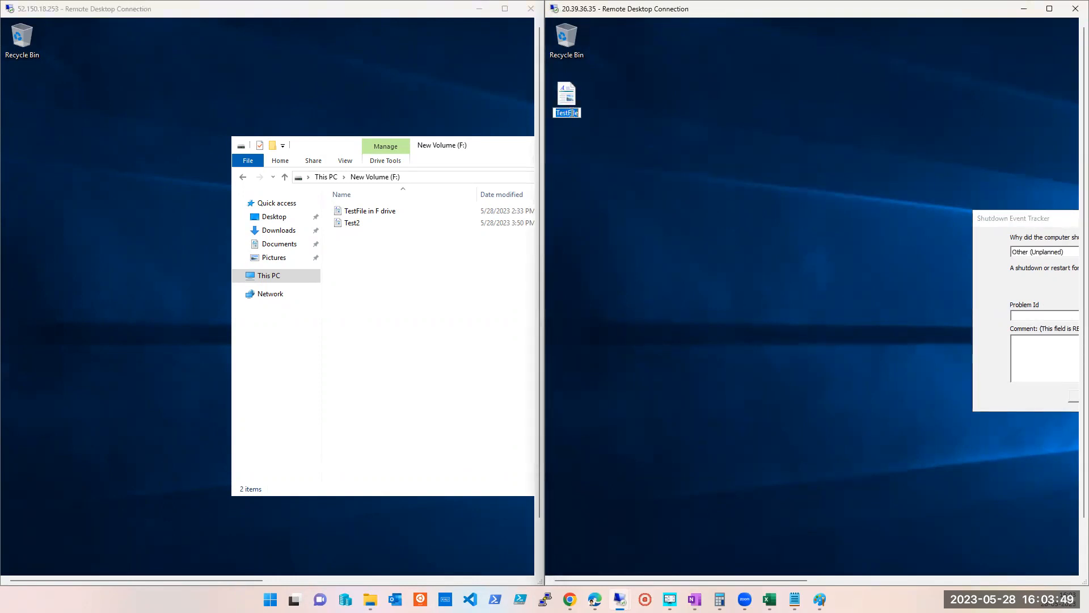
click(565, 102)
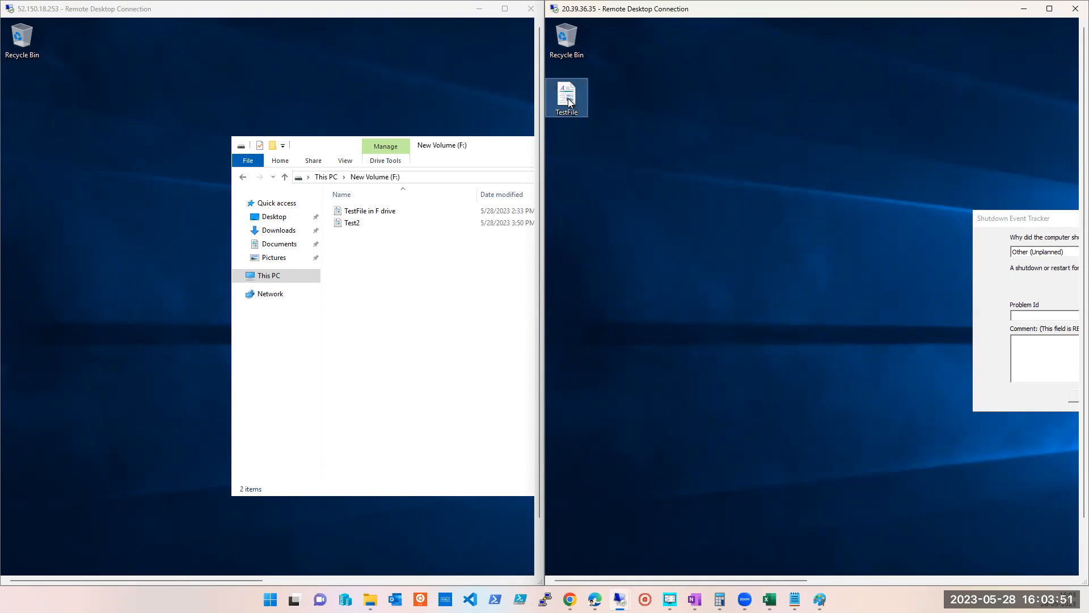
click(987, 218)
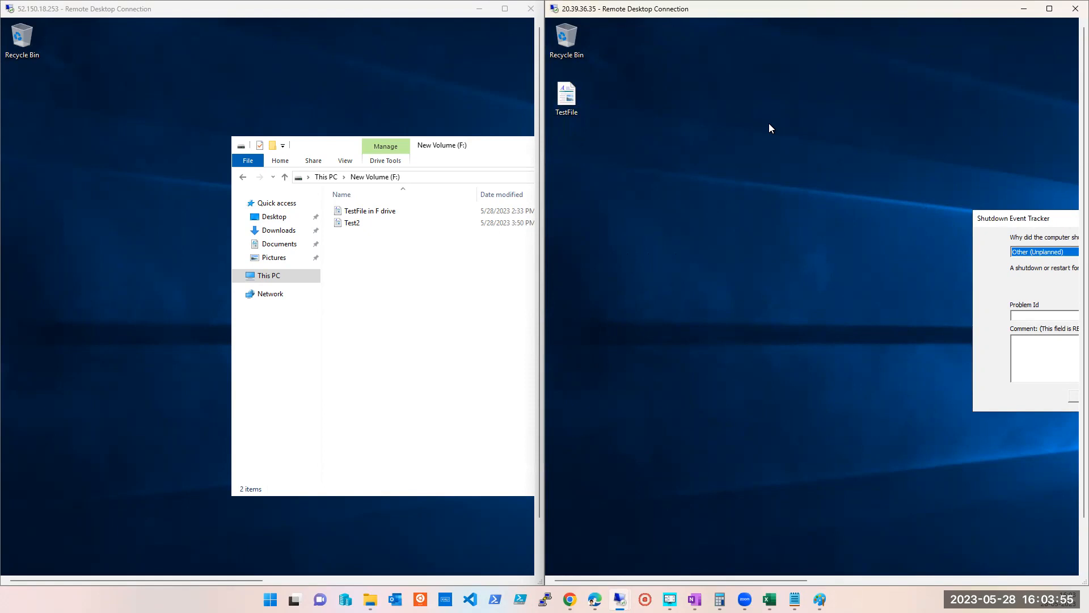
click(358, 225)
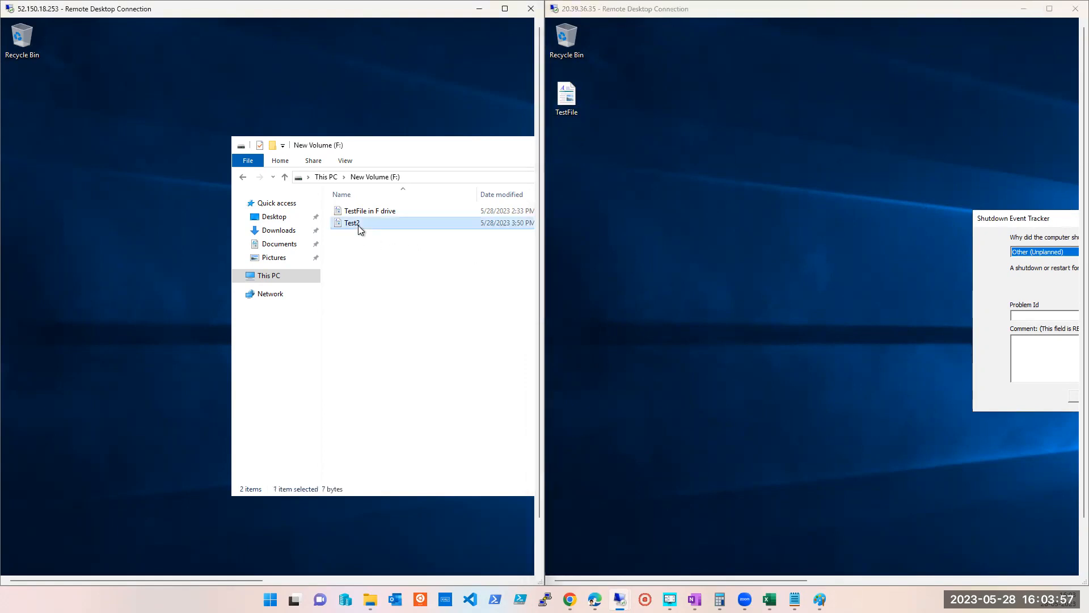
Open New Volume (F:) in File Explorer on the restored VM, placing the window where its files are visible
drag(1082, 403, 1083, 496)
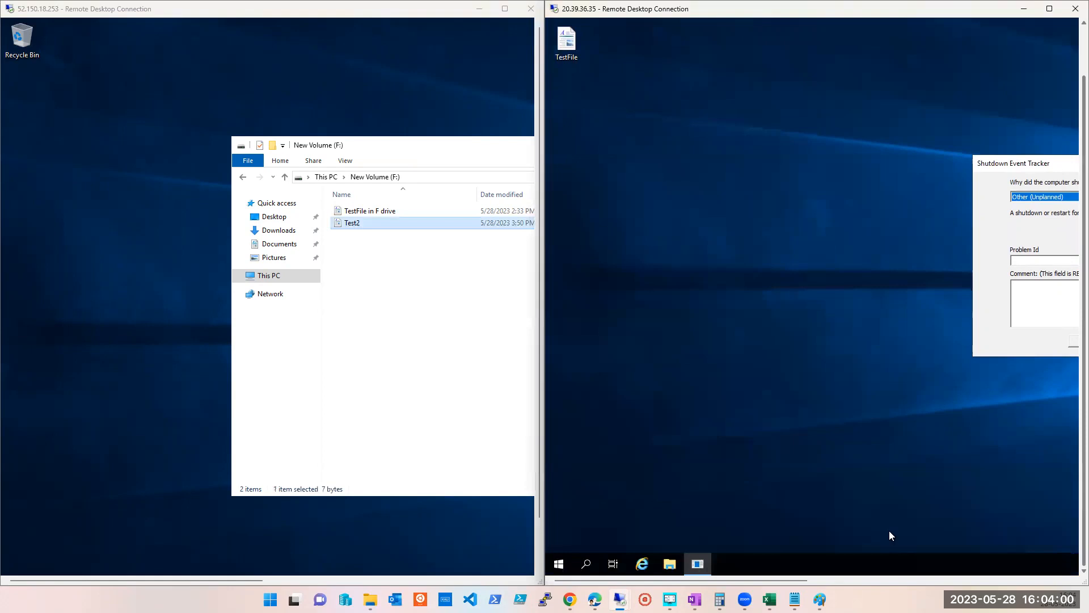
click(672, 564)
drag(1083, 477, 1082, 339)
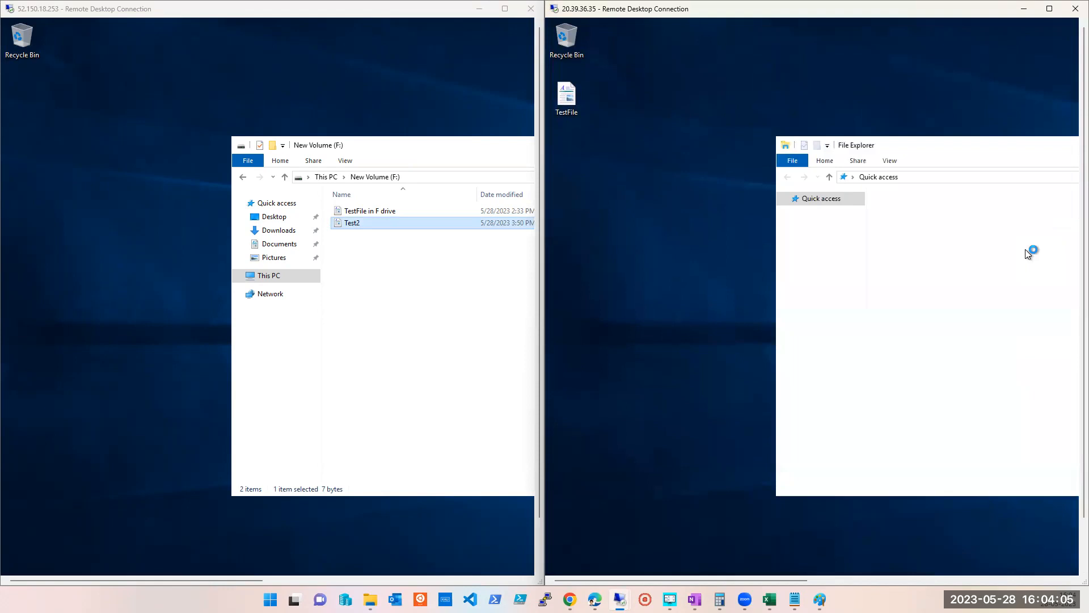
click(813, 279)
drag(913, 146, 753, 69)
click(1037, 268)
double_click(1036, 267)
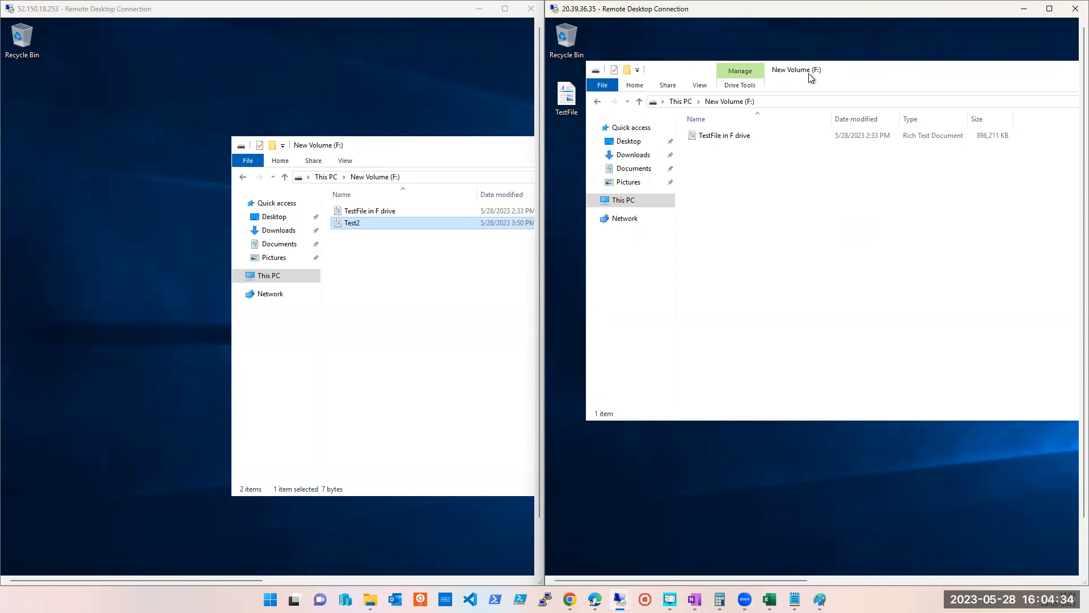
Disconnect the 20.39.36.35 remote session and bring the Virtual machines page to the front
click(1073, 16)
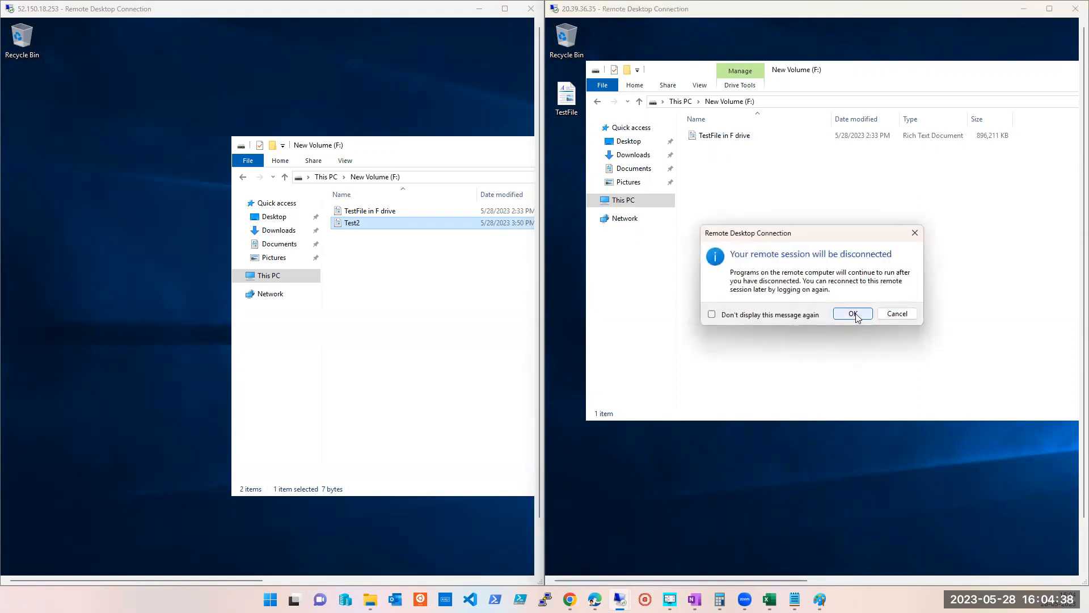
click(852, 311)
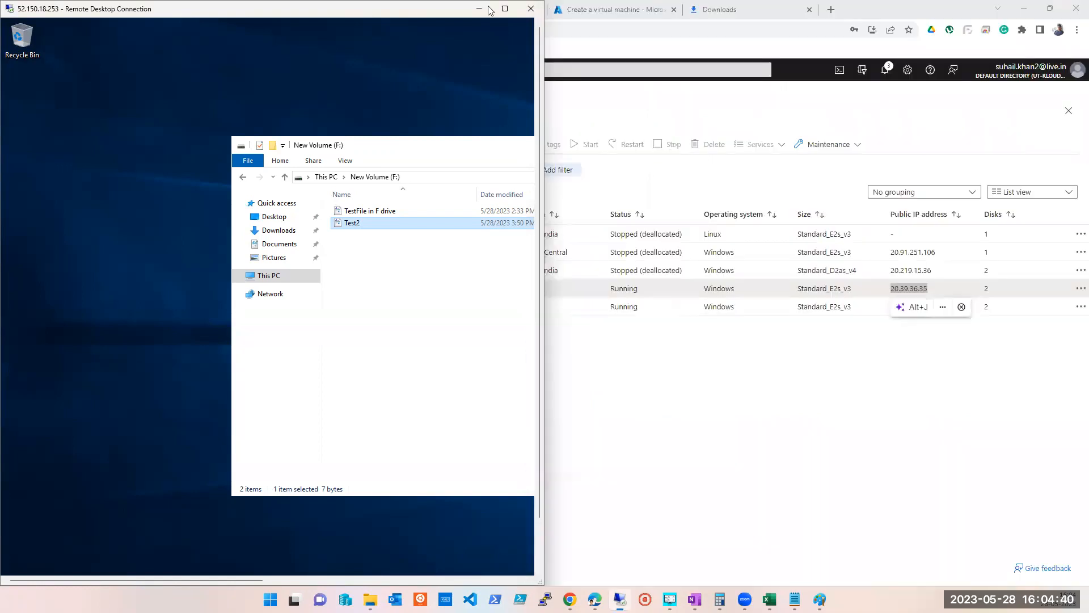
key(super+Right)
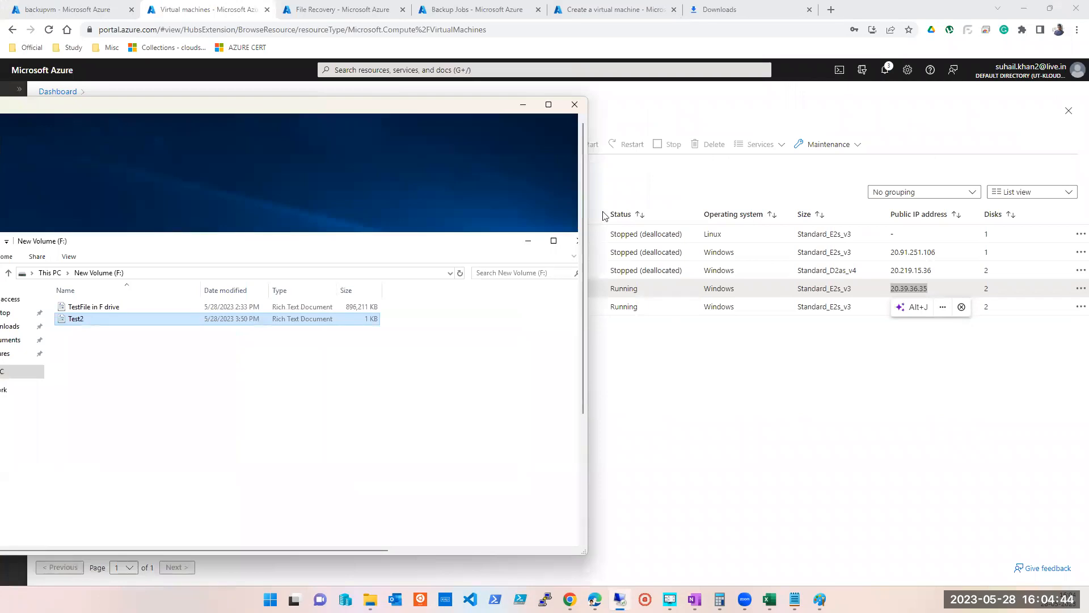
click(701, 423)
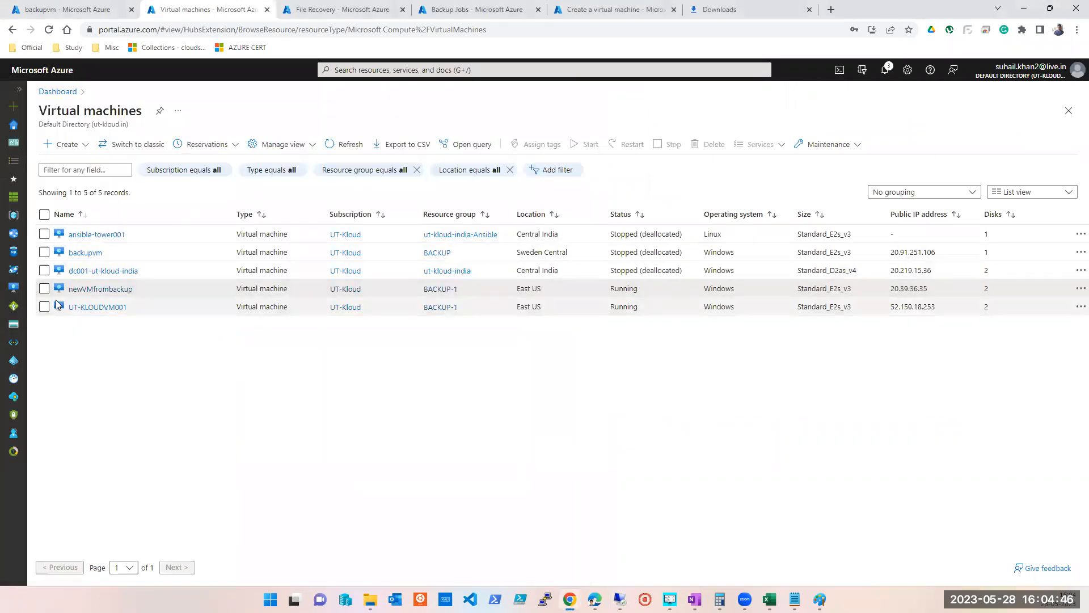
Open the Backup page of UT-KLOUDVM001 with the virtual machines list collapsed
click(100, 309)
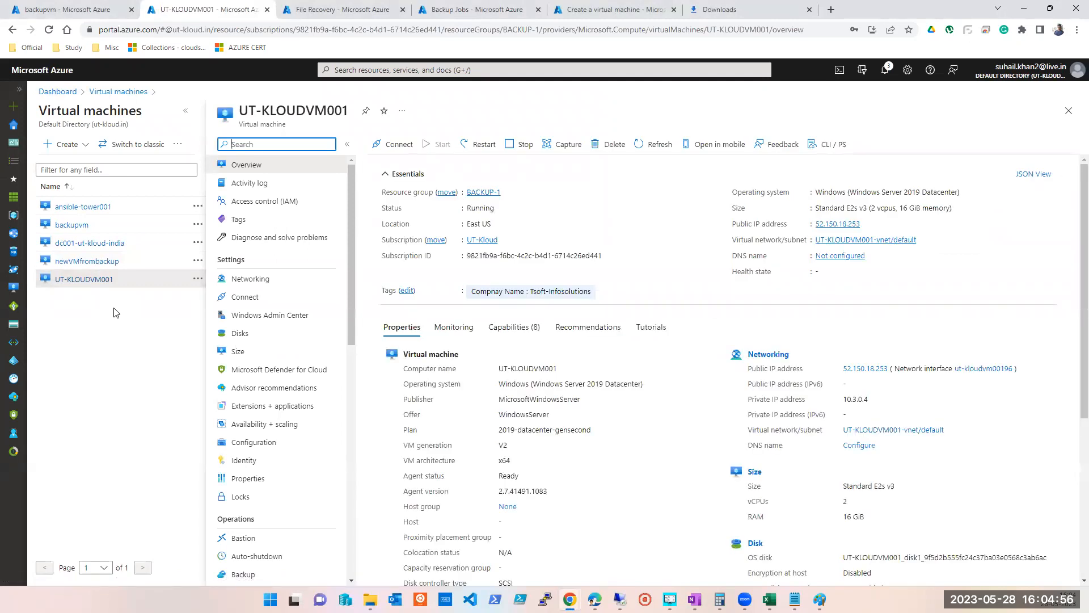
click(185, 111)
scroll(151, 340, down, 5)
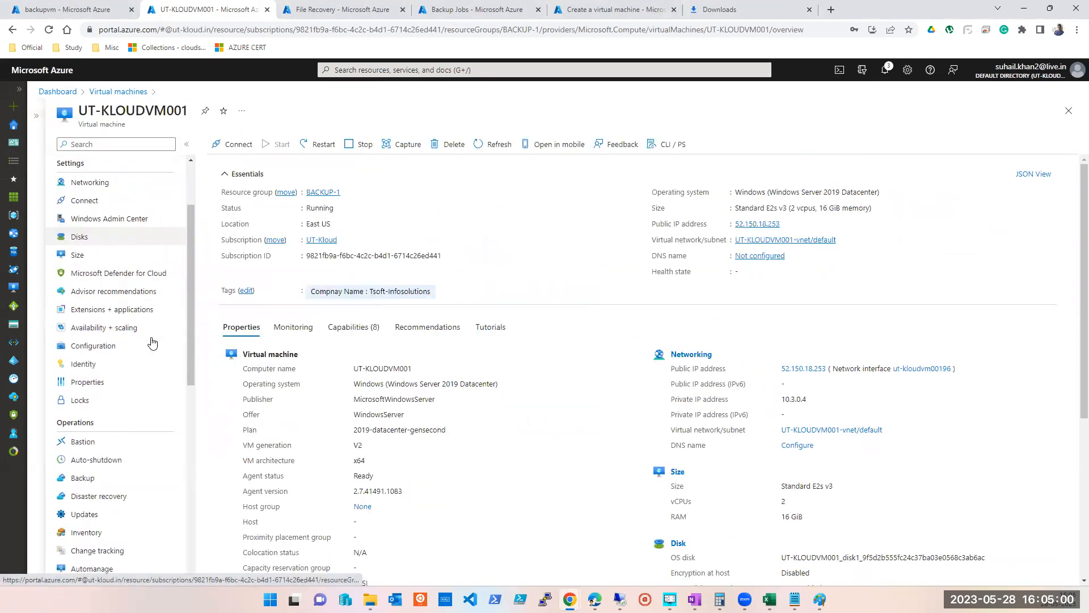
click(78, 295)
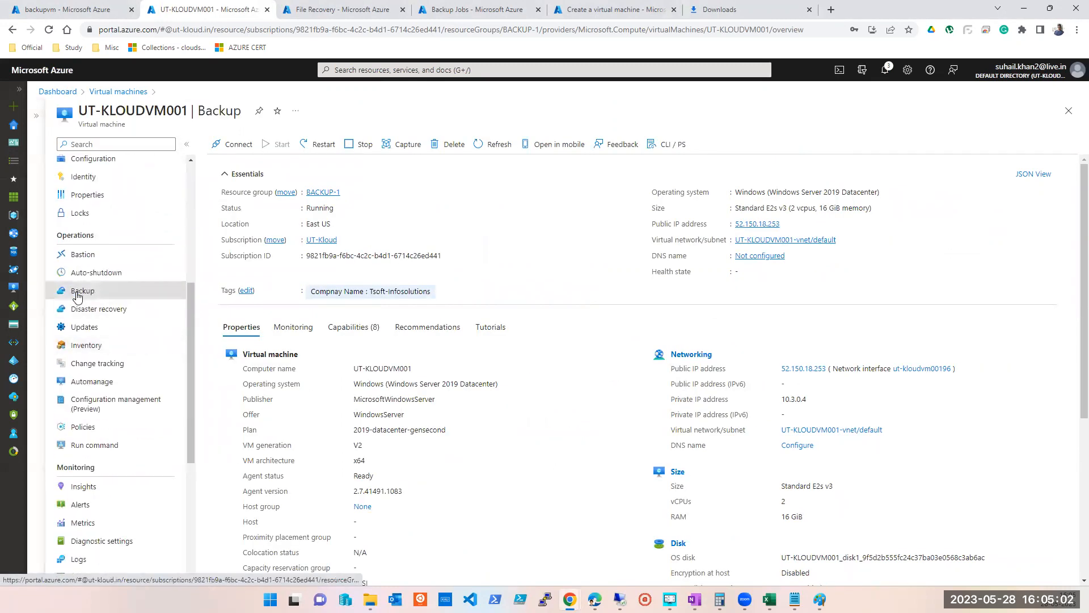
click(299, 145)
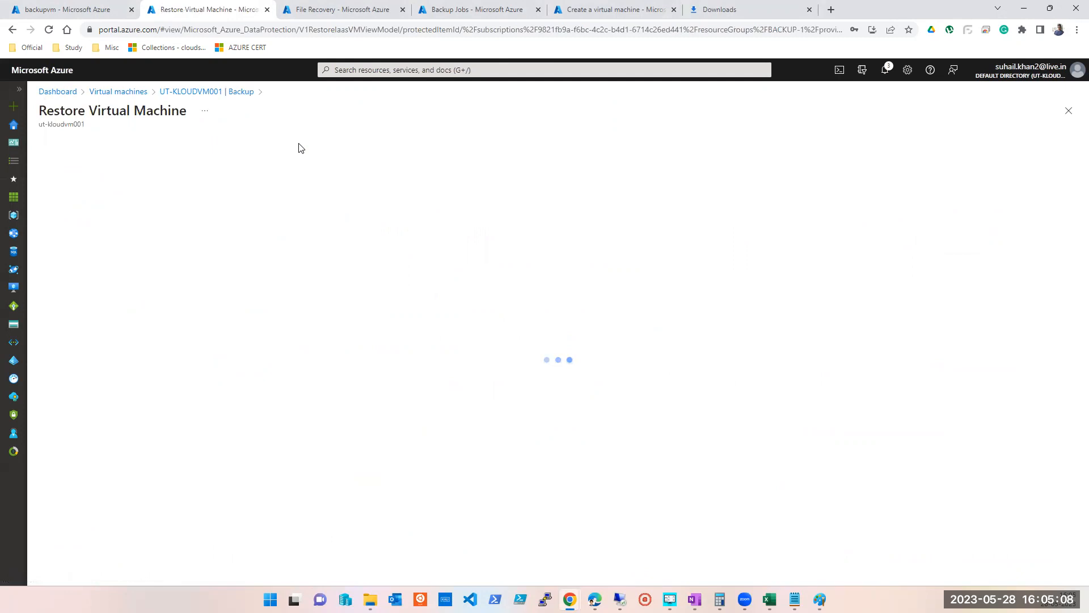
click(190, 185)
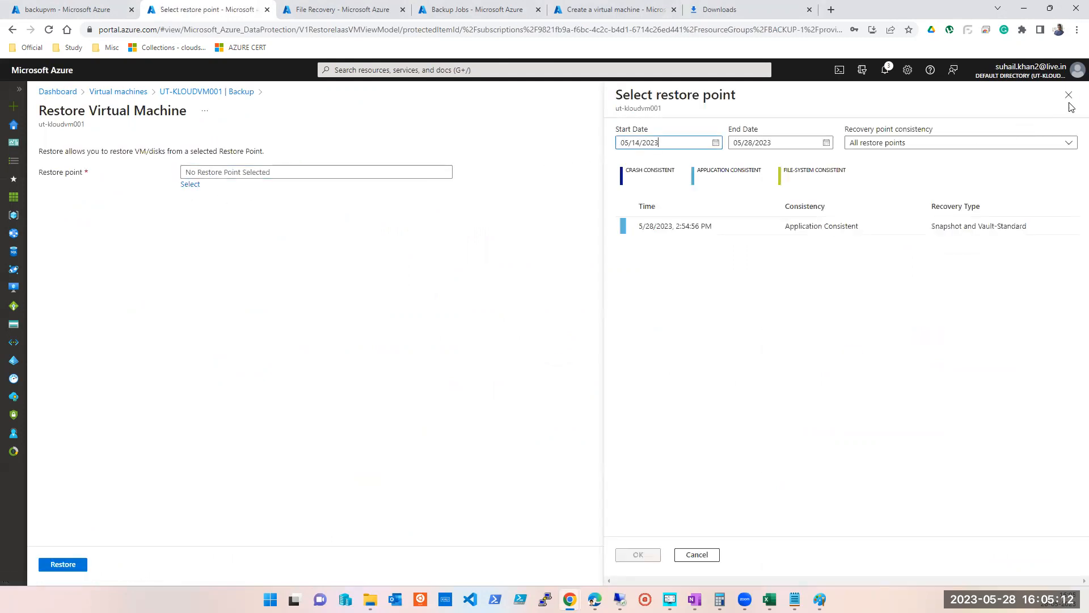
click(1068, 96)
click(1067, 114)
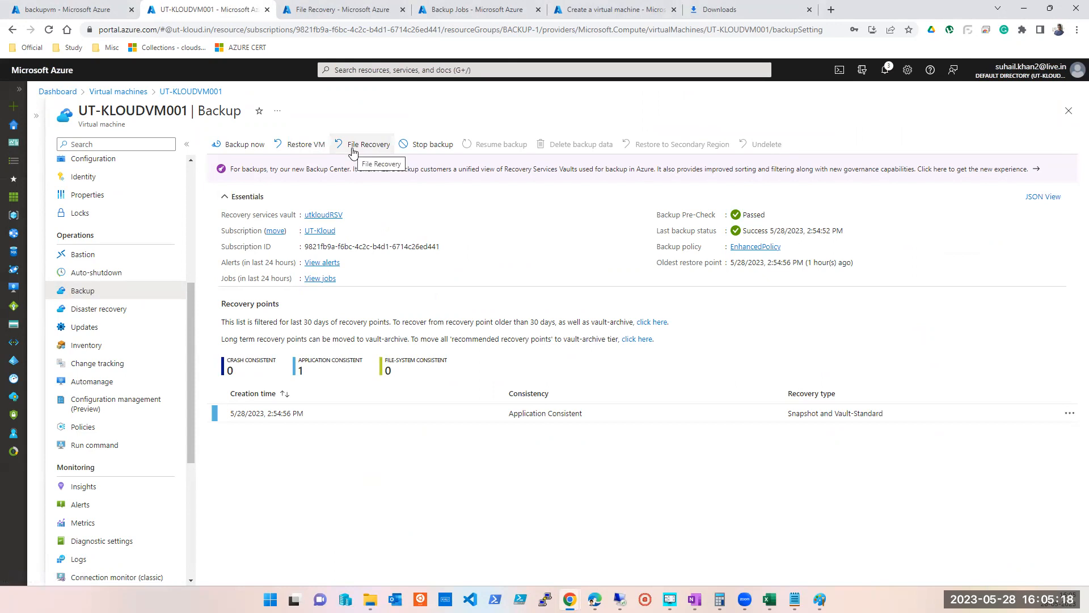
Start a VM restore from the 5/28/2023, 2:54:56 PM restore point and set the restore type to Restore disks
click(292, 147)
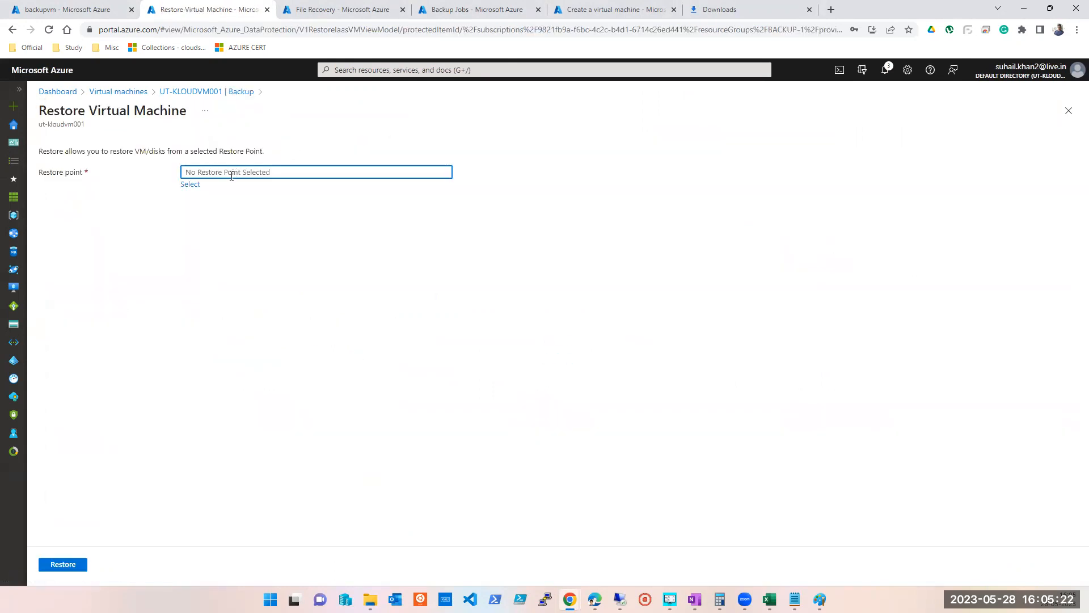
click(191, 184)
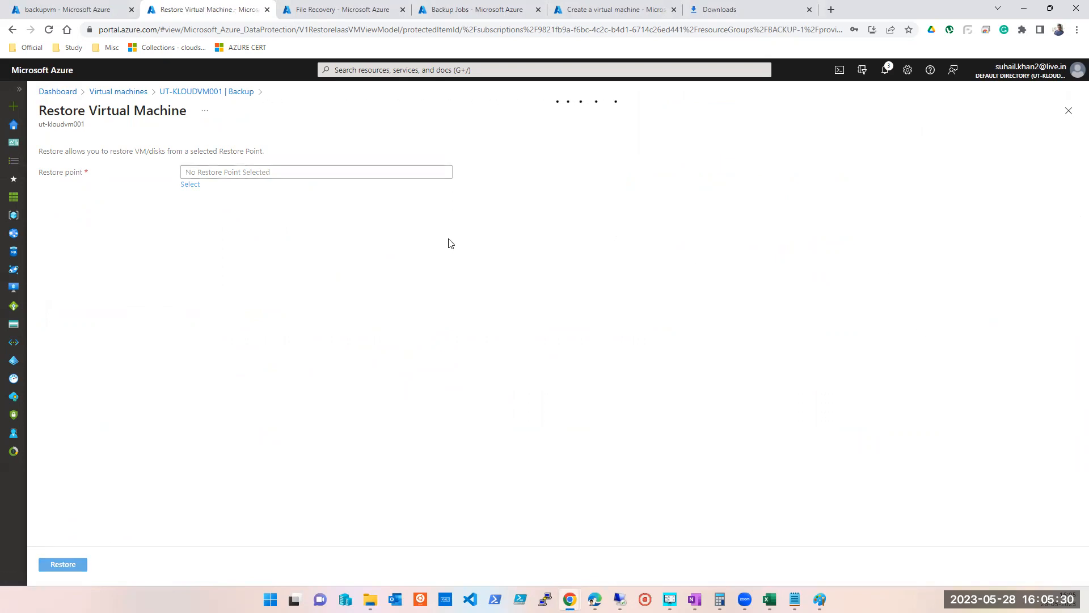
scroll(444, 243, down, 1)
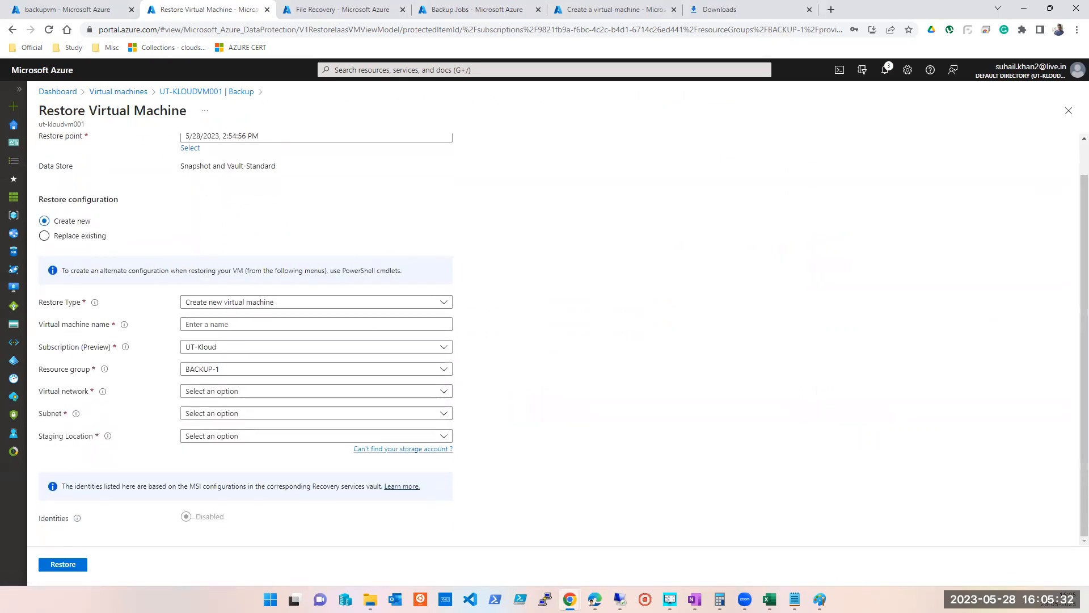
click(245, 304)
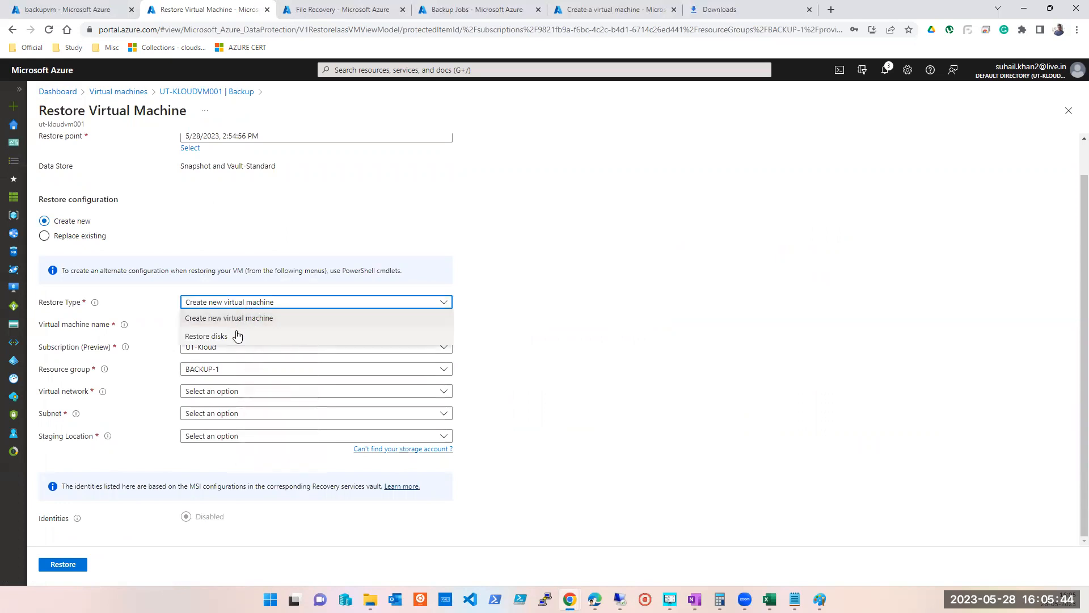
click(236, 335)
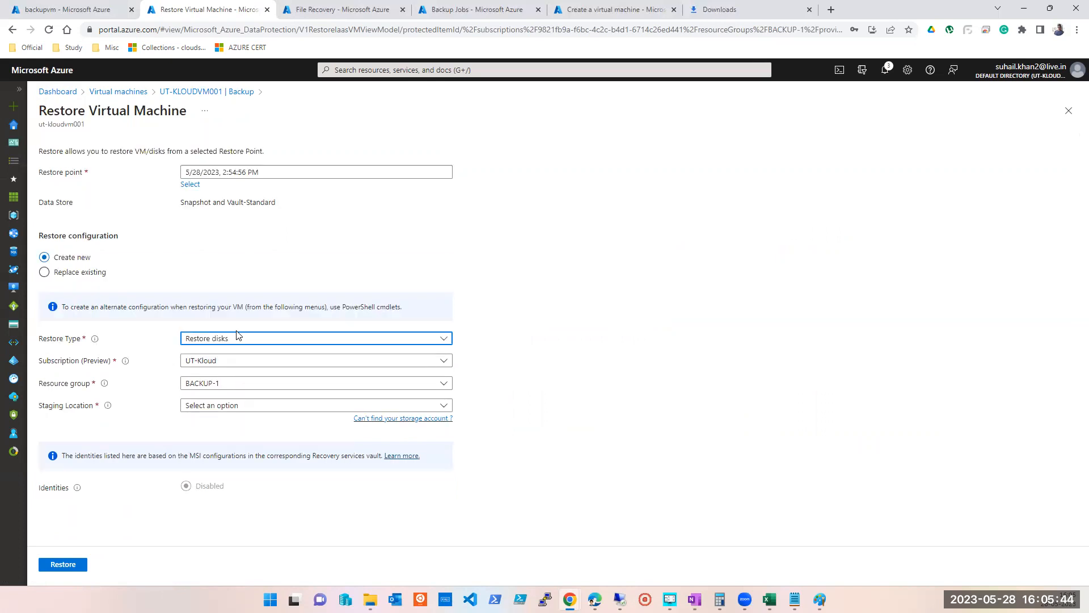
Examine the Staging Location choices for the disk restore
click(228, 405)
click(194, 418)
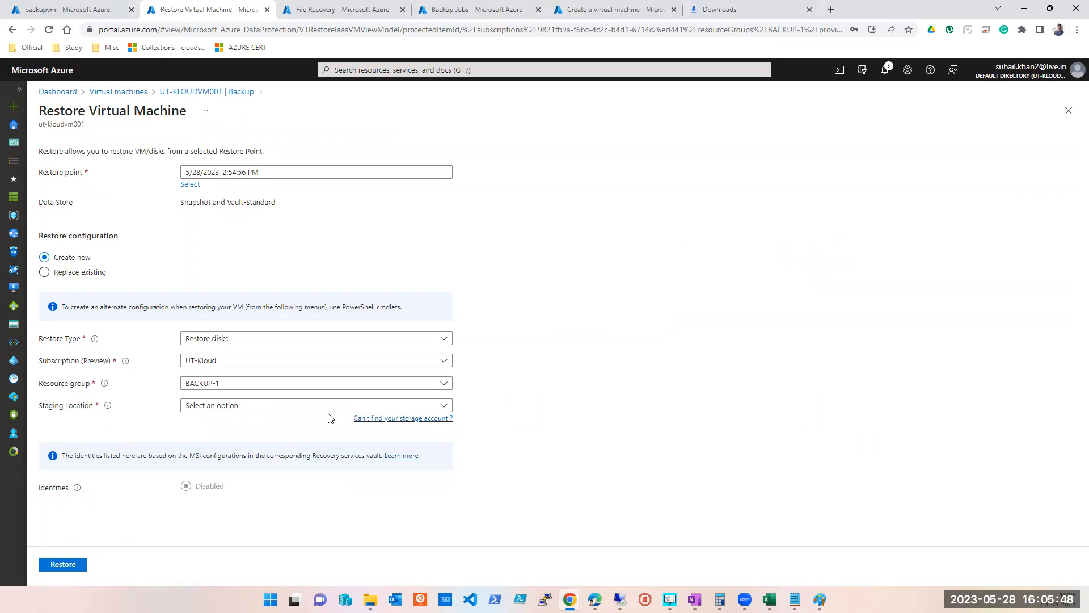
click(328, 409)
click(166, 398)
click(240, 406)
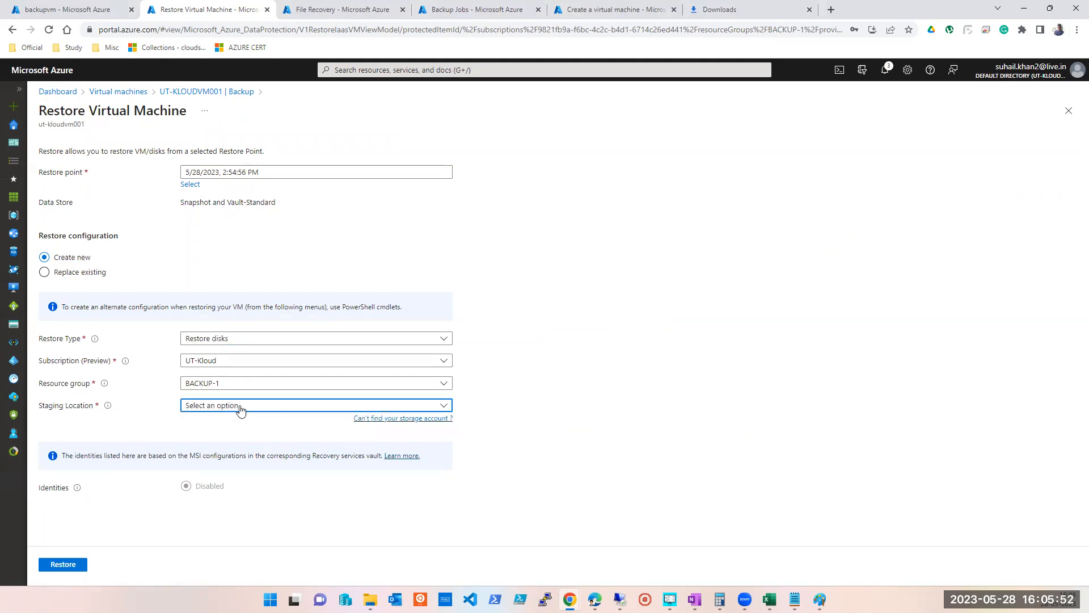
click(444, 10)
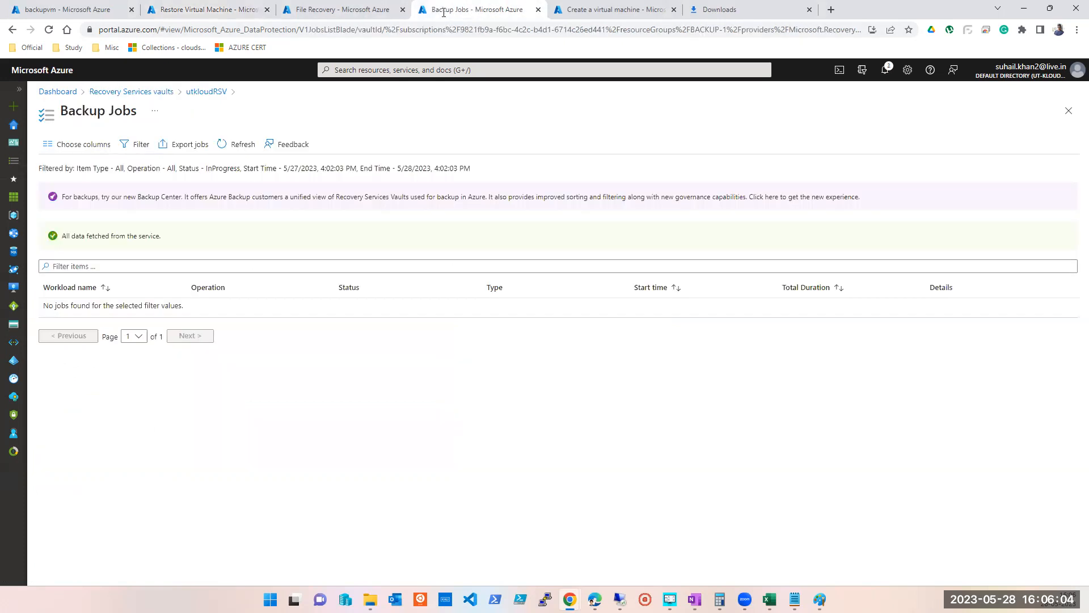
click(371, 69)
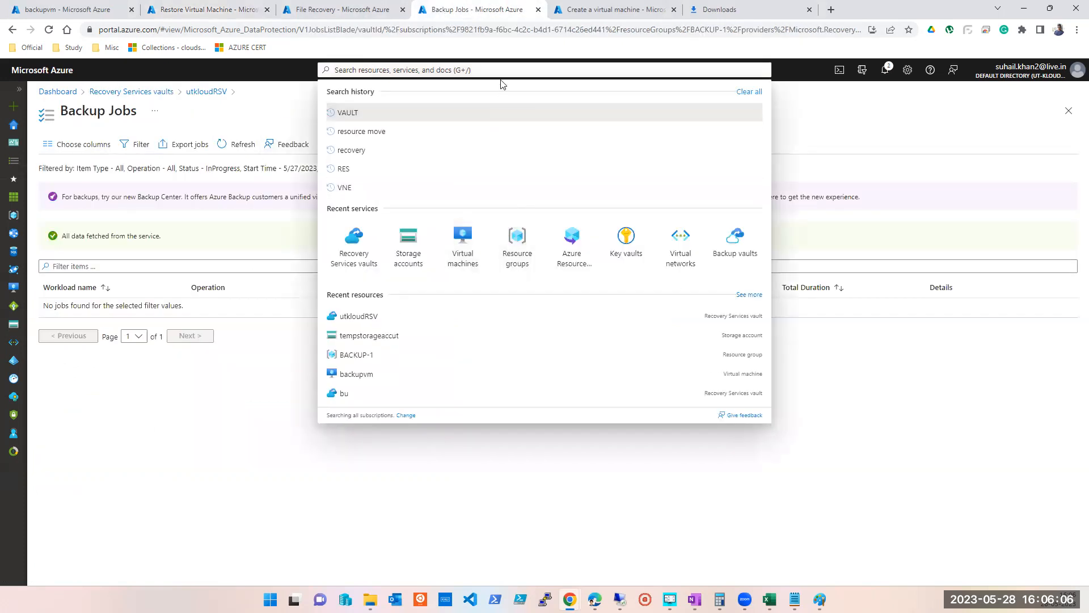
text(disk)
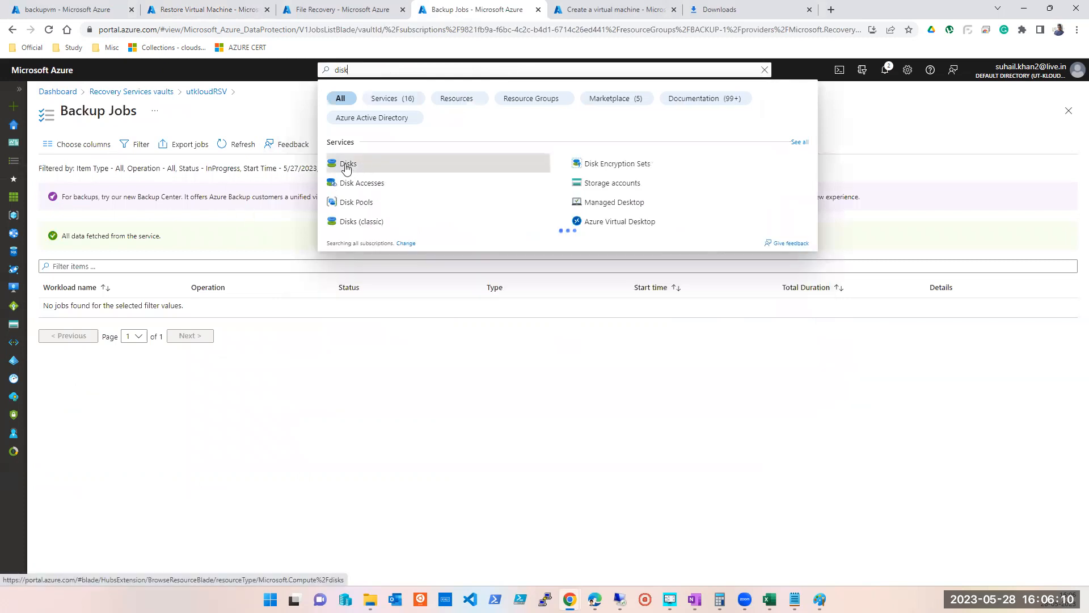
click(347, 164)
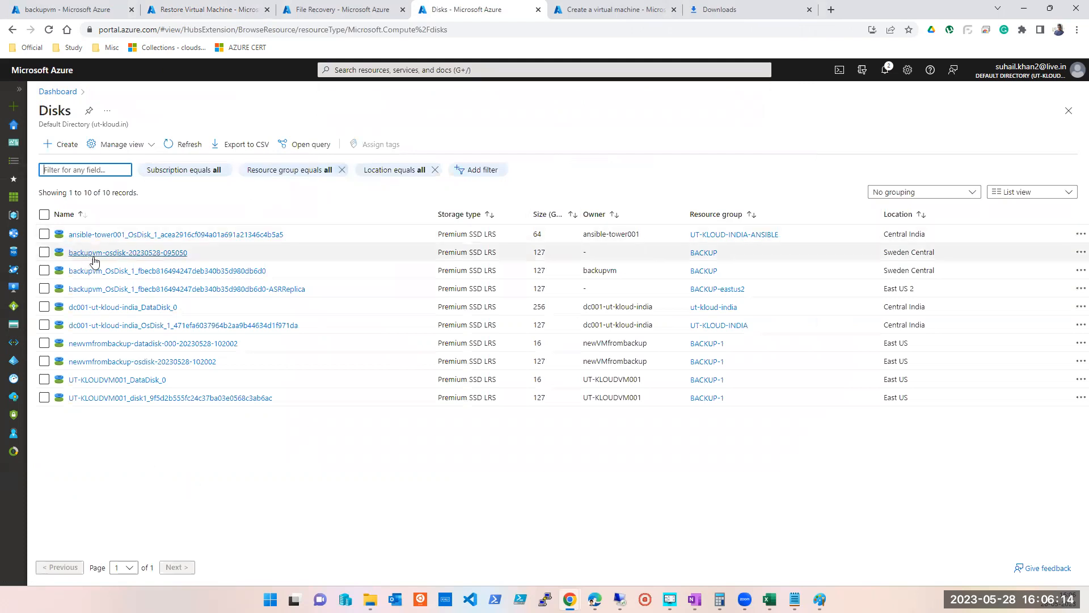
click(44, 253)
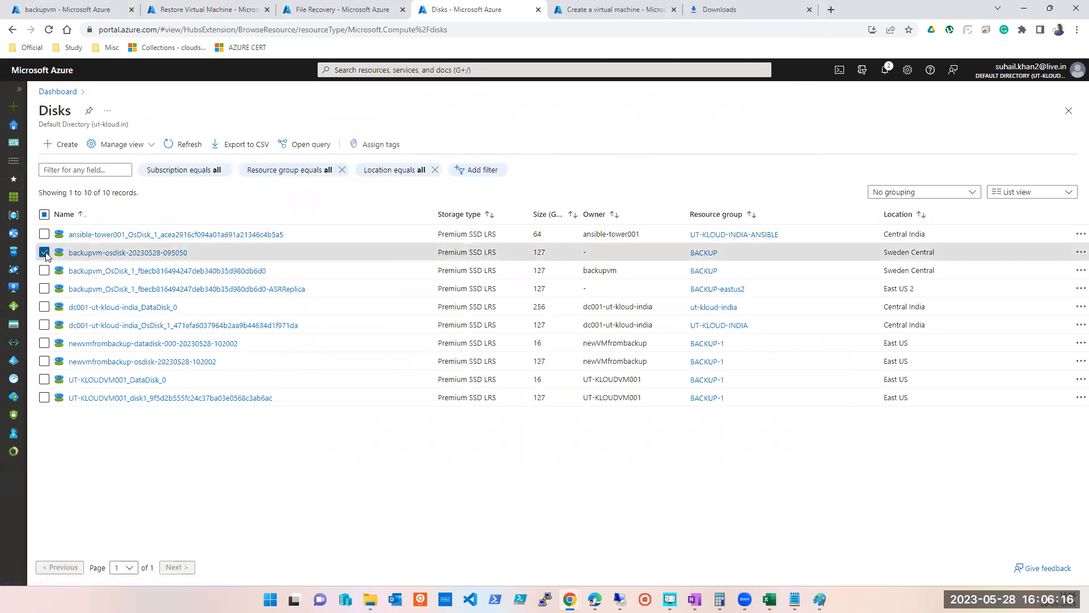